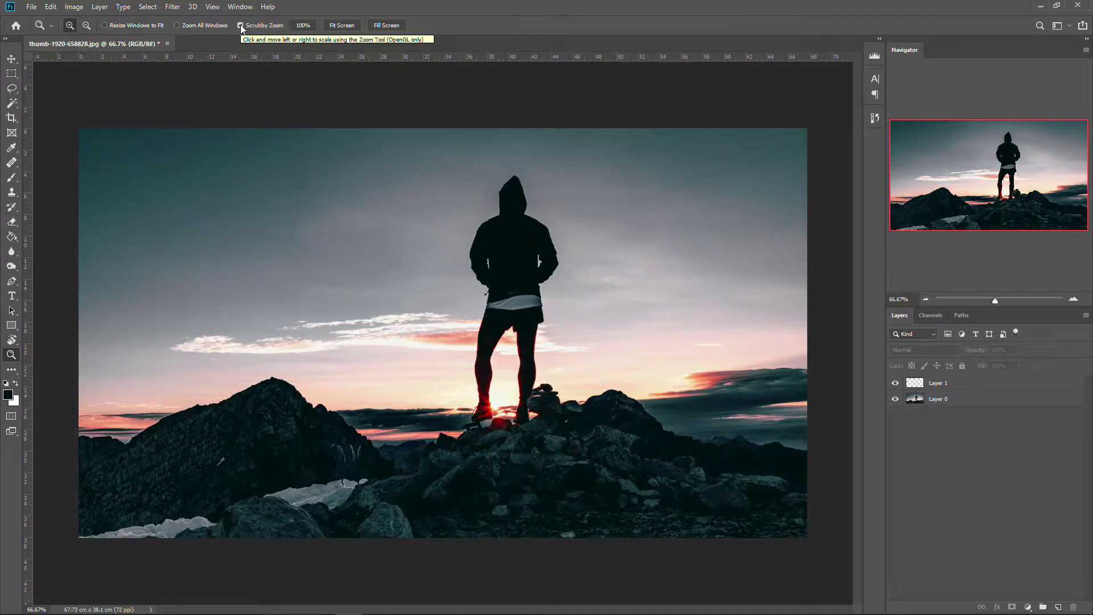
Step: Turn off Scrubby Zoom and magnify the area around the figure's hooded head with the Zoom tool
click(241, 25)
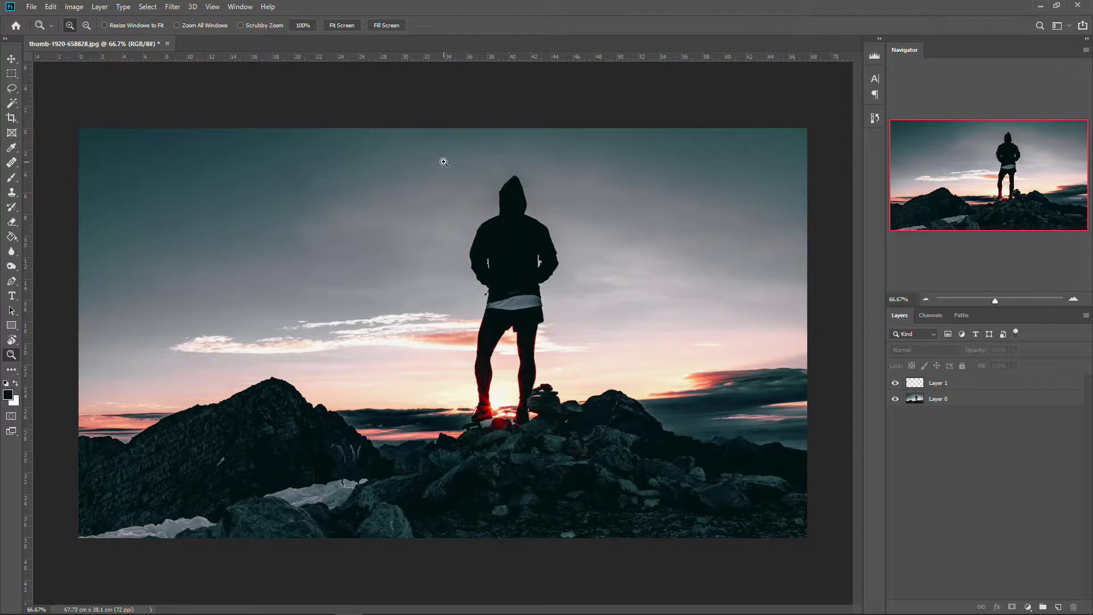
drag(467, 166, 605, 212)
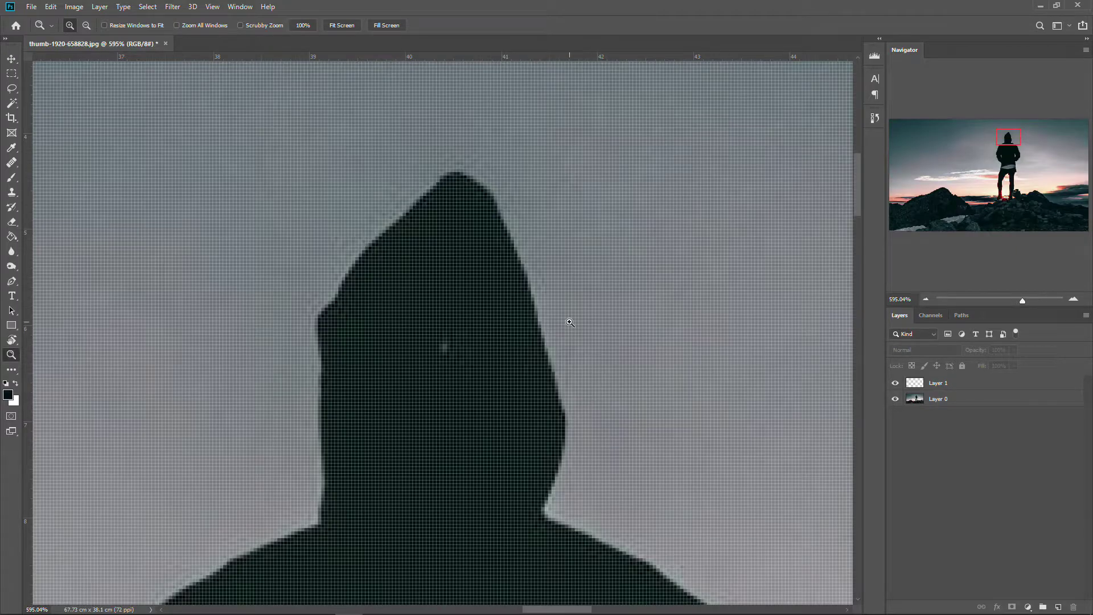
Step: View the photo at 100% and return to the whole image fitted on screen
key(ctrl+1)
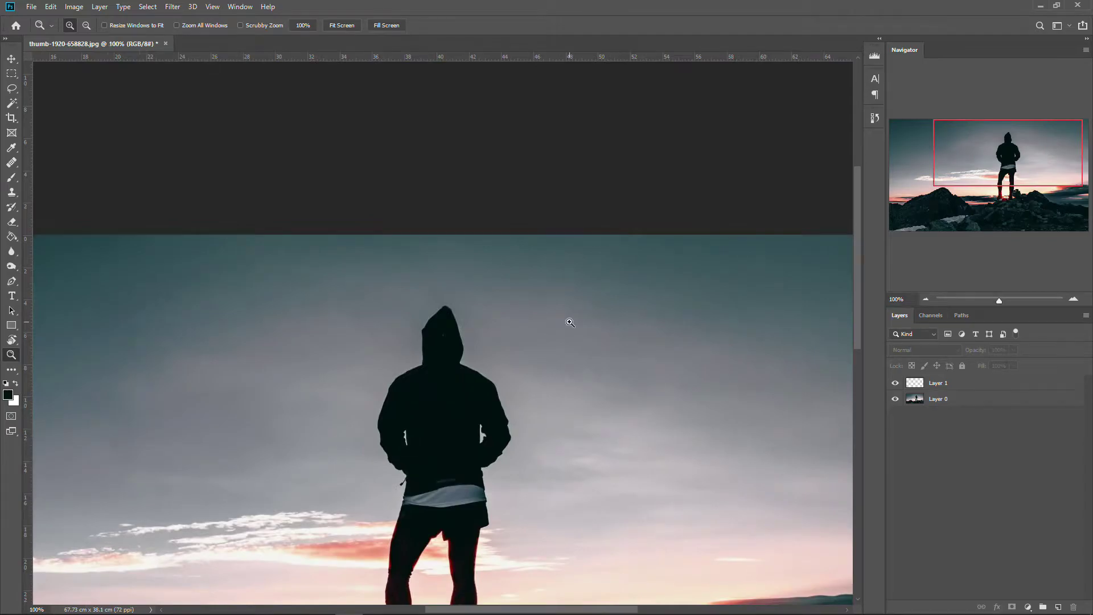
scroll(570, 322, down, 2)
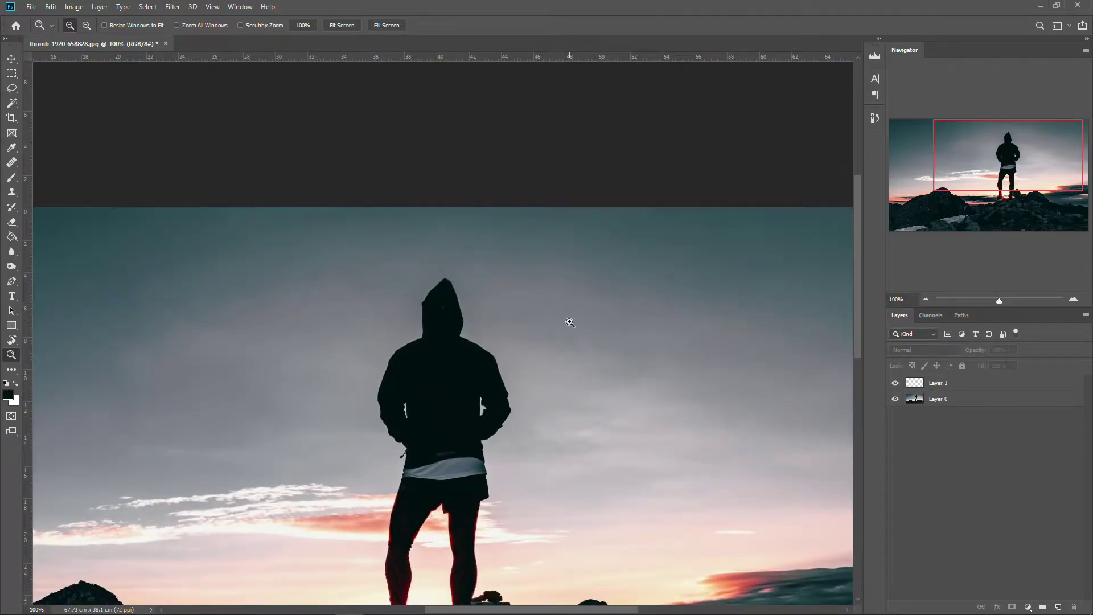
key(ctrl+0)
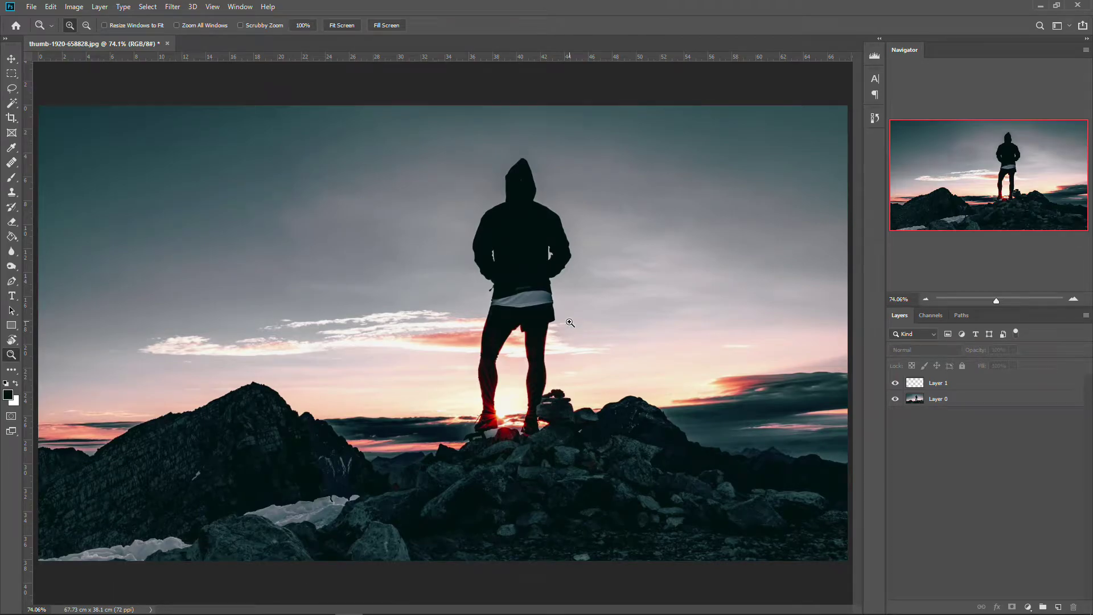
scroll(571, 323, down, 1)
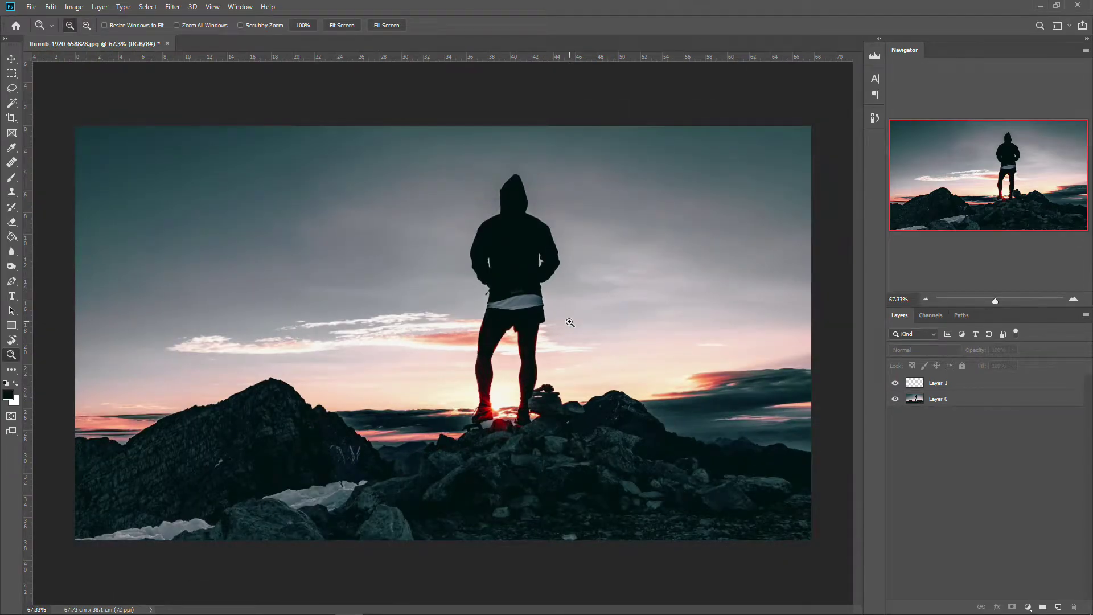
Step: Zoom in on the photo and pan across the sky, mountains and figure, finishing with the whole image in view
scroll(344, 163, up, 5)
scroll(344, 165, up, 2)
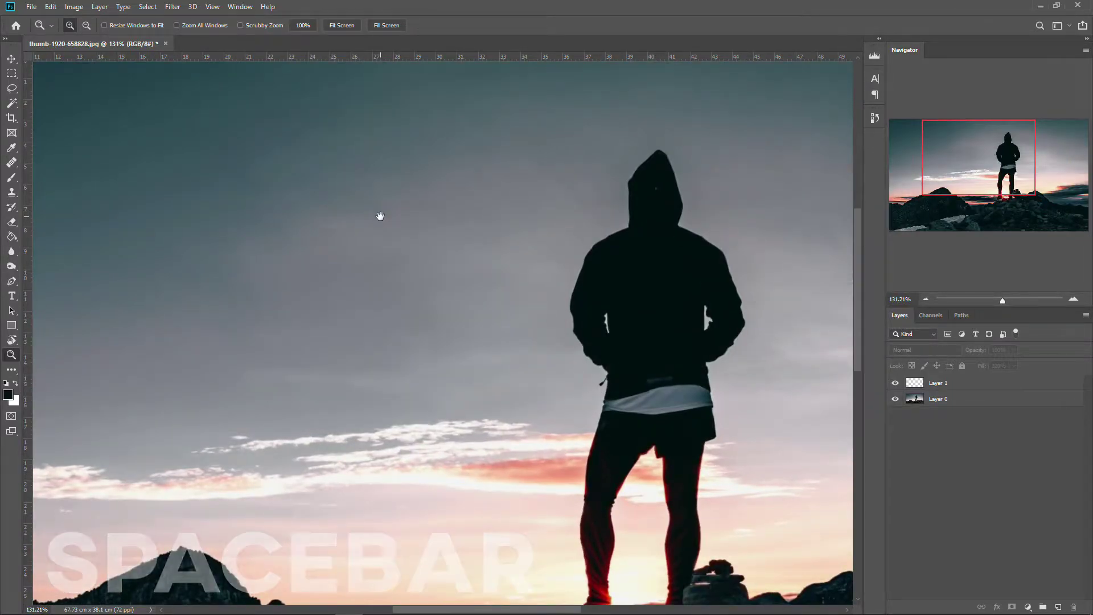
drag(493, 227, 521, 253)
drag(345, 317, 232, 178)
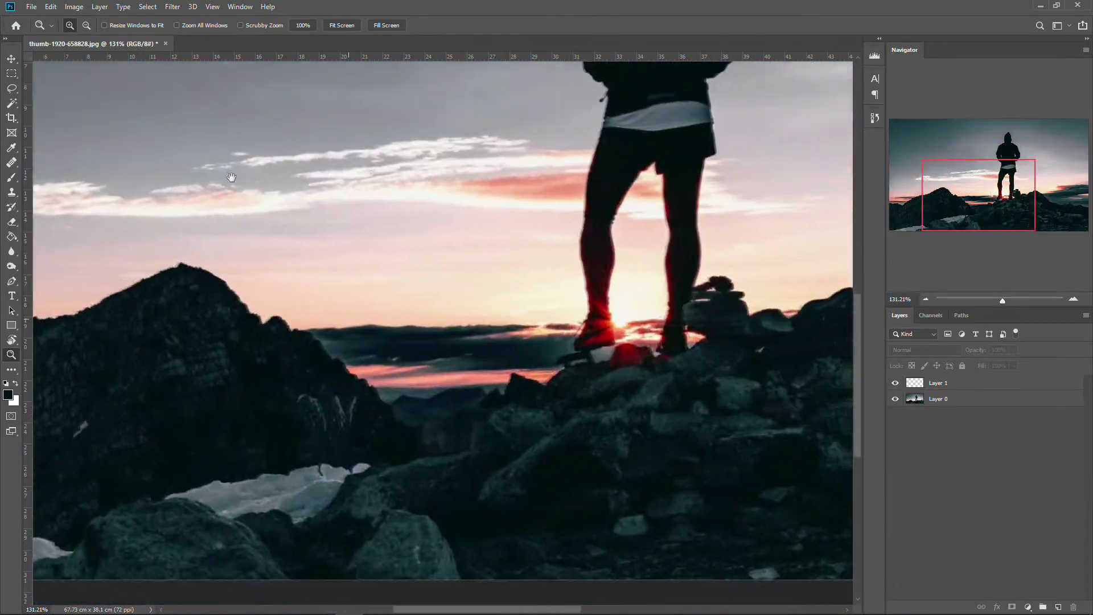
drag(544, 178, 310, 361)
drag(624, 164, 439, 93)
drag(325, 251, 505, 166)
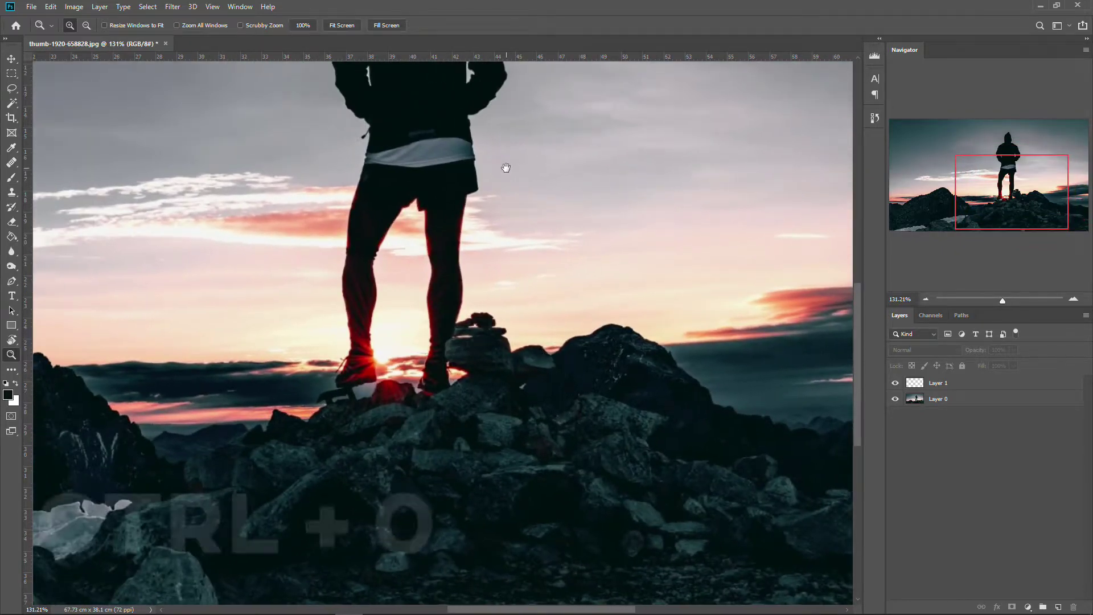
key(ctrl+0)
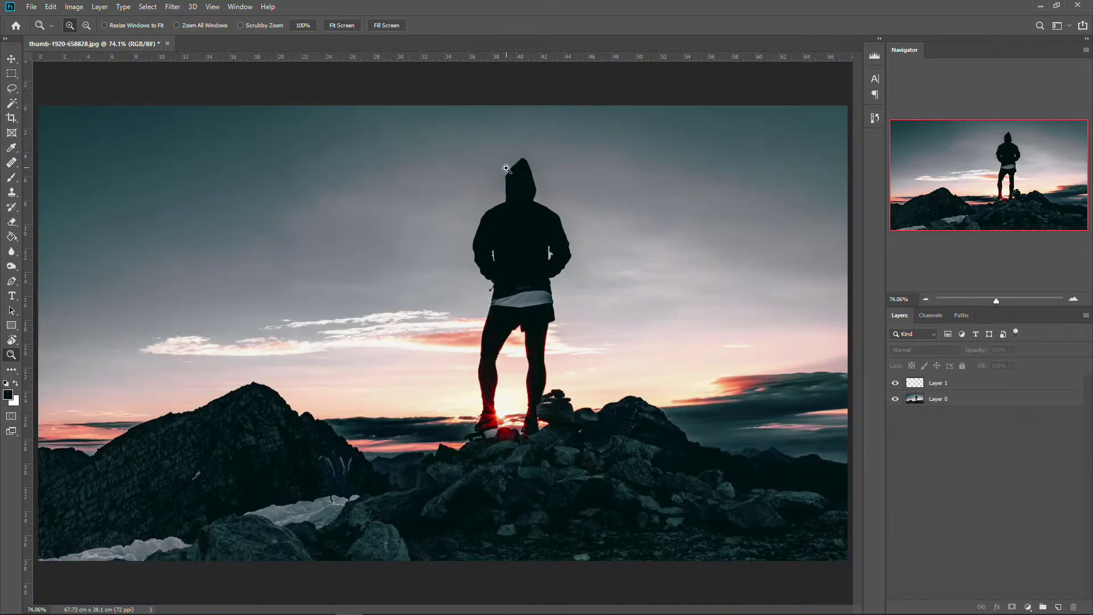
alt+click(507, 169)
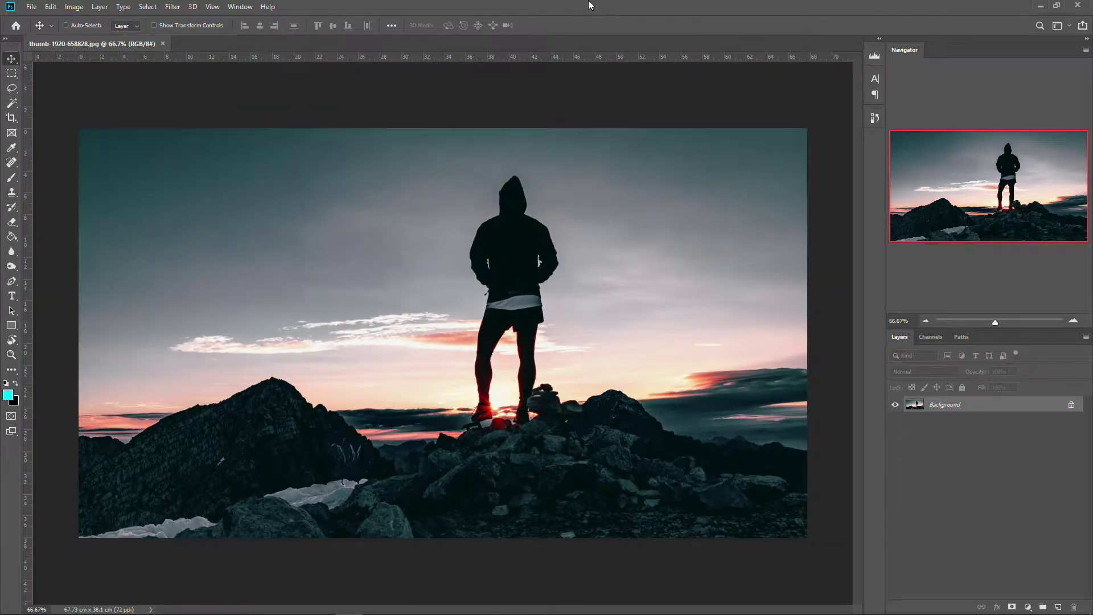
Step: Review the tool shortcuts in the Keyboard Shortcuts and Menus settings and leave without changes
click(52, 8)
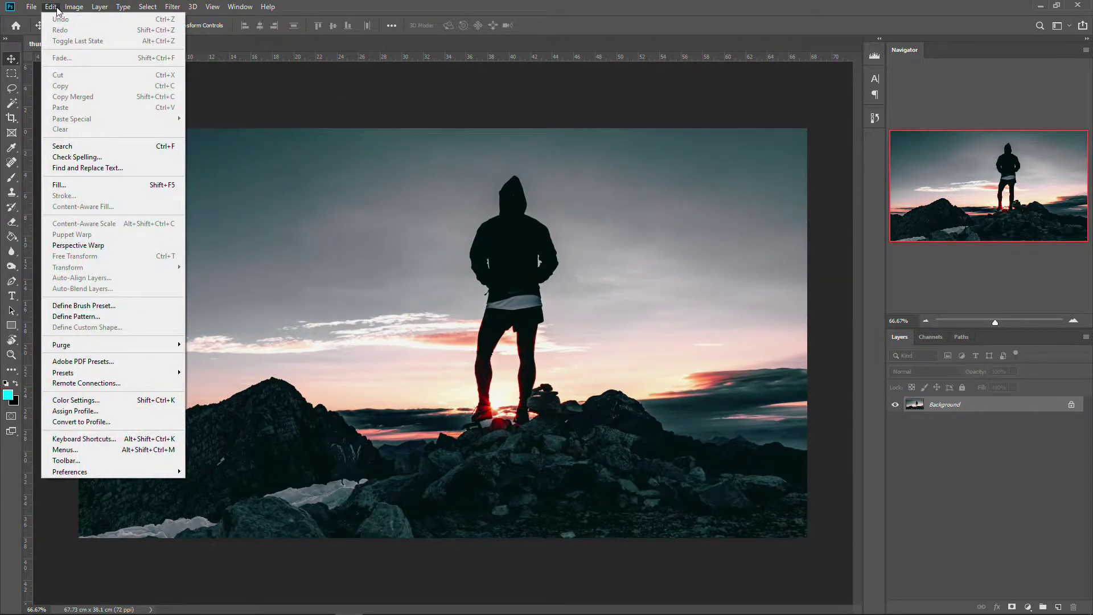
click(129, 440)
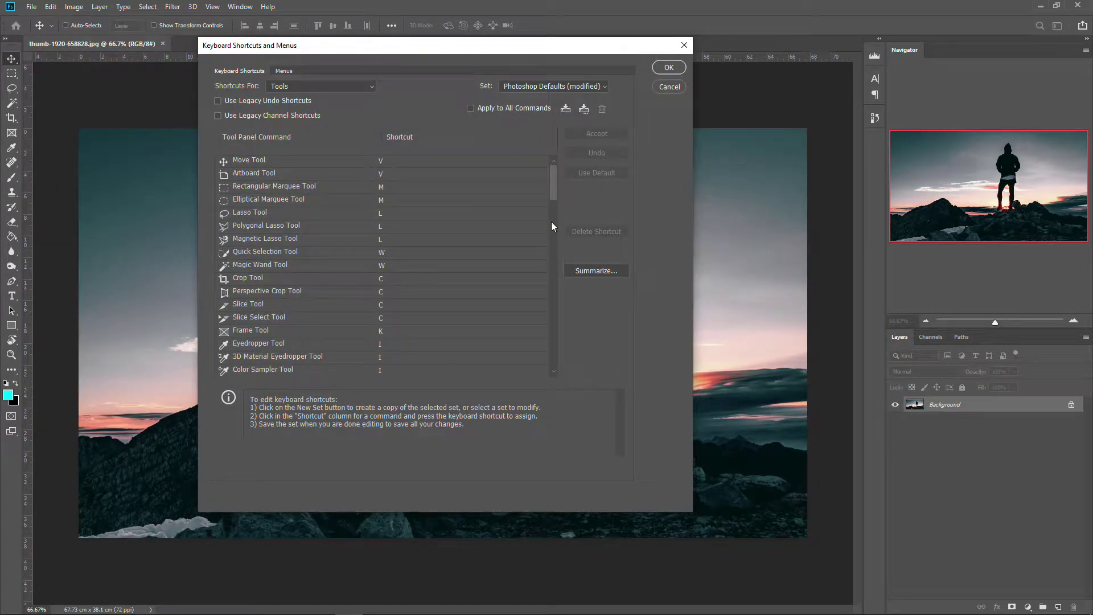
drag(340, 48, 344, 84)
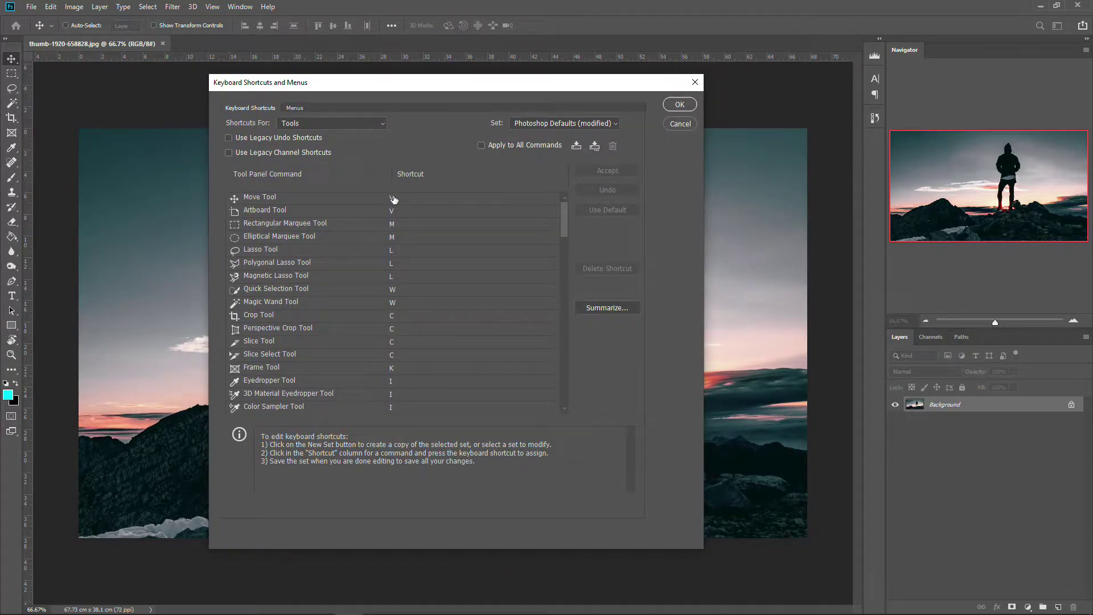
drag(564, 220, 566, 393)
scroll(291, 229, up, 10)
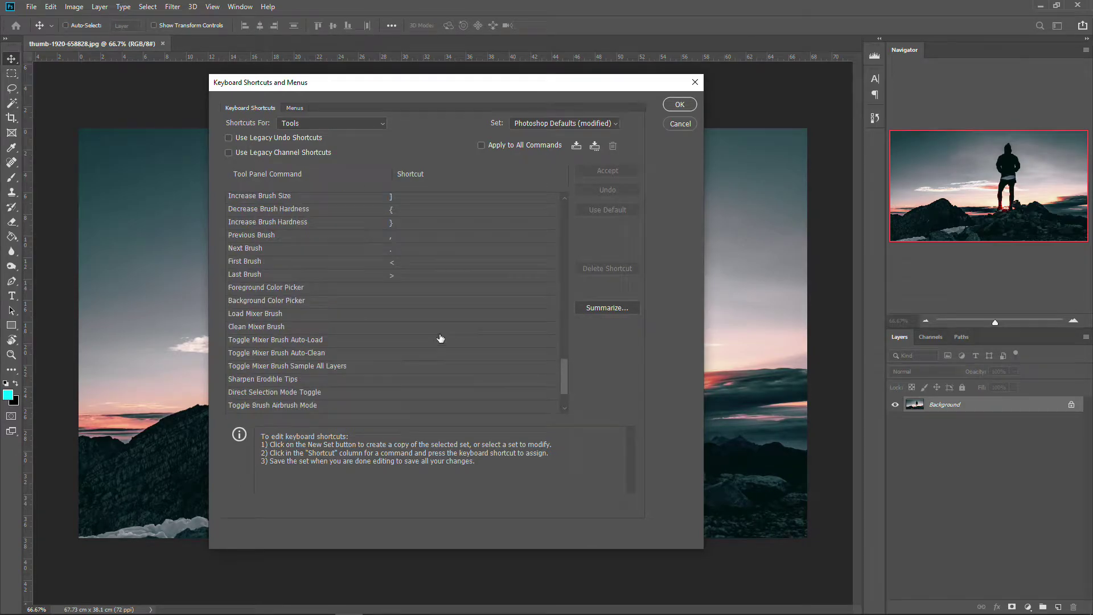
scroll(291, 230, up, 12)
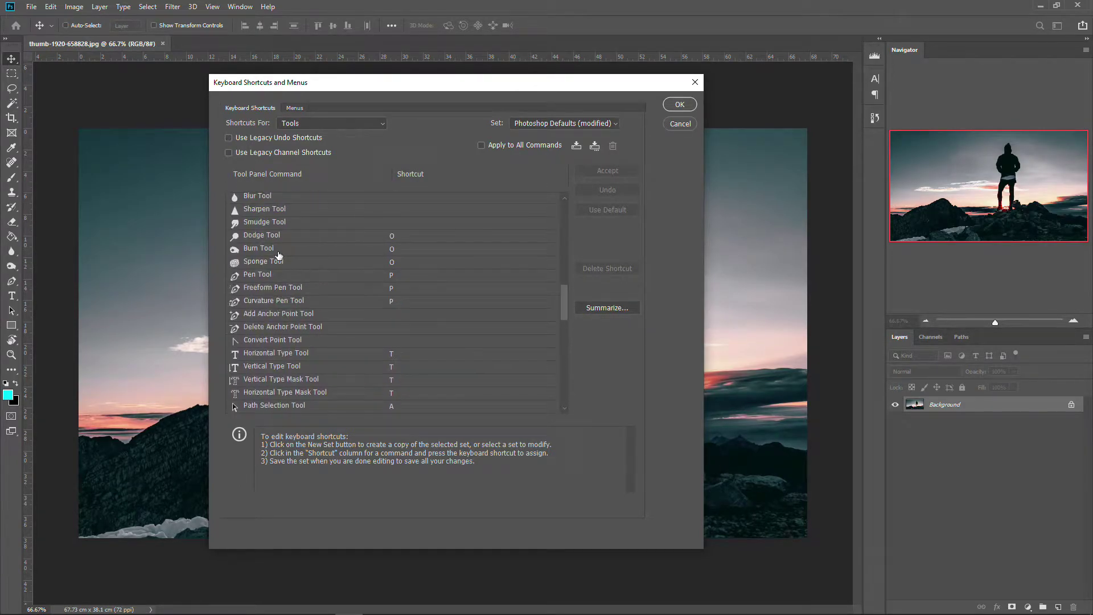
scroll(450, 262, up, 5)
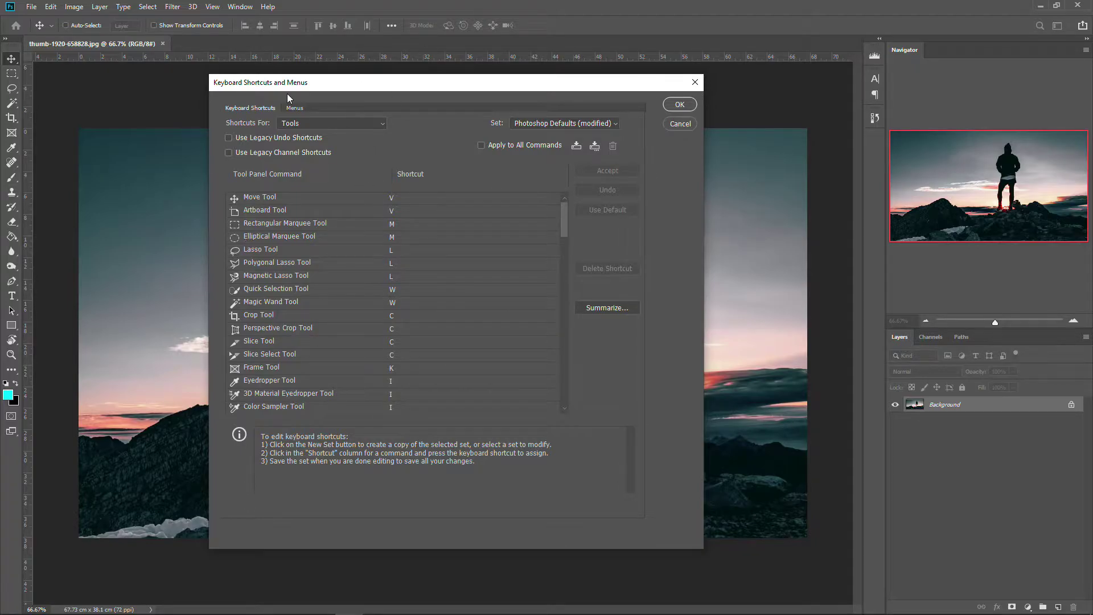
click(680, 124)
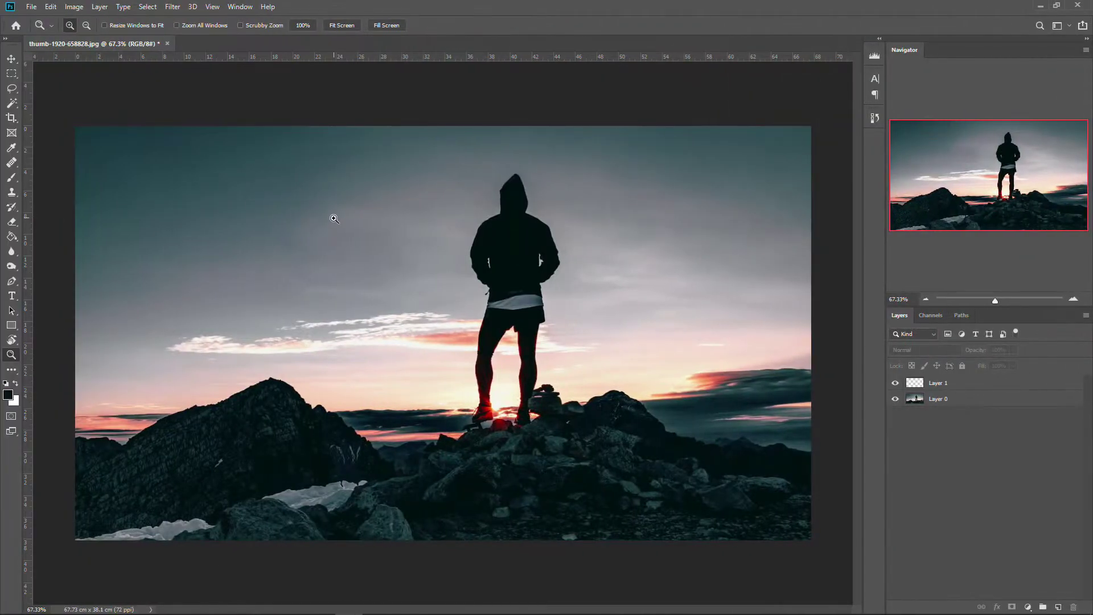
Step: Activate the Brush tool on Layer 1 and set the foreground color to light blue 3bbeea
key(b)
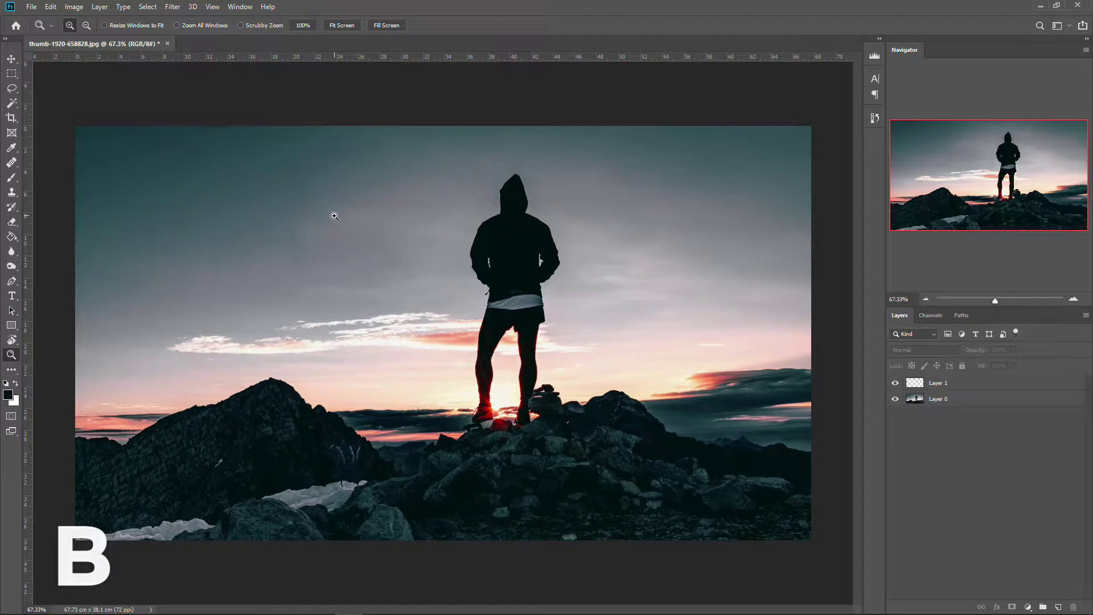
click(948, 388)
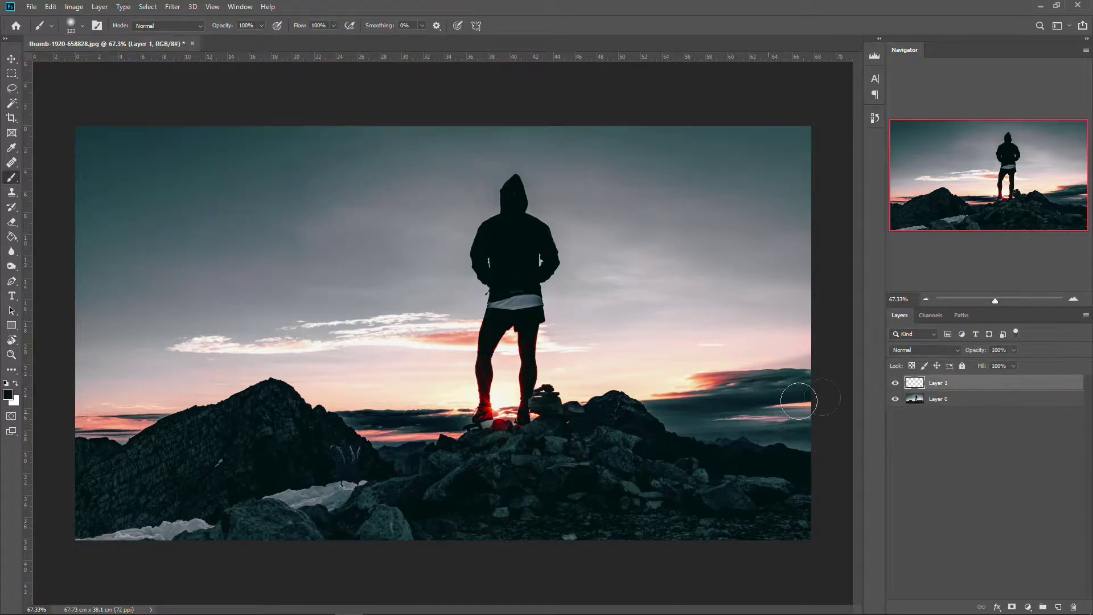
scroll(374, 226, up, 1)
scroll(358, 236, down, 1)
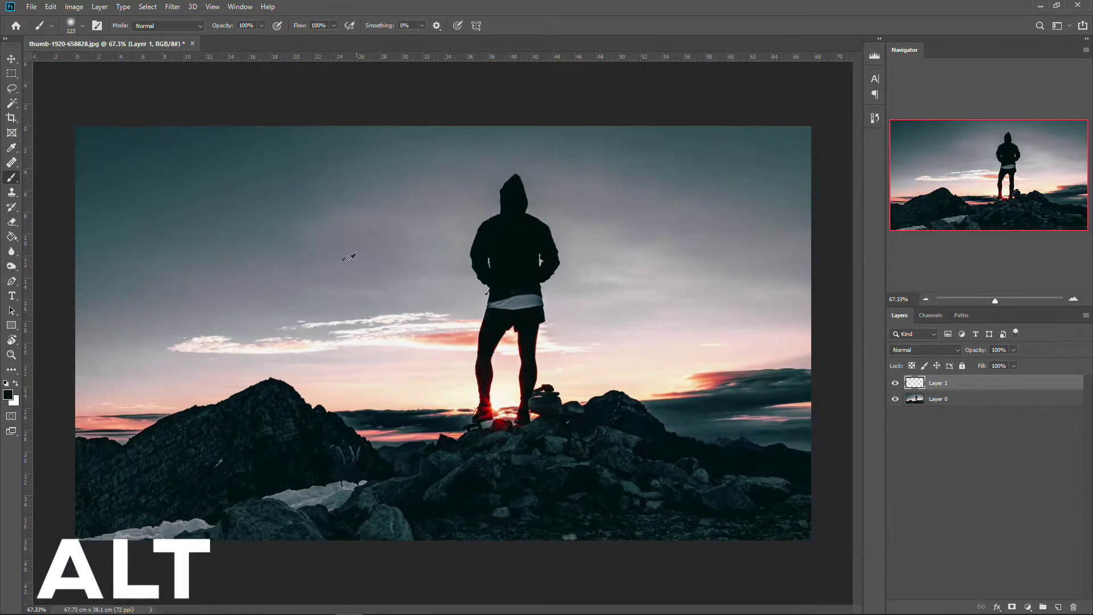
click(8, 395)
drag(674, 236, 717, 195)
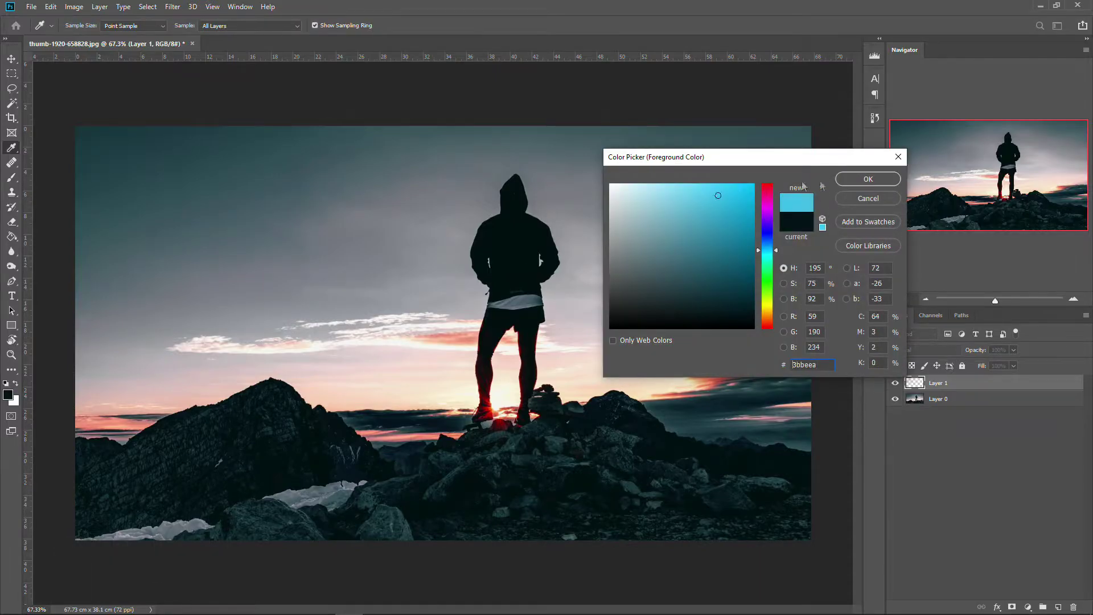
click(869, 178)
Step: Try a light blue brush stroke across the sky beside the figure and undo it
key(b)
mouse_move(345, 282)
mouse_down()
mouse_move(456, 171)
mouse_move(507, 333)
mouse_up()
key(ctrl+z)
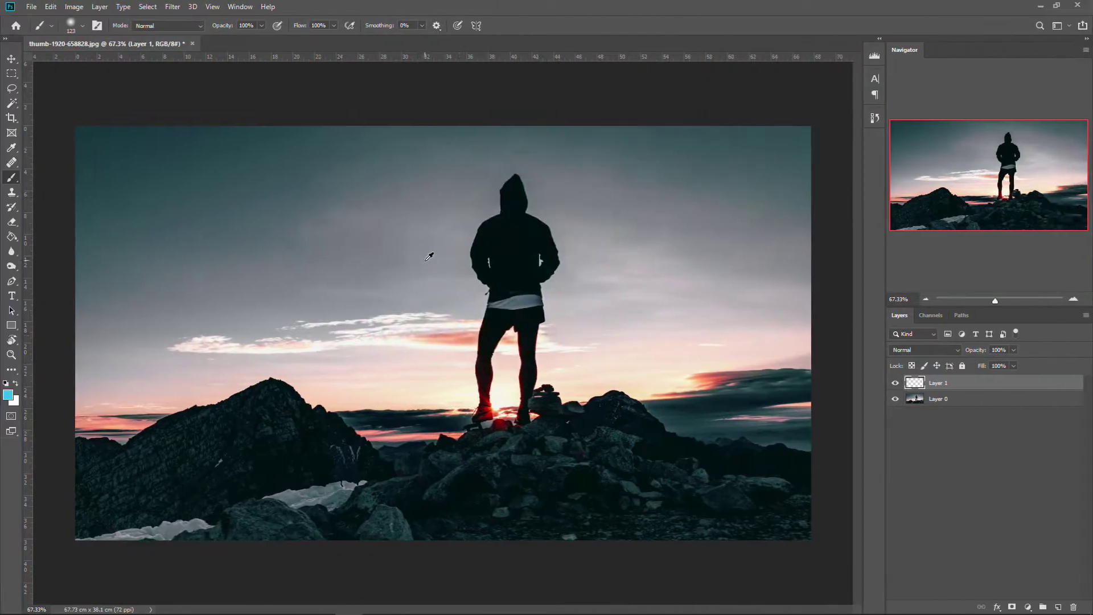
Step: Set the brush size to 84 px in the brush settings
scroll(393, 246, up, 1)
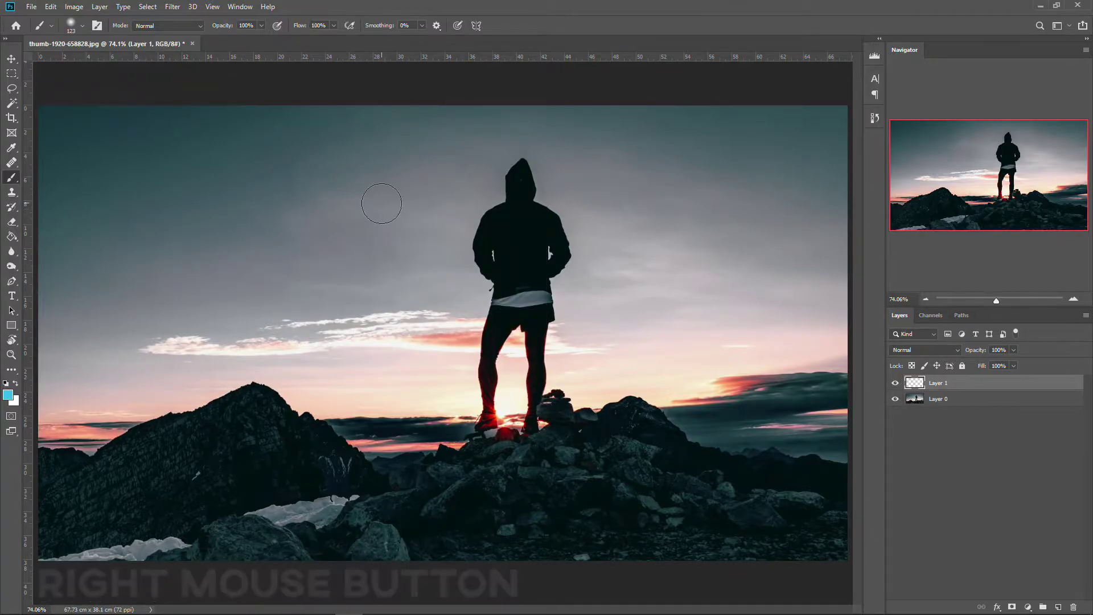
right_click(367, 213)
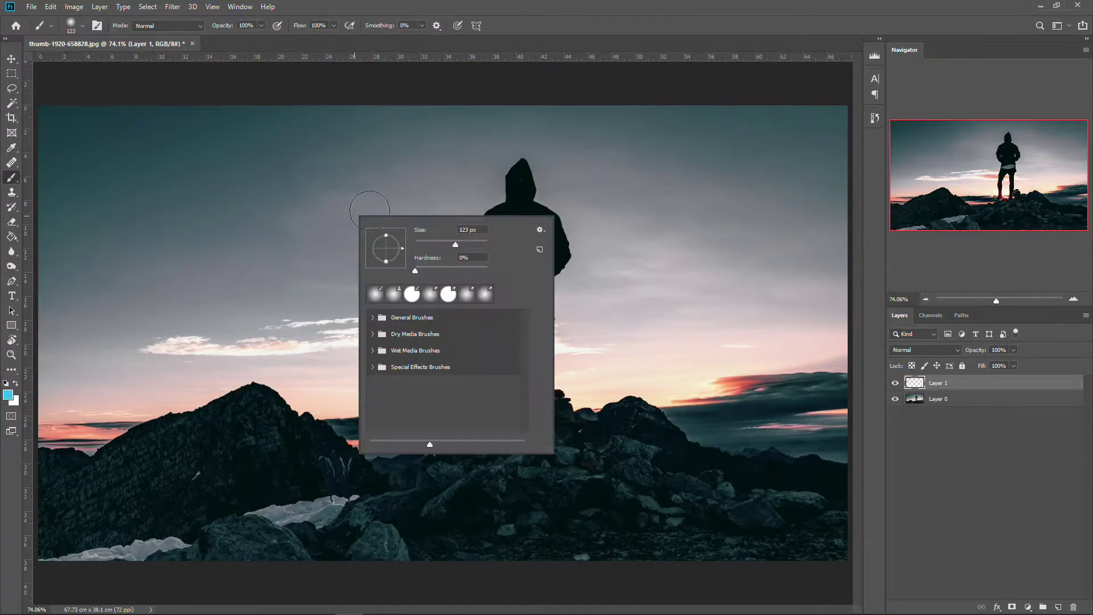
drag(455, 245, 447, 246)
click(585, 34)
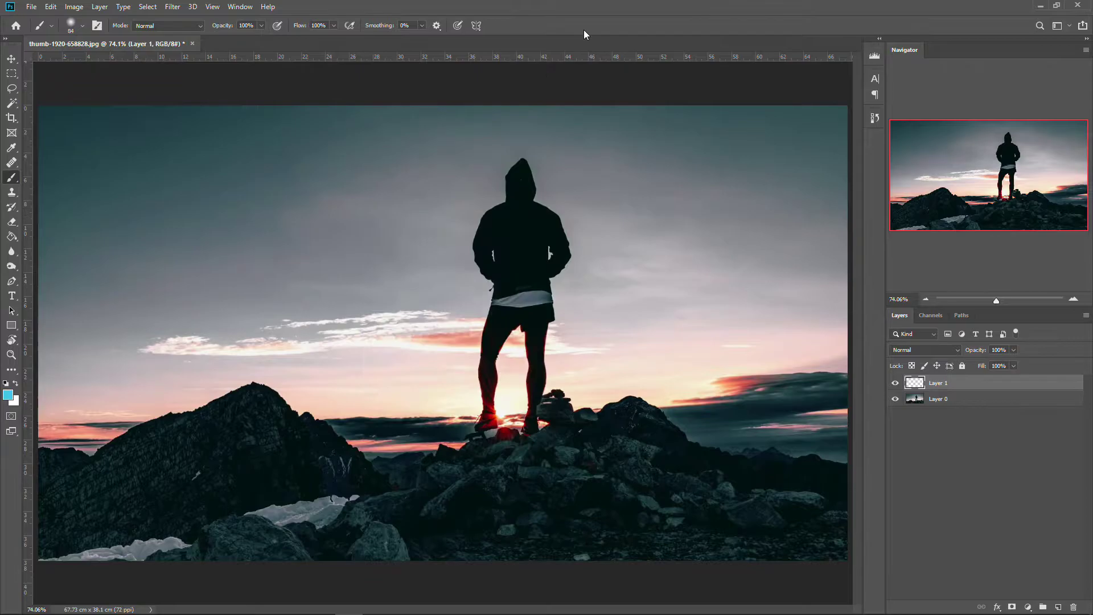
Step: Enlarge the brush interactively on the canvas to about 273 px, keeping the hardness at 0%
alt+right_click(364, 245)
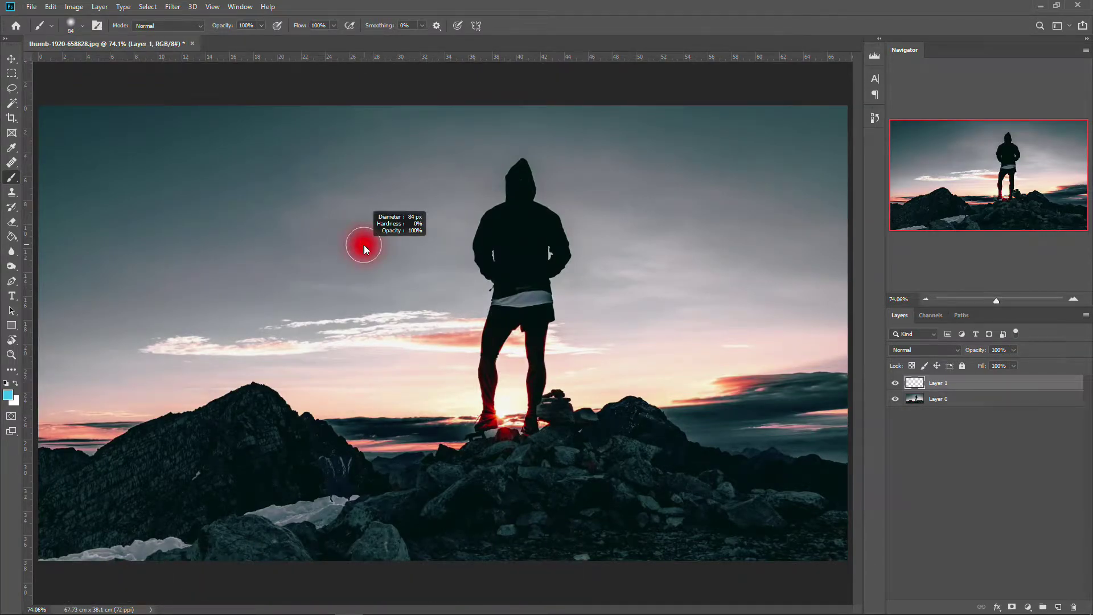
mouse_move(364, 245)
mouse_down()
mouse_move(313, 249)
mouse_move(402, 244)
mouse_move(330, 251)
mouse_move(393, 248)
mouse_move(363, 252)
mouse_up()
mouse_move(365, 131)
mouse_down()
mouse_move(359, 341)
mouse_move(366, 175)
mouse_move(342, 425)
mouse_move(361, 148)
mouse_move(358, 235)
mouse_move(372, 138)
mouse_move(381, 155)
mouse_move(379, 147)
mouse_up()
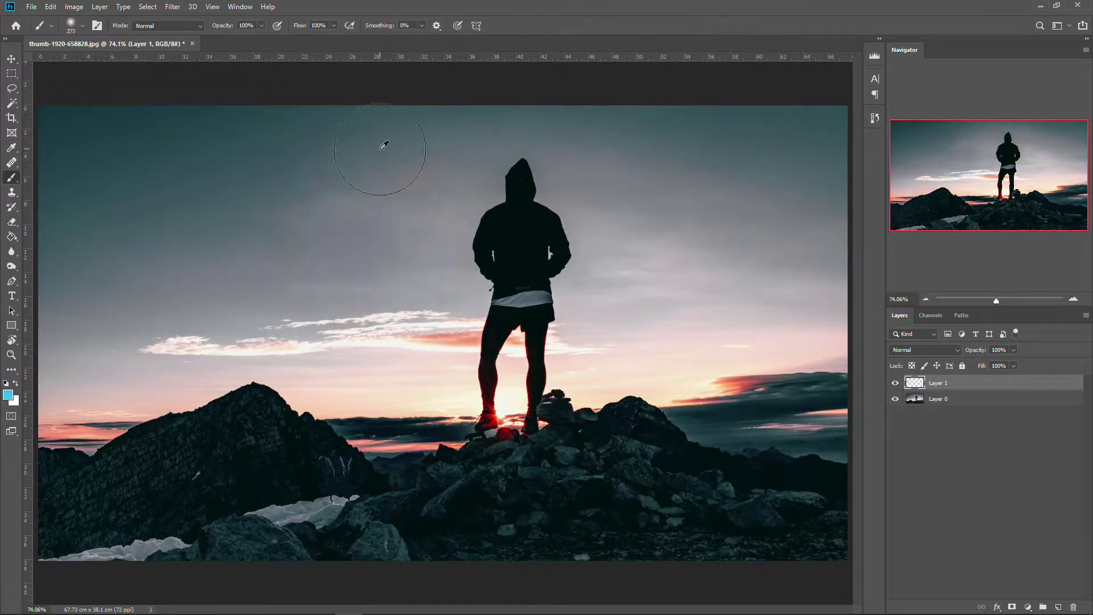
Step: Sample foreground colors from several spots in the sky, sunset, mountain and clouds, ending on a salmon pink near the horizon
scroll(369, 251, up, 1)
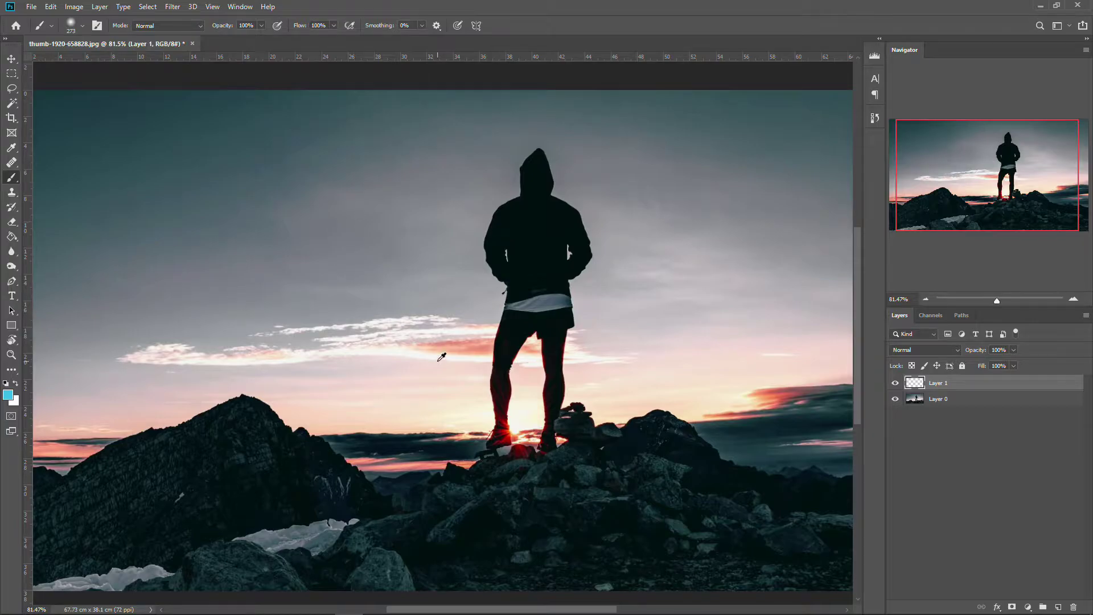
alt+click(413, 191)
alt+click(666, 132)
alt+click(519, 422)
alt+click(513, 432)
alt+click(212, 452)
alt+click(338, 311)
alt+click(78, 449)
Step: Paint a large curved salmon pink brush stroke on Layer 1 across the sky and over the figure
key(b)
mouse_move(396, 157)
mouse_down()
mouse_move(326, 183)
mouse_move(289, 232)
mouse_move(290, 313)
mouse_move(373, 326)
mouse_move(555, 227)
mouse_move(603, 303)
mouse_move(550, 440)
mouse_move(490, 462)
mouse_up()
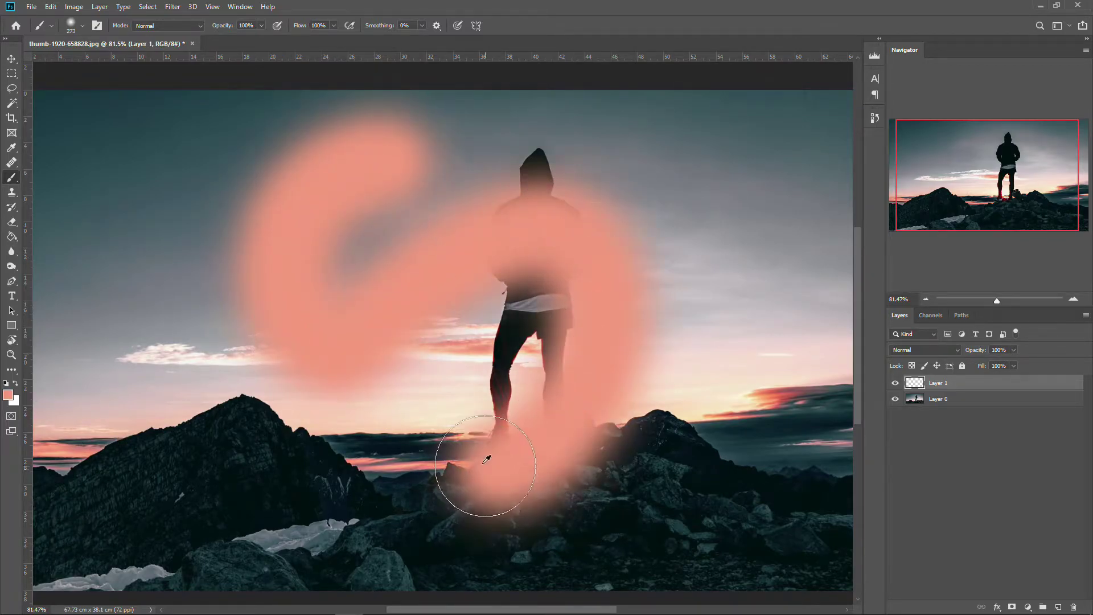
Step: Swap the foreground and background colors so white is the foreground color
scroll(449, 218, up, 1)
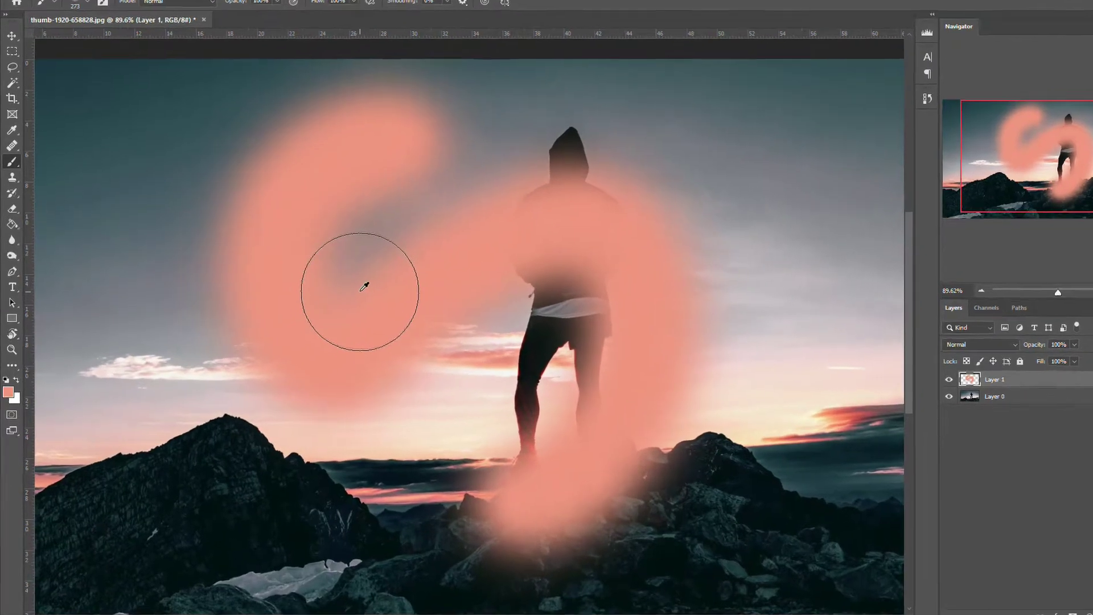
key(x)
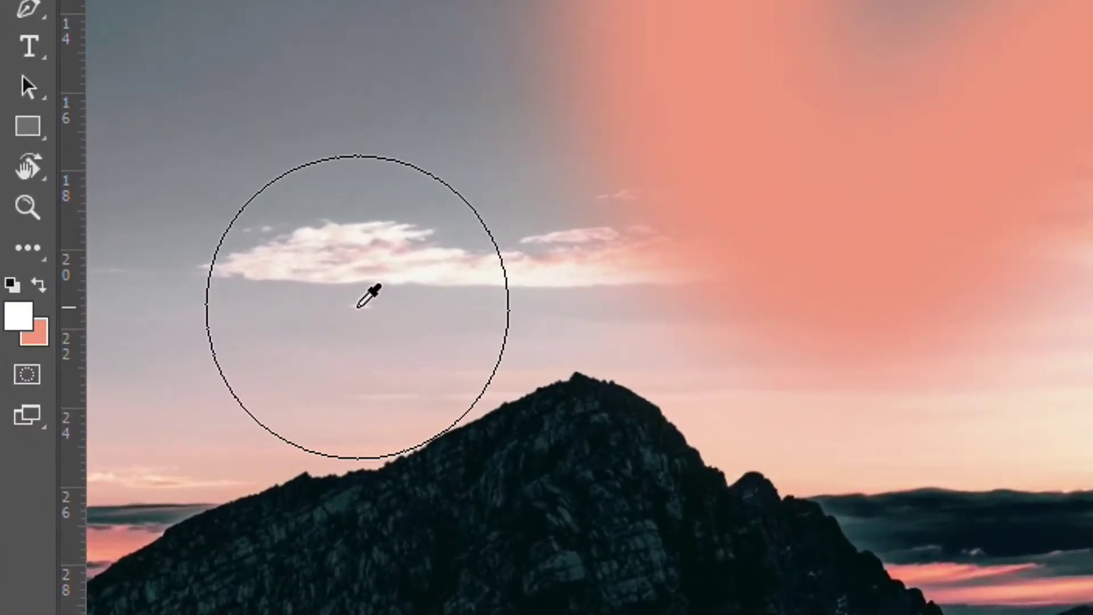
key(x)
key(x)
Step: Paint a looping white brush stroke across the sky and figure, and undo both the white and salmon strokes
mouse_move(348, 294)
mouse_down()
mouse_move(178, 367)
mouse_move(447, 447)
mouse_move(586, 166)
mouse_move(434, 215)
mouse_up()
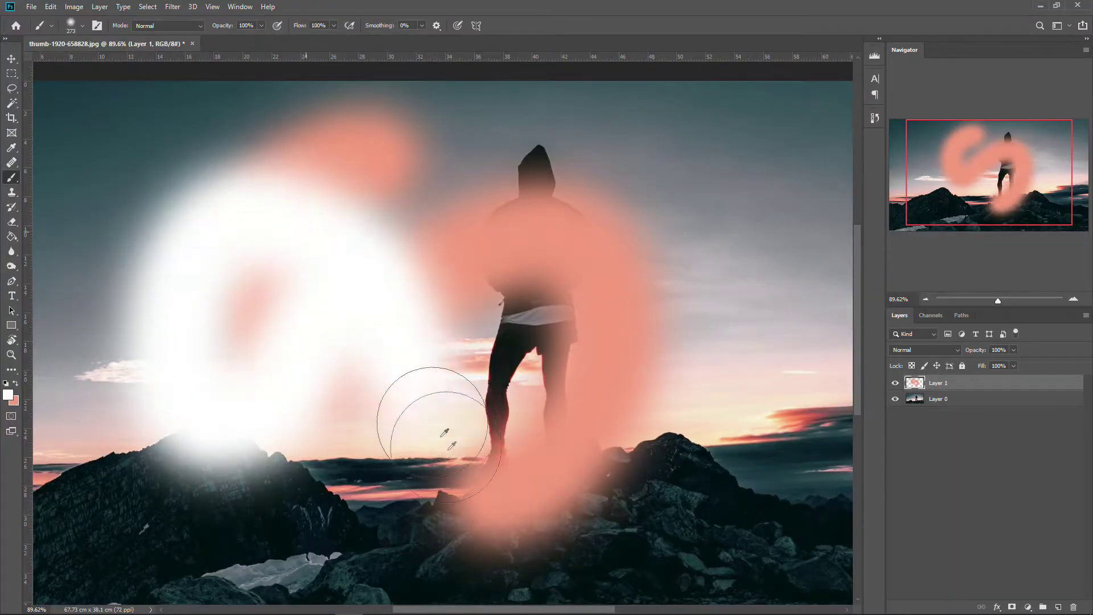
key(ctrl+0)
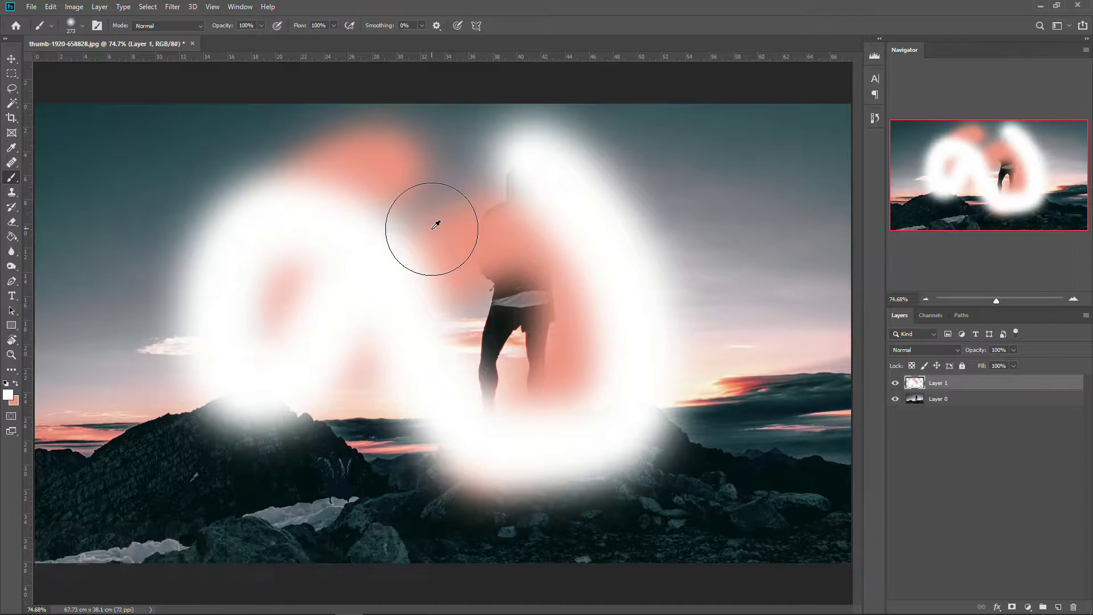
key(ctrl+z)
key(ctrl+z)
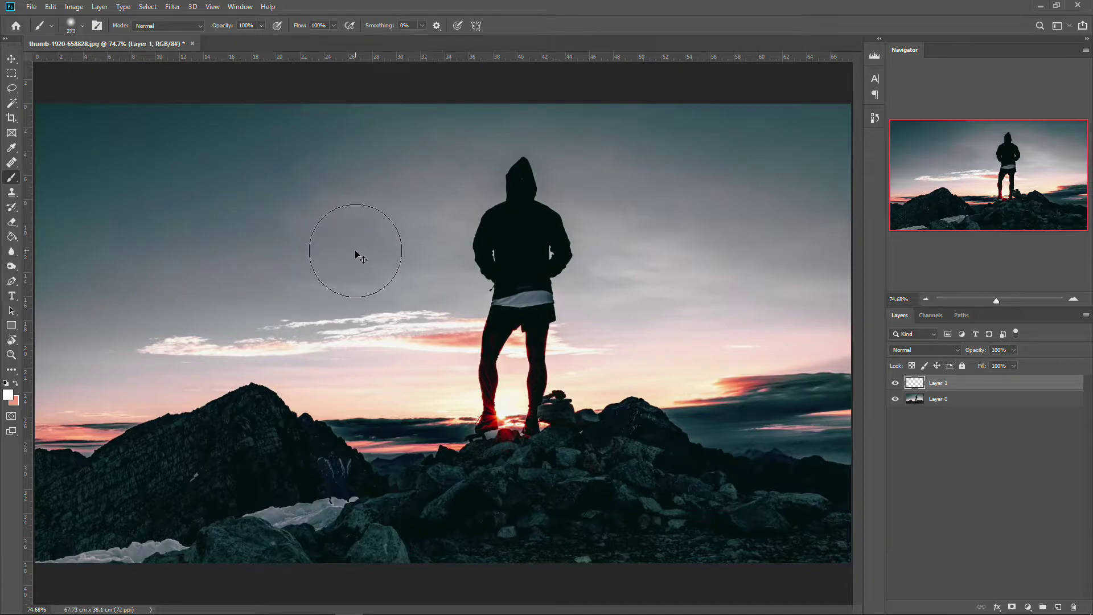
Step: Reset the foreground and background colors to black and white, and paint and undo a black brush stroke across the image
key(d)
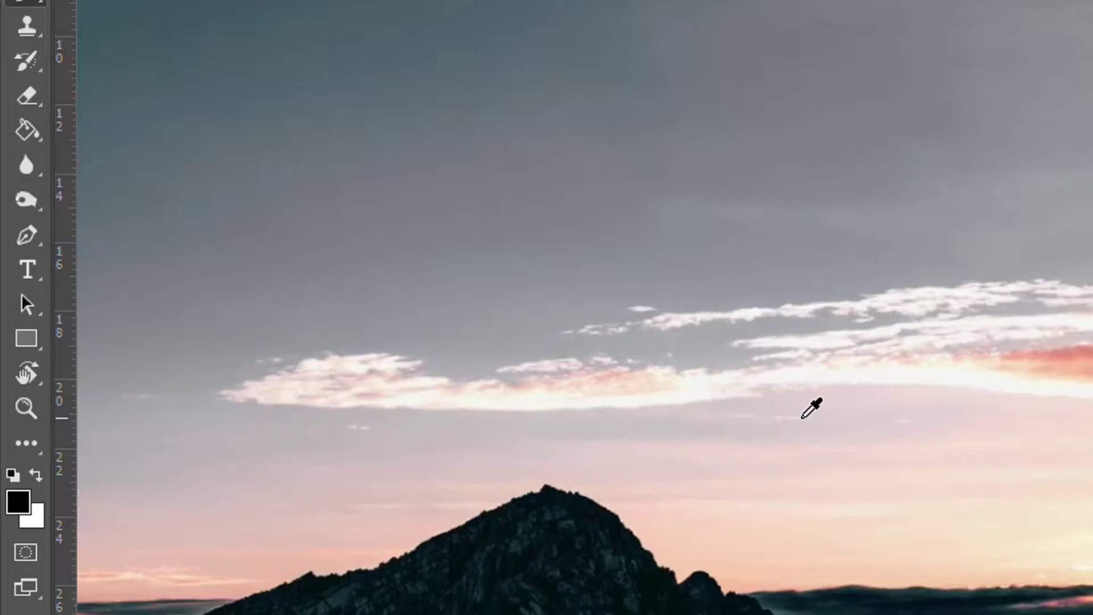
scroll(802, 418, down, 1)
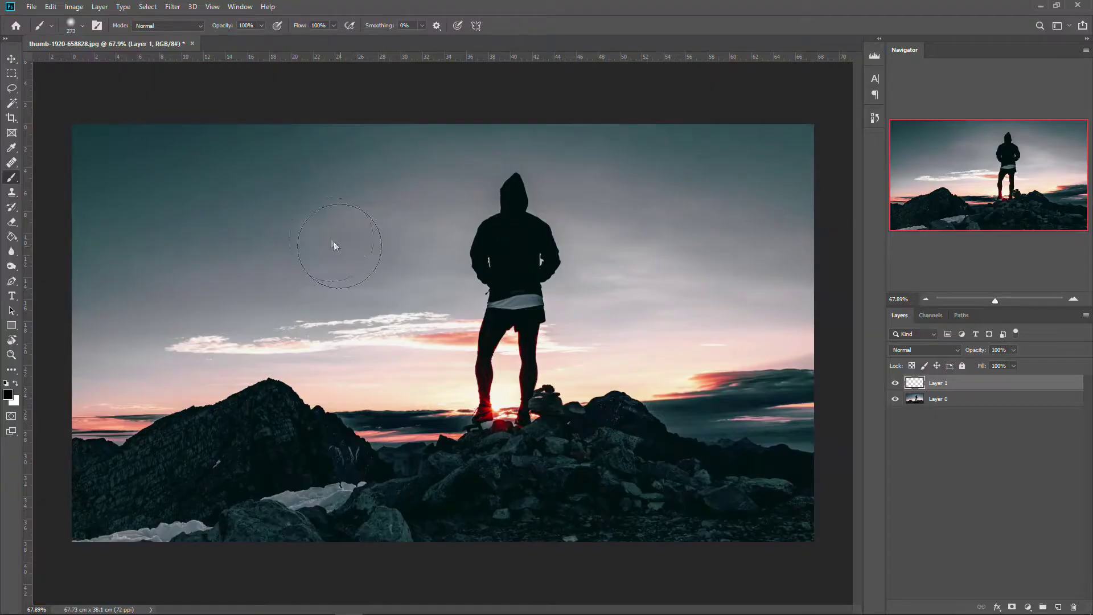
mouse_move(778, 144)
mouse_down()
mouse_move(1068, 114)
mouse_move(983, 435)
mouse_up()
key(ctrl+z)
scroll(410, 275, up, 3)
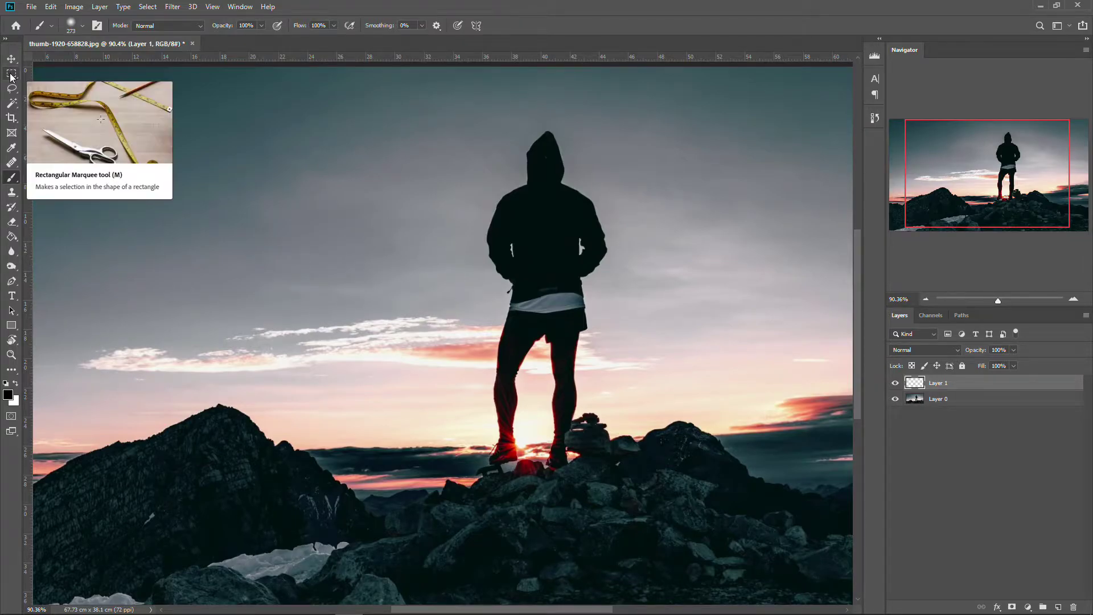
Step: Draw a rectangular marquee selection around the standing figure from above the hood to below the feet, and deselect it
key(m)
scroll(334, 147, down, 1)
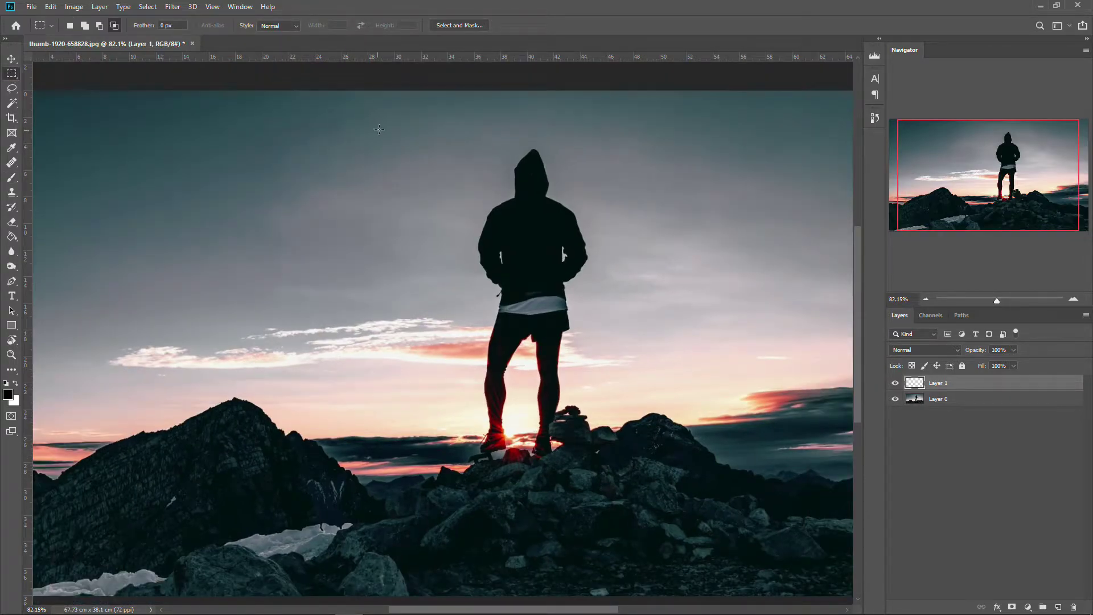
drag(375, 116, 619, 484)
key(ctrl+0)
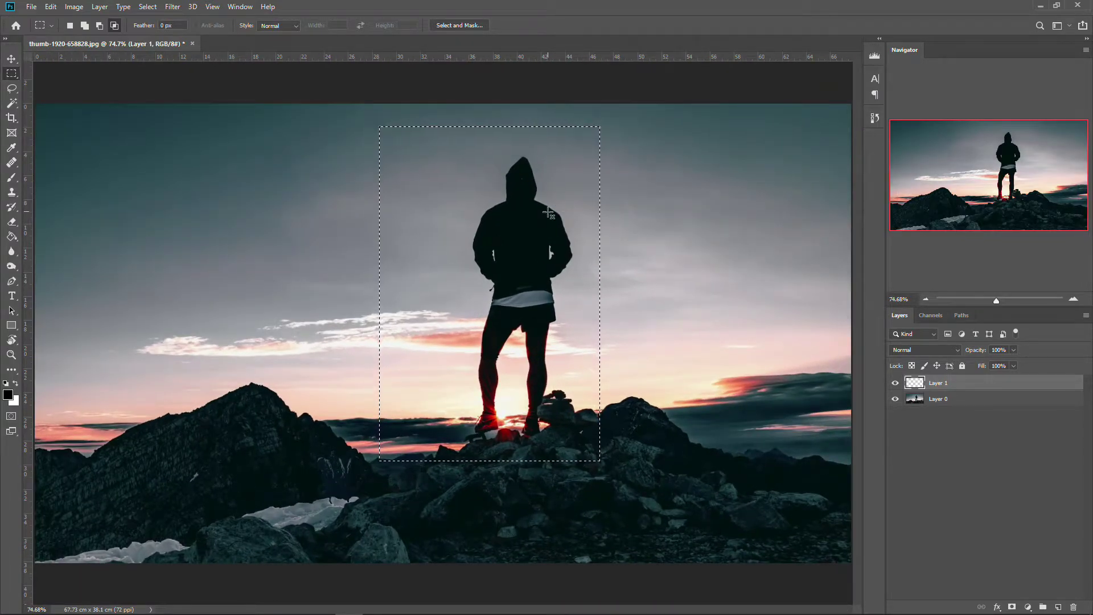
key(ctrl+d)
right_click(9, 77)
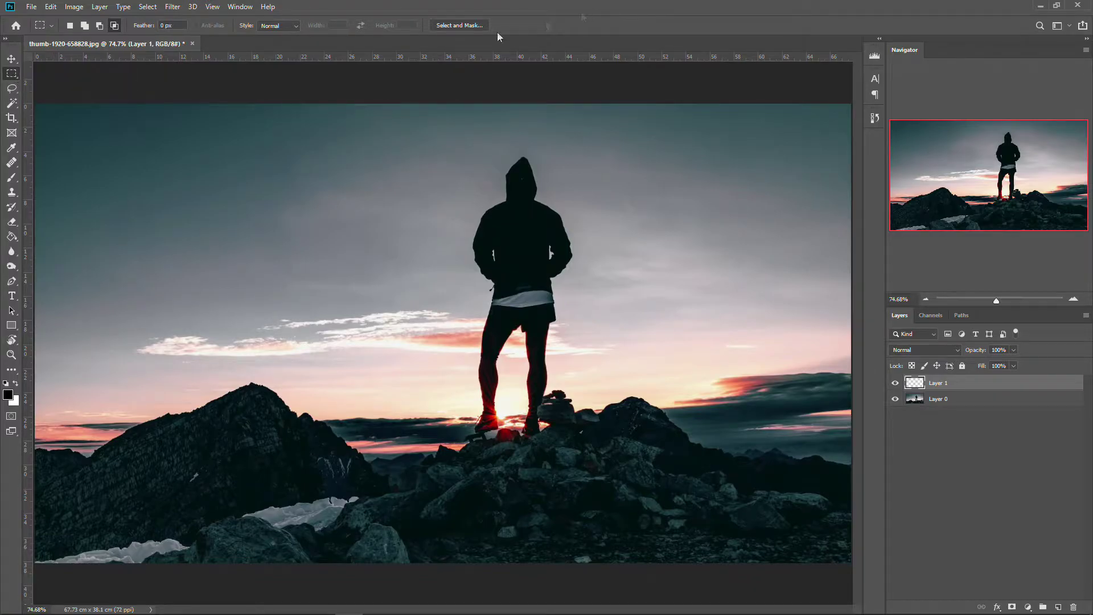
Step: Activate the Lasso tool and cycle repeatedly through its variants, including the Magnetic Lasso
click(11, 89)
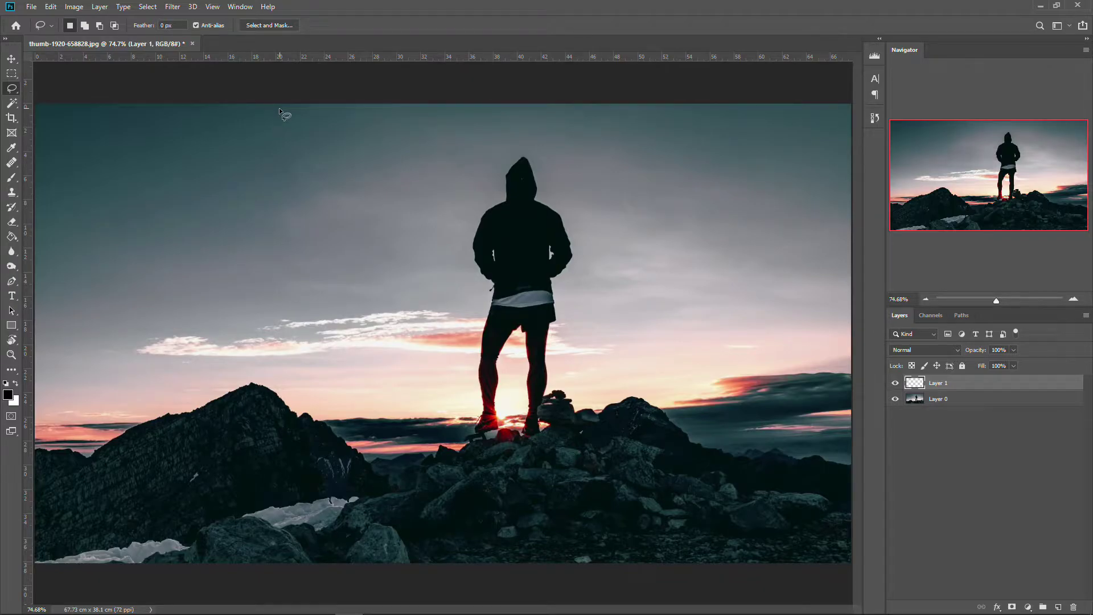
key(l)
key(shift+l)
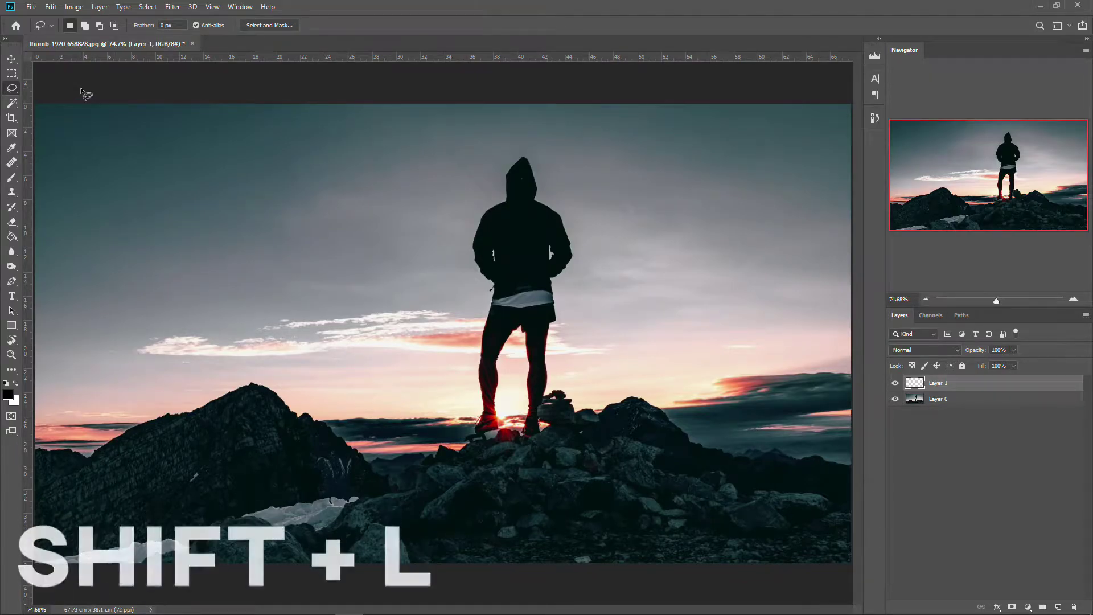
key(shift+l)
key(shift+l)
key(shift+l)
key(shift+l)
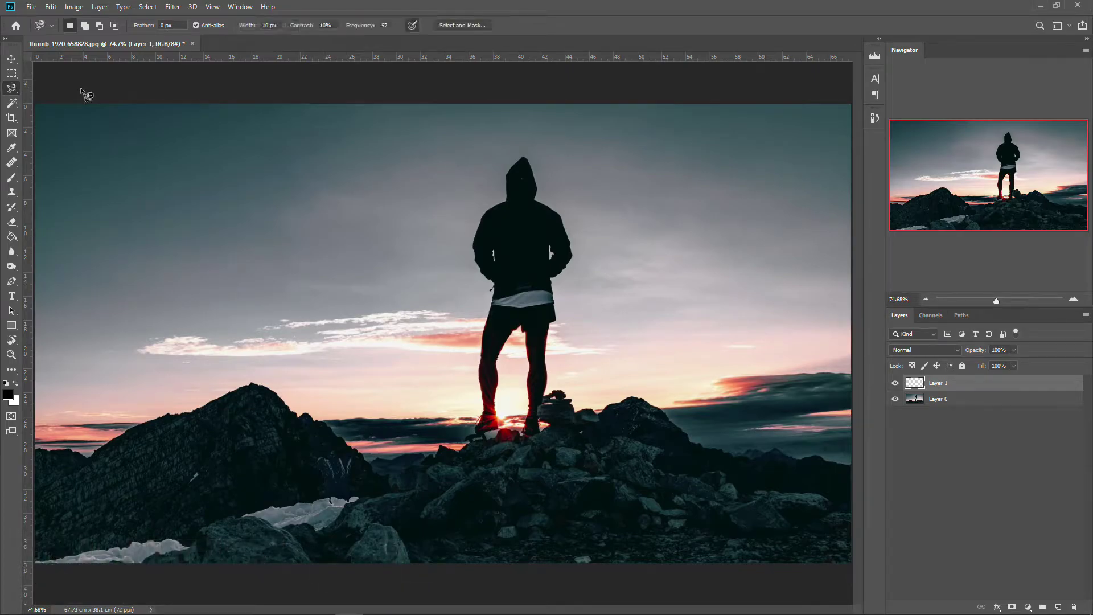
key(shift+l)
key(shift+l)
key(shift+l)
key(shift+l)
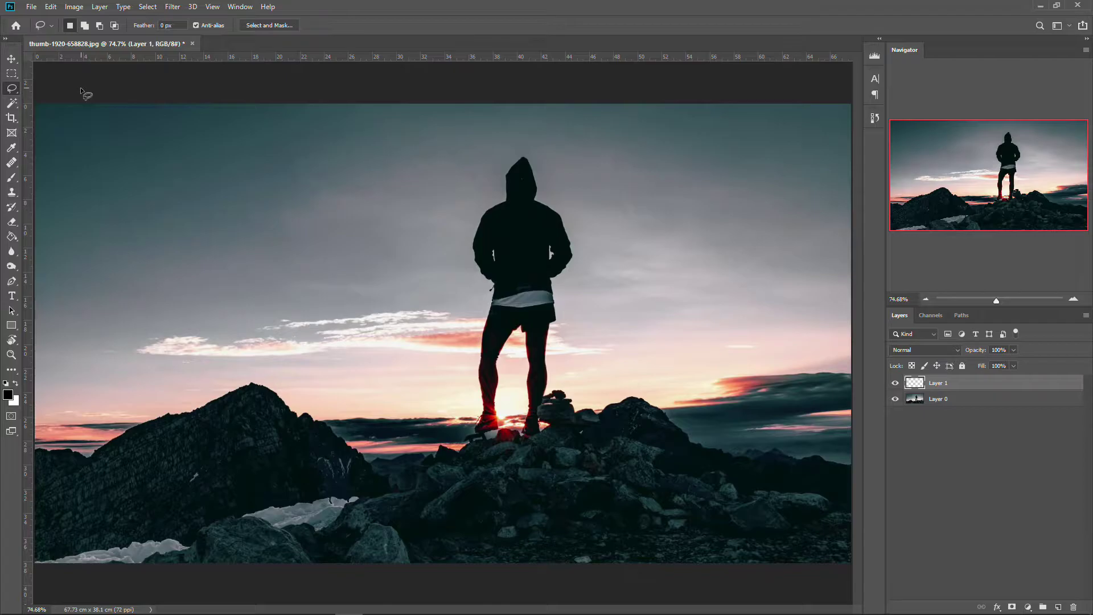
key(shift+l)
key(shift+l)
Step: Switch to the Move tool and toggle the document rulers off and on several times
key(v)
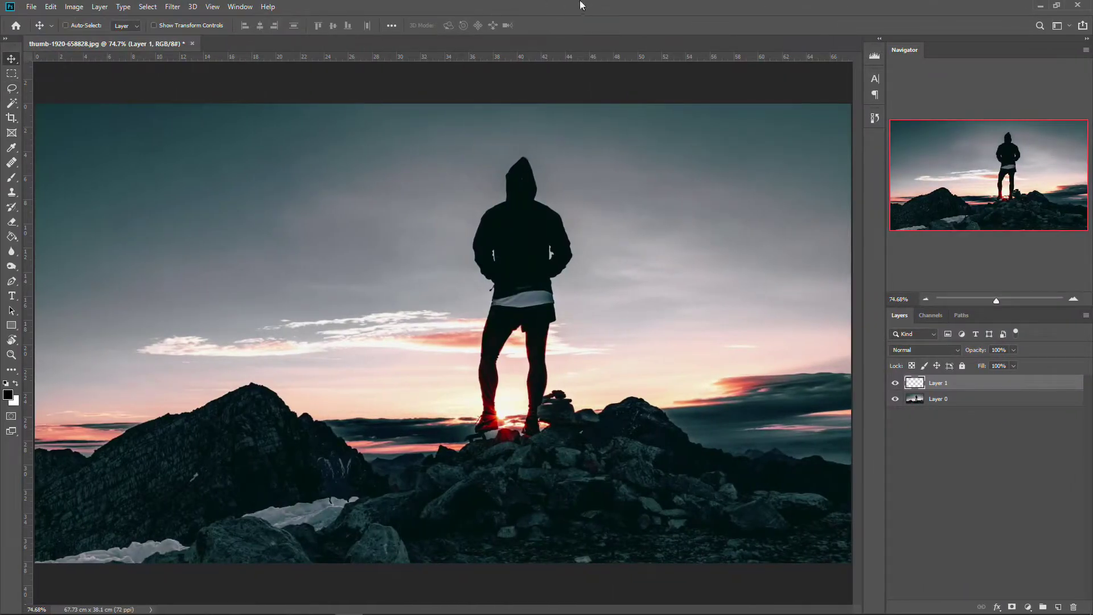
scroll(524, 158, down, 2)
scroll(515, 171, up, 2)
scroll(507, 182, down, 1)
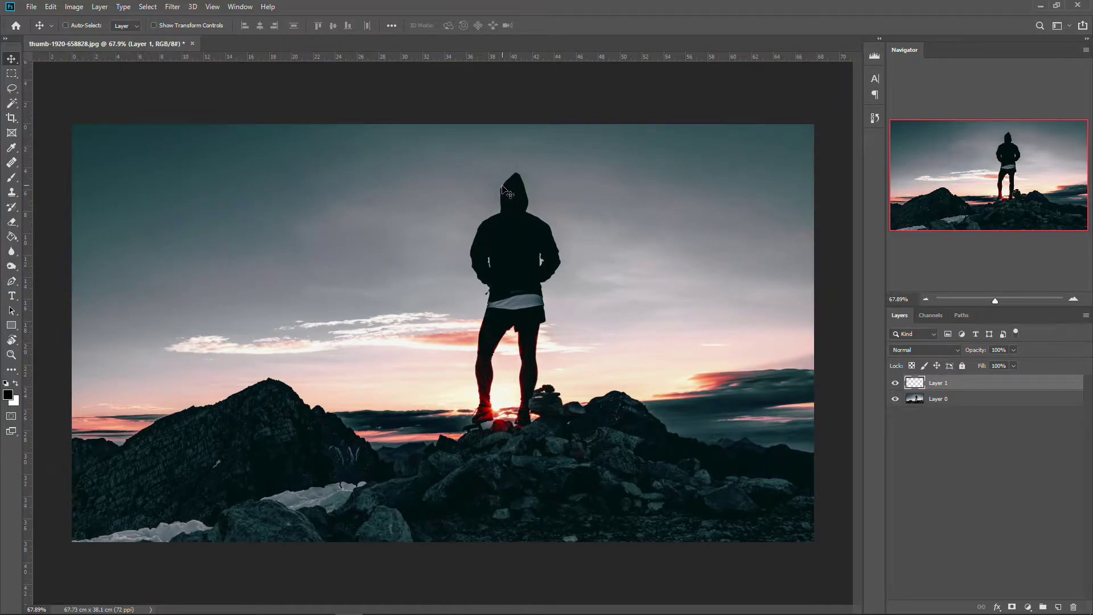
key(ctrl+r)
key(ctrl+r)
key(ctrl+r)
key(ctrl+r)
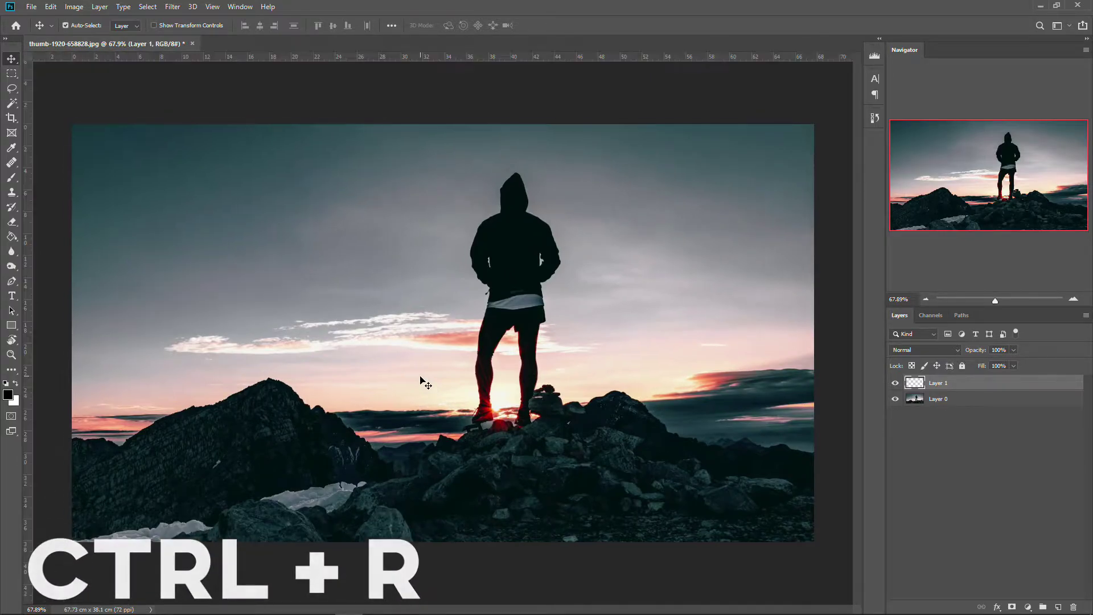
key(ctrl+r)
key(ctrl+r)
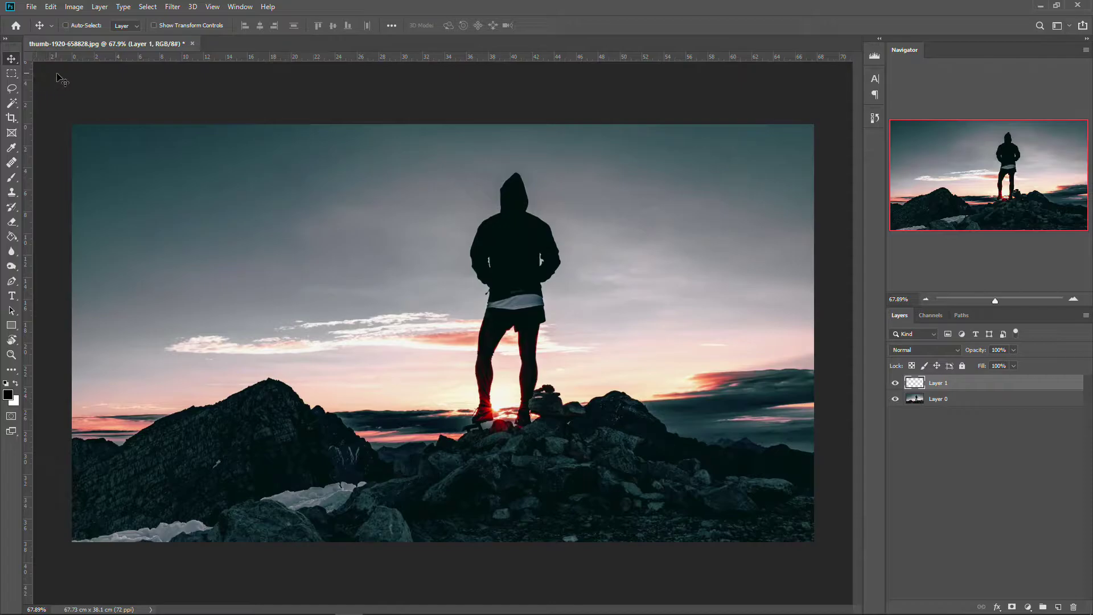
Step: Place vertical guides at the canvas center and at about 19 cm, plus a horizontal guide at the canvas's mid-height
drag(27, 72, 449, 122)
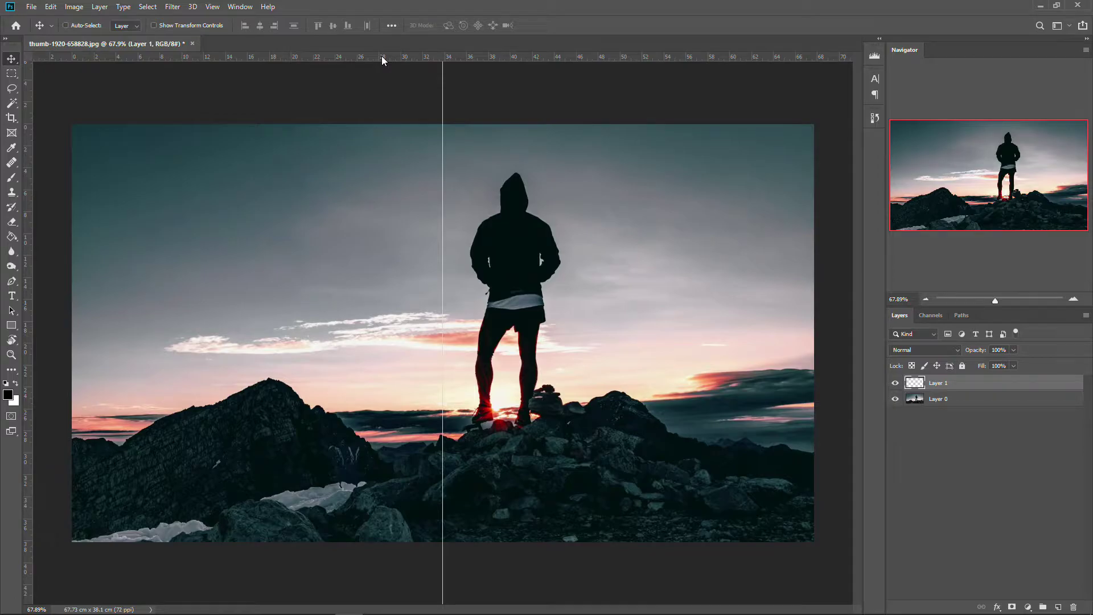
drag(405, 57, 357, 334)
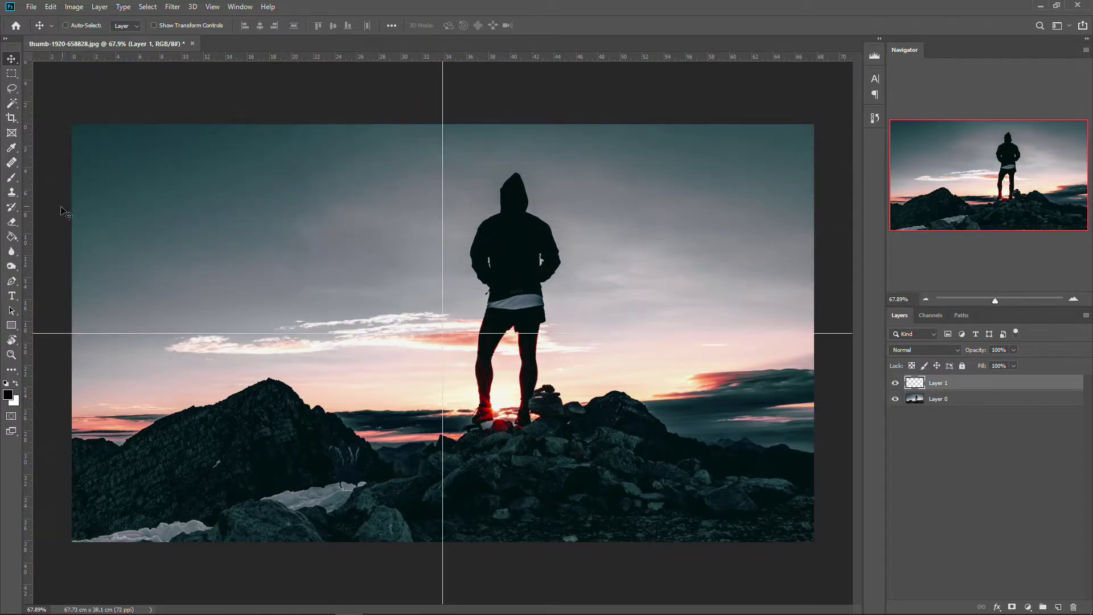
drag(27, 207, 276, 205)
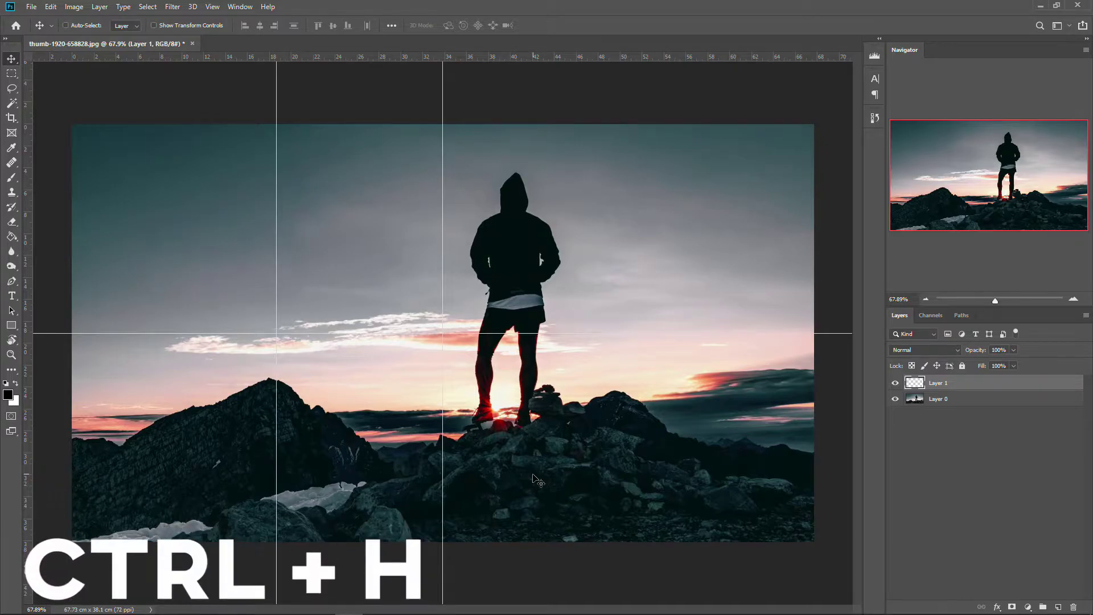
Step: Hide the guides, show them again, and hide them once more
key(ctrl+h)
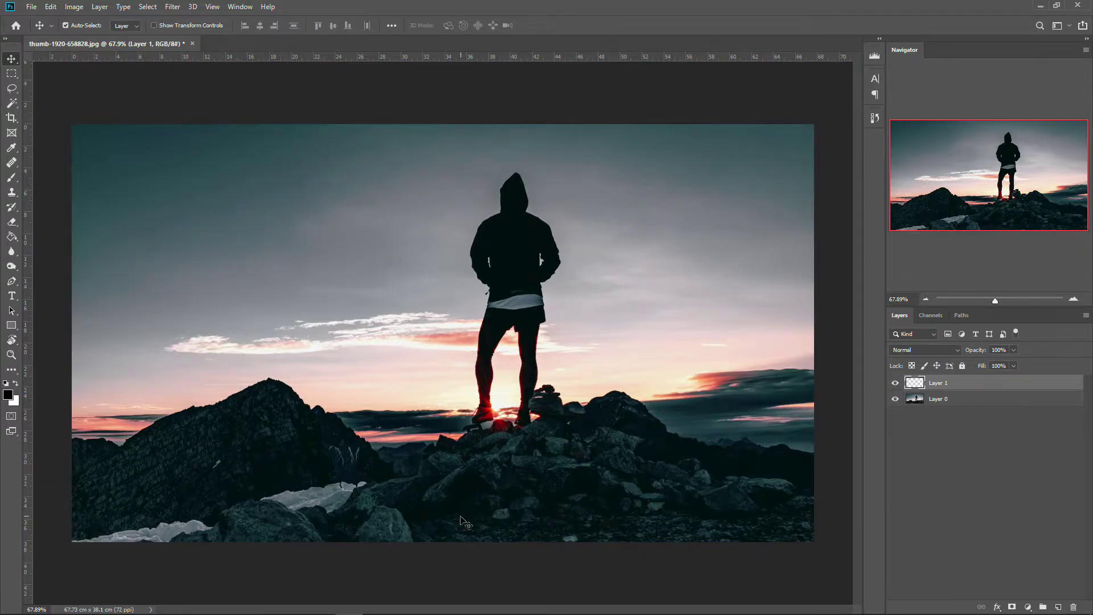
key(ctrl+h)
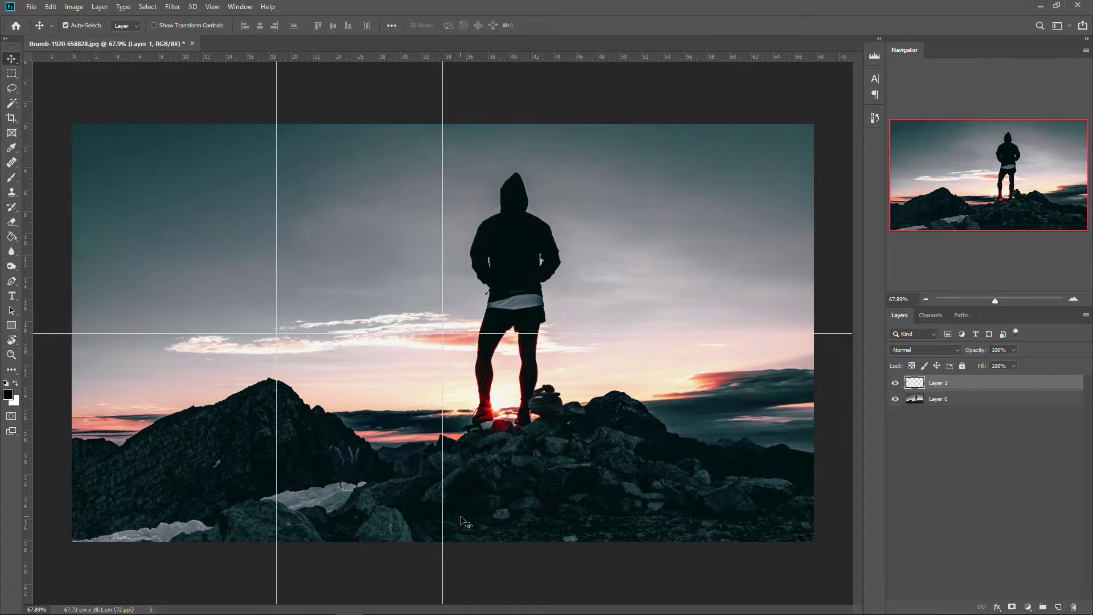
key(ctrl+h)
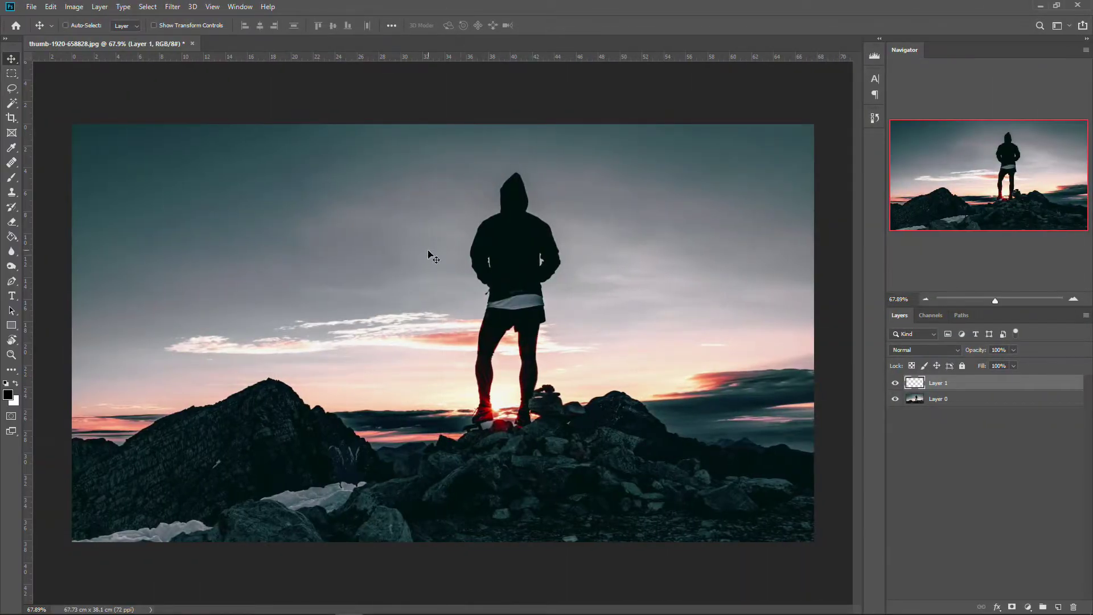
Step: Sample foreground colors with the Eyedropper from spots across the sky, sunset, mountain and rocks, ending on a dark rock tone
key(i)
click(402, 239)
click(412, 351)
click(500, 434)
click(472, 477)
click(381, 327)
click(289, 221)
click(214, 422)
click(434, 237)
click(694, 215)
click(647, 472)
key(v)
Step: Activate the Magic Wand tool and clear the whole-canvas selection on Layer 1
key(w)
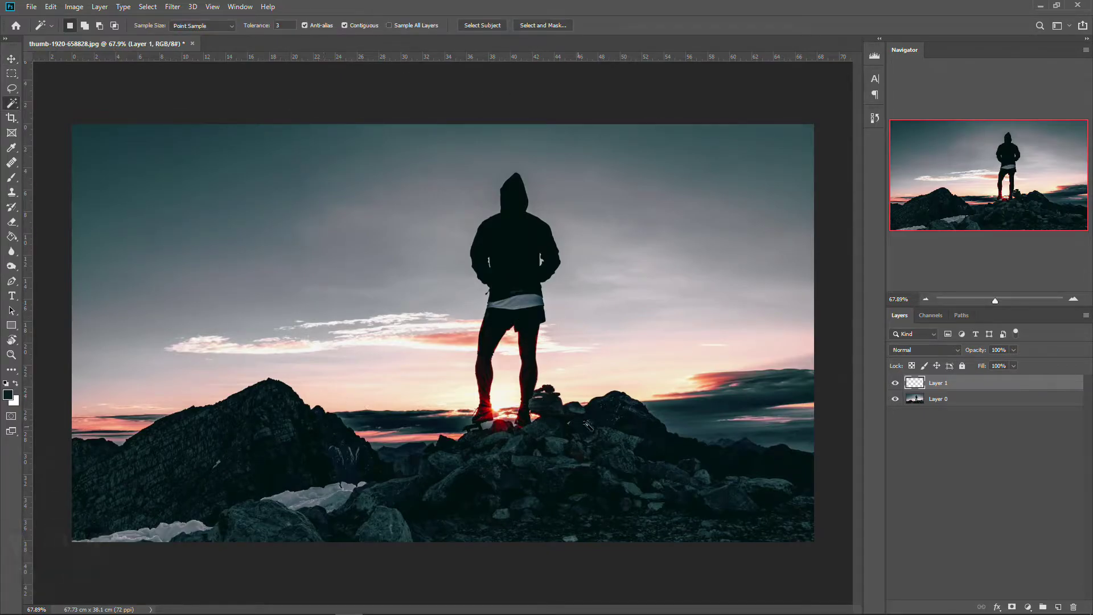
scroll(347, 317, up, 1)
scroll(353, 330, down, 1)
scroll(357, 337, up, 1)
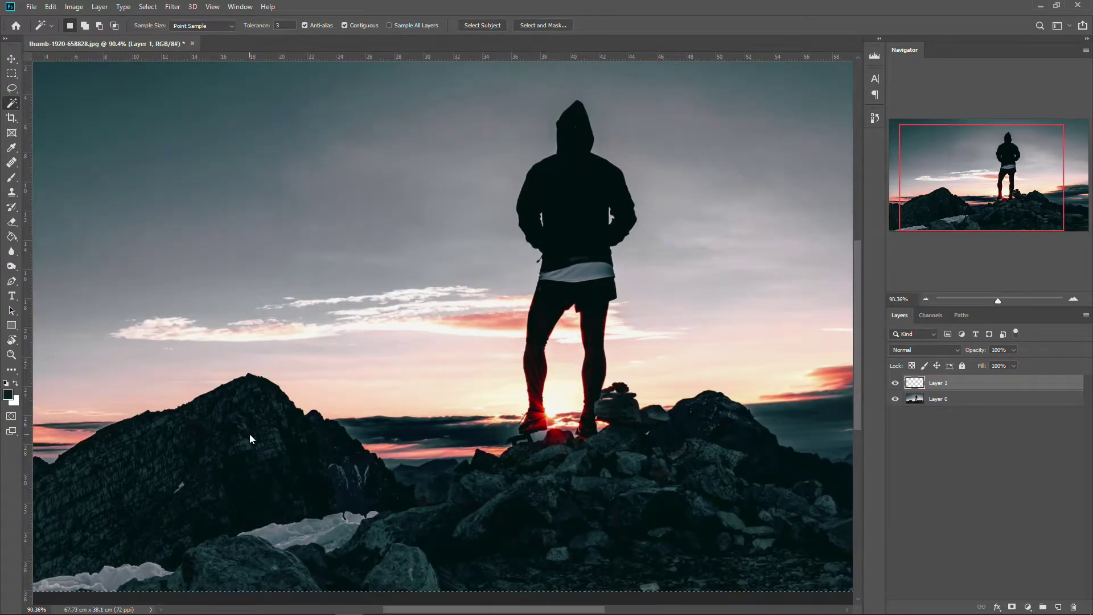
key(ctrl+d)
scroll(344, 284, down, 1)
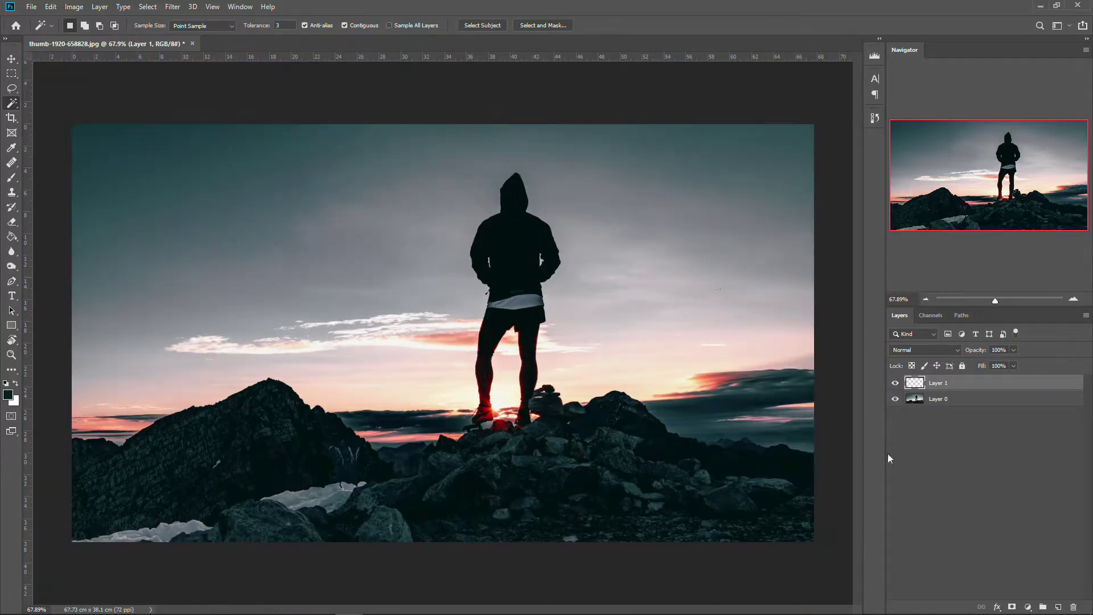
Step: Try Magic Wand selections on several sky and cloud areas of Layer 0, and select the whole canvas on Layer 1
click(896, 401)
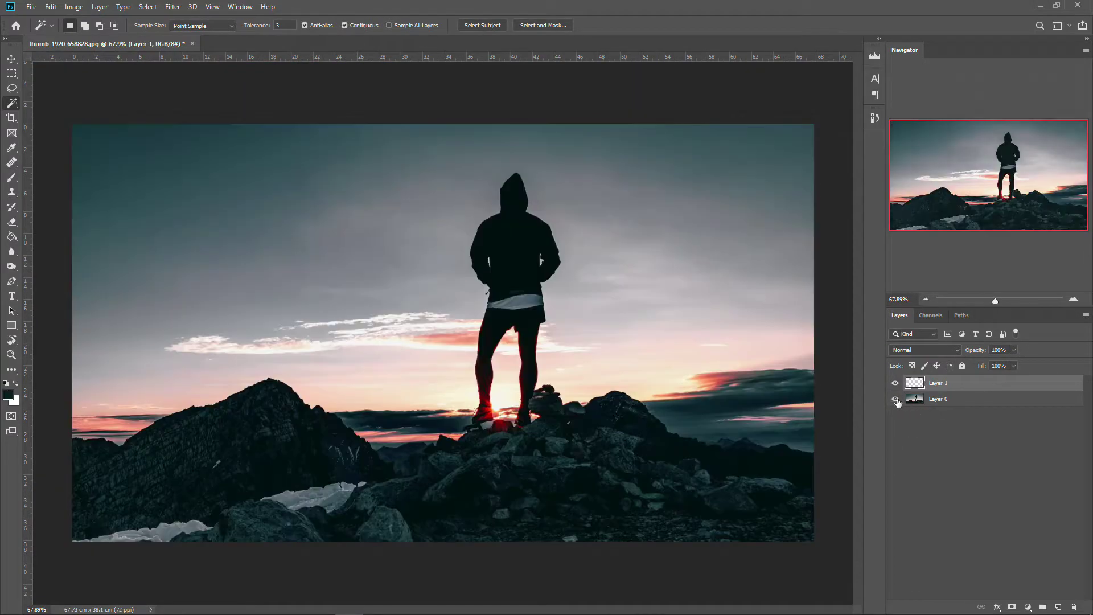
click(957, 402)
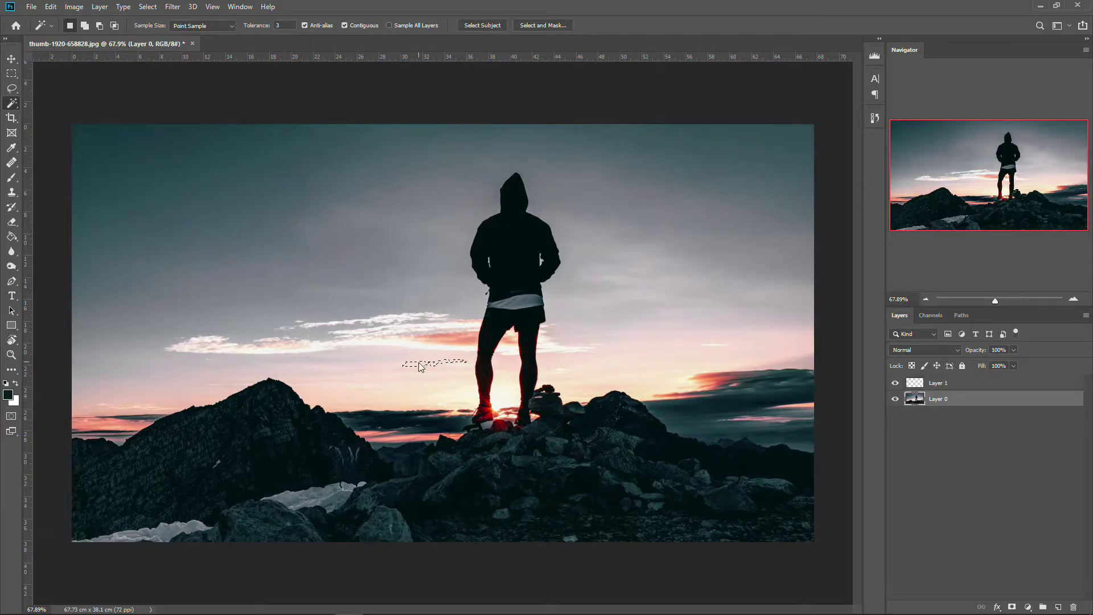
click(353, 359)
click(453, 425)
click(347, 312)
click(348, 396)
click(954, 386)
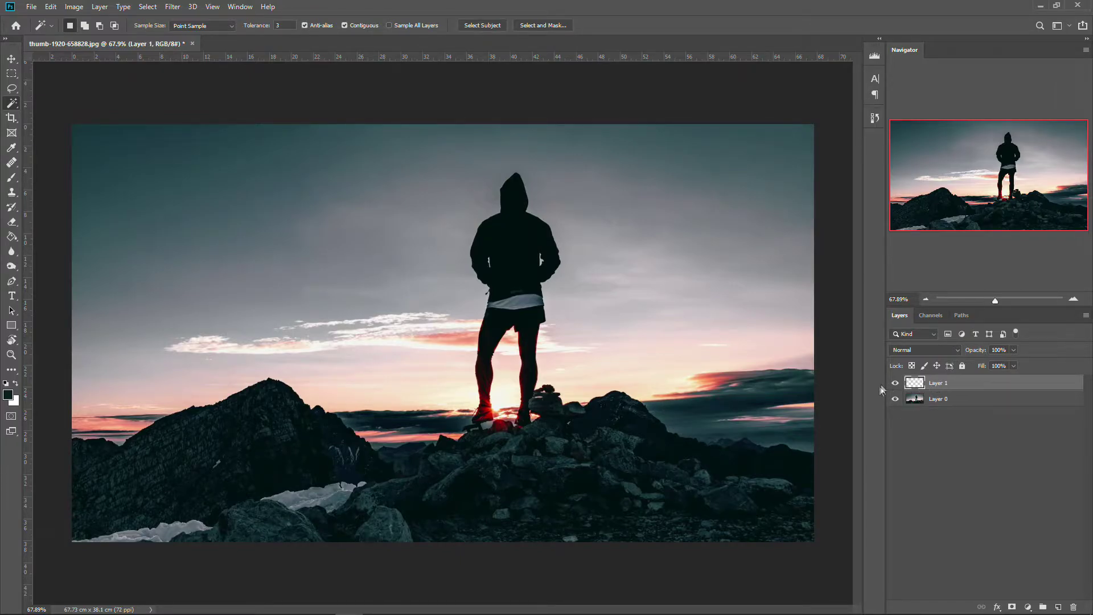
key(ctrl+a)
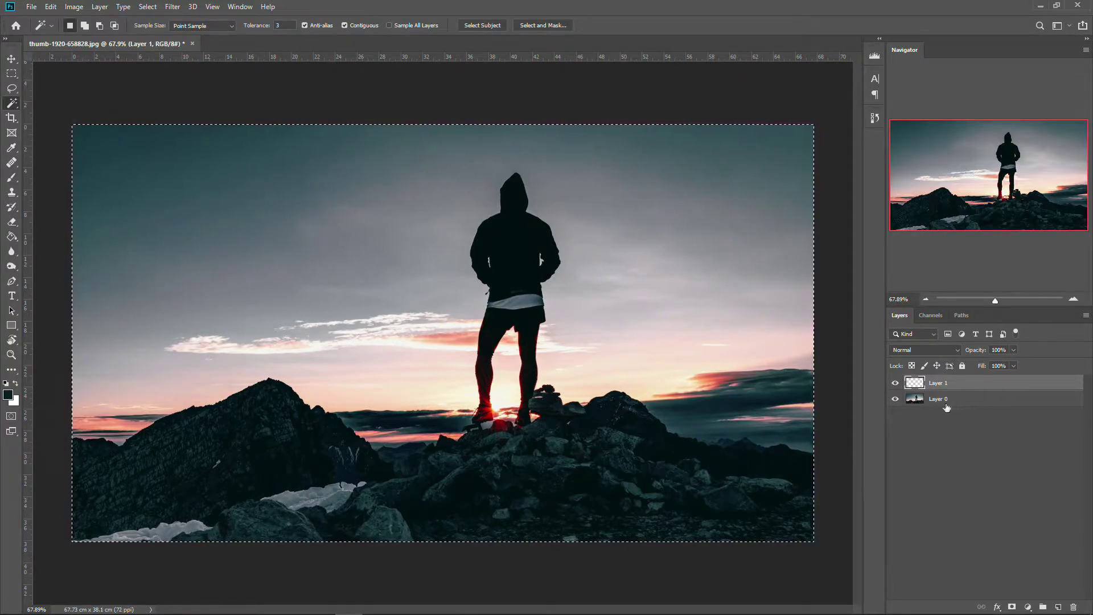
Step: Target Layer 0 and select the figure's dark hooded jacket with the Magic Wand at tolerance 3
click(967, 402)
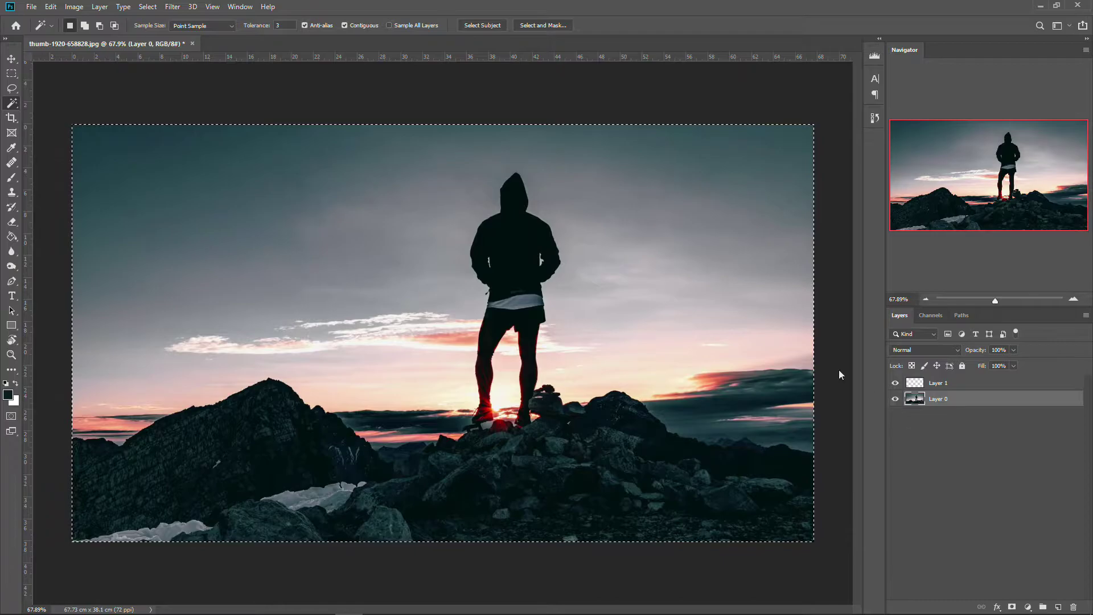
click(575, 321)
click(513, 273)
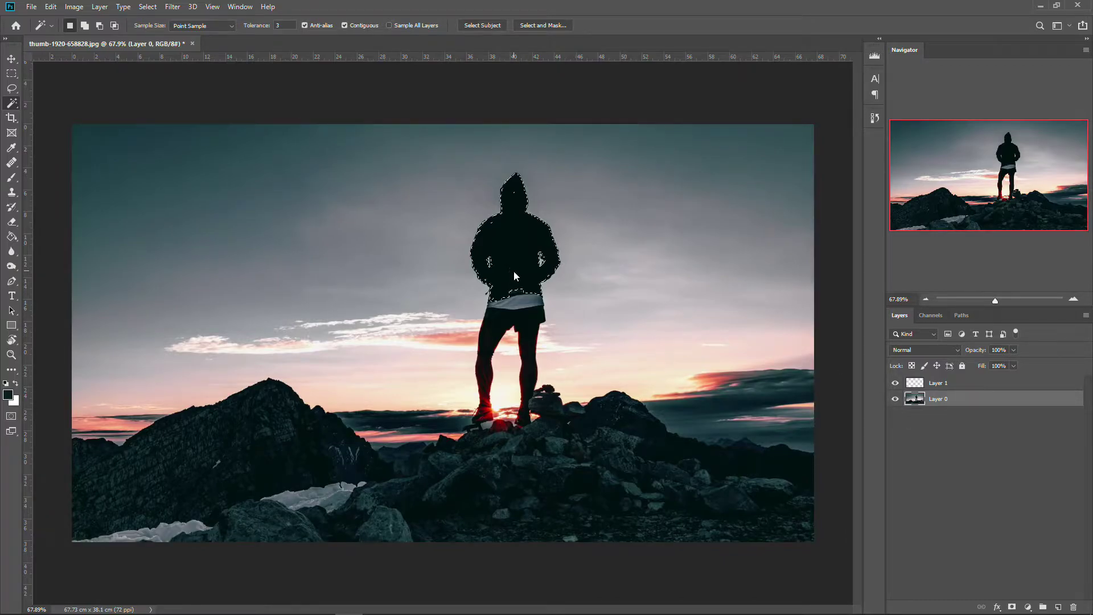
Step: Add the figure's dark shorts and upper leg areas to the jacket selection with the Magic Wand
scroll(506, 222, up, 5)
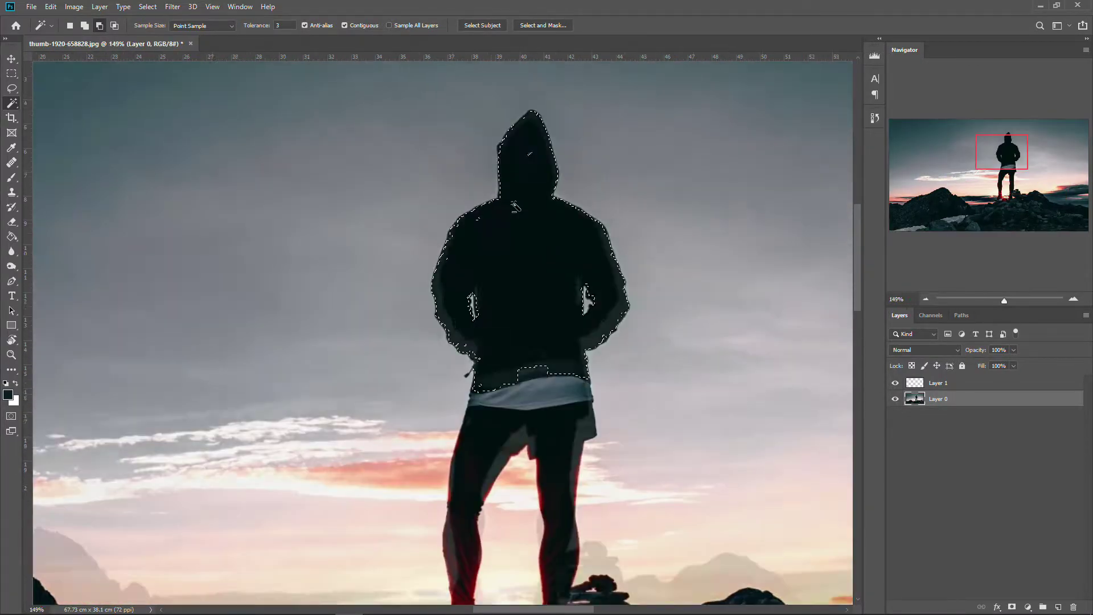
scroll(515, 207, down, 5)
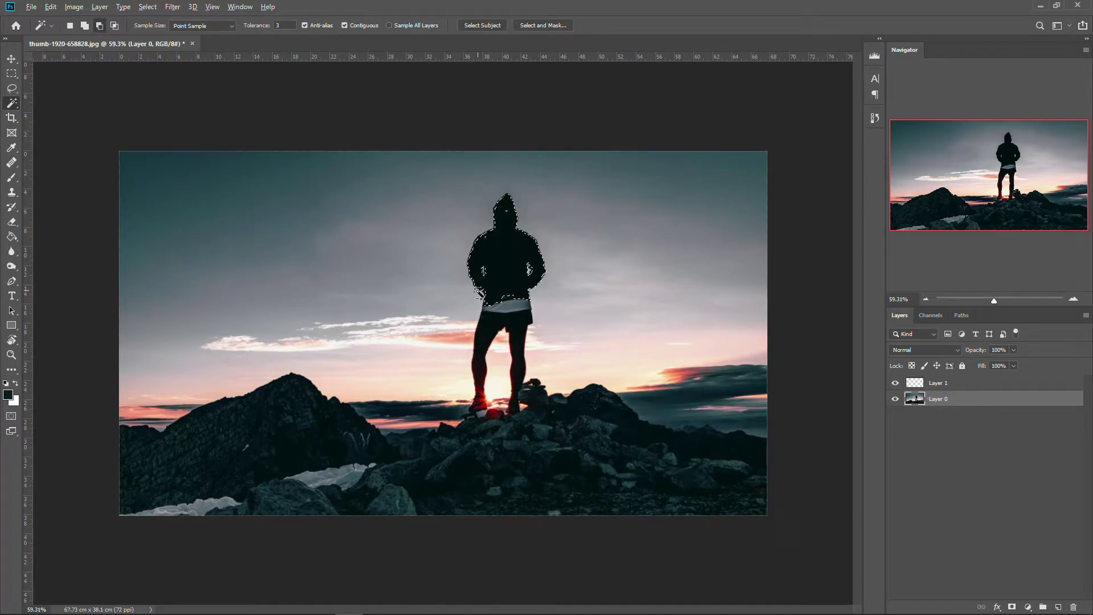
scroll(480, 293, up, 5)
scroll(533, 339, down, 2)
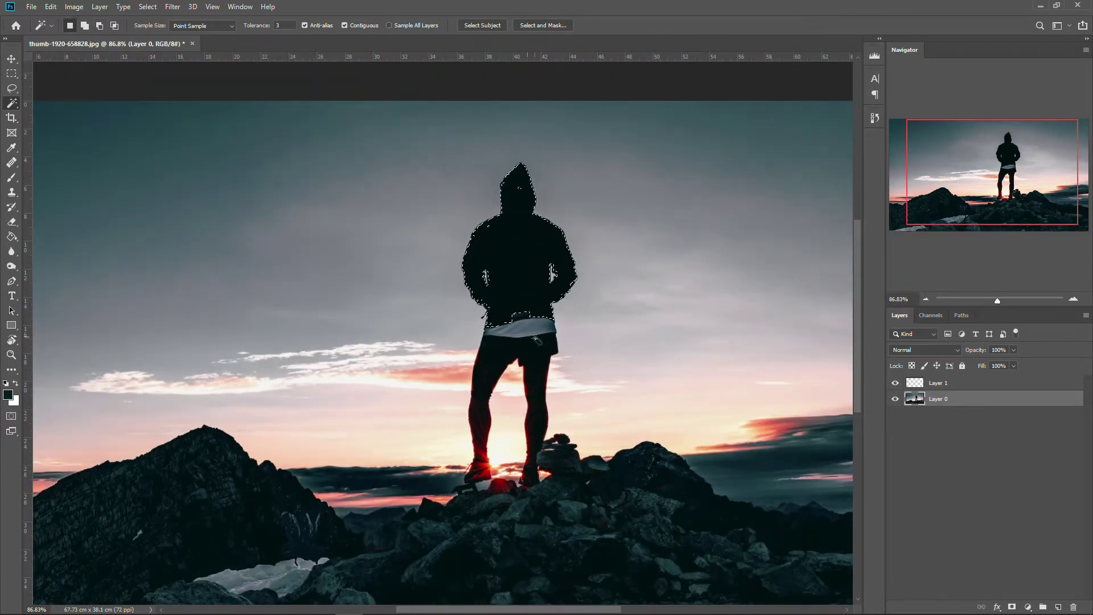
scroll(529, 339, up, 1)
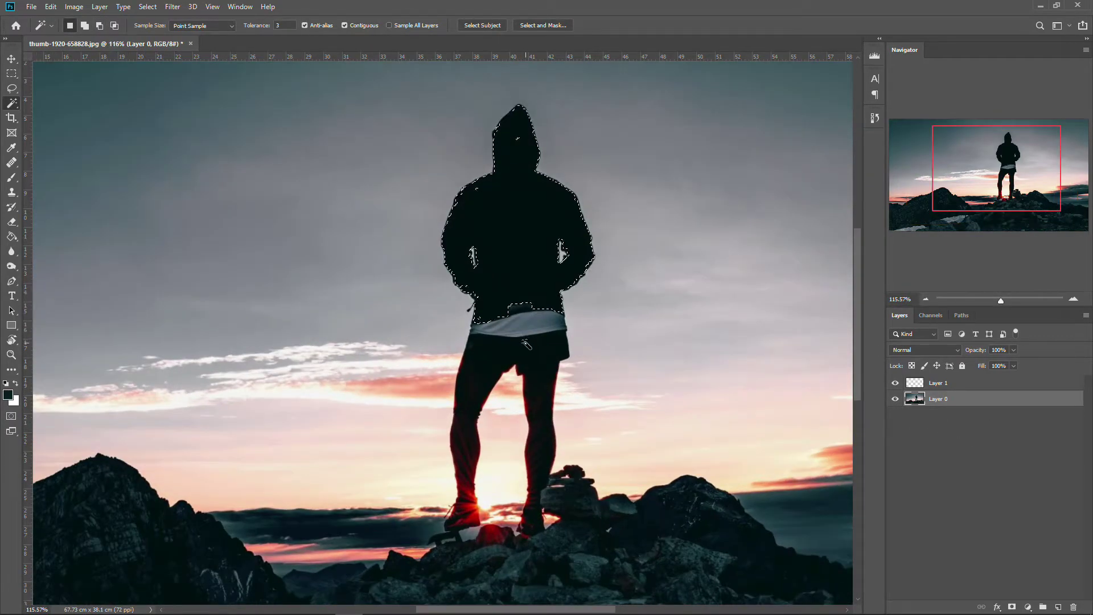
shift+click(524, 343)
shift+click(472, 413)
Step: Subtract the hooded jacket from the Magic Wand selection, keeping the shorts and leg areas selected
scroll(527, 278, up, 10)
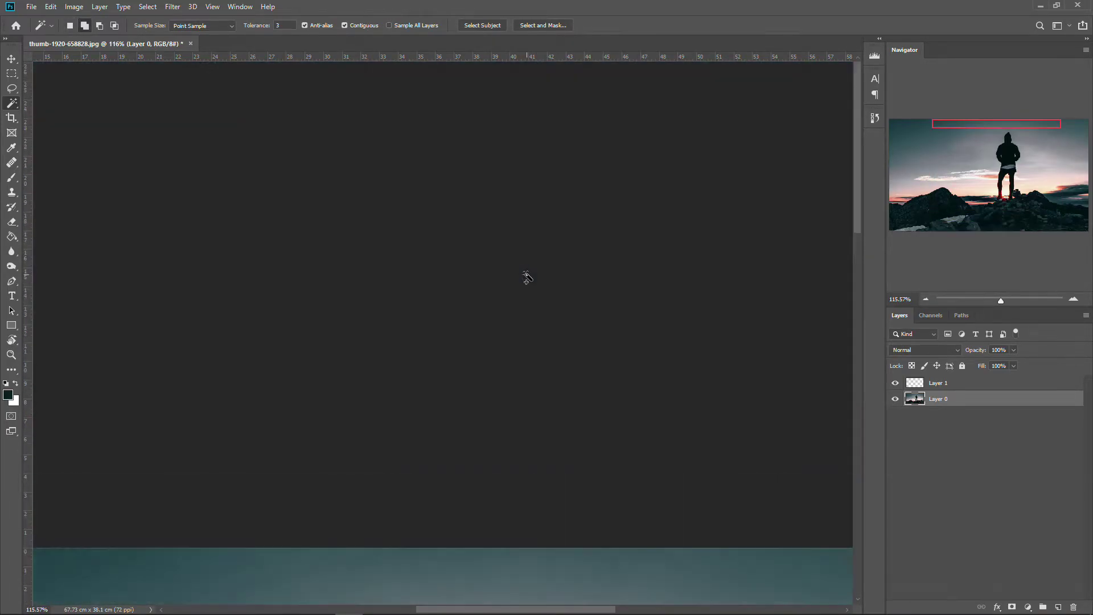
scroll(527, 278, down, 10)
alt+click(527, 277)
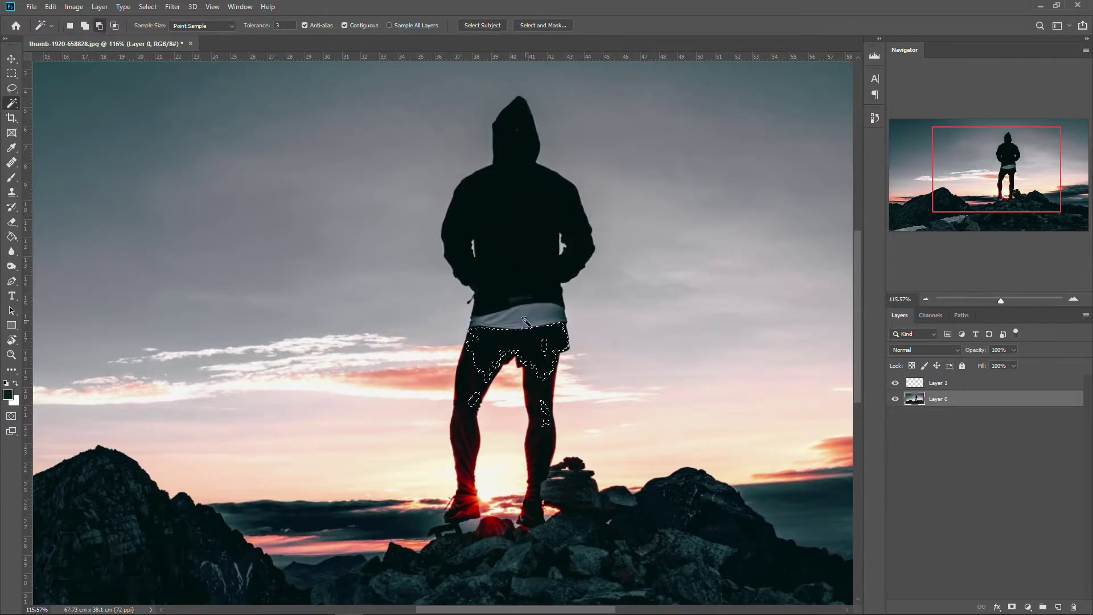
Step: Subtract the upper-leg patch from the Magic Wand selection and clear the remaining selection
alt+click(476, 400)
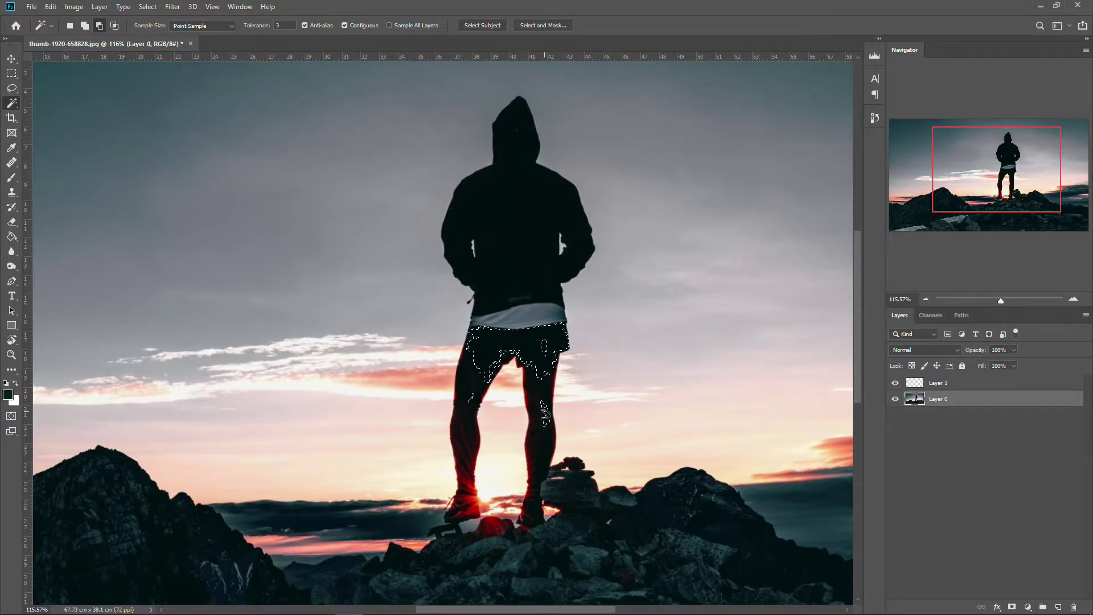
scroll(593, 299, down, 5)
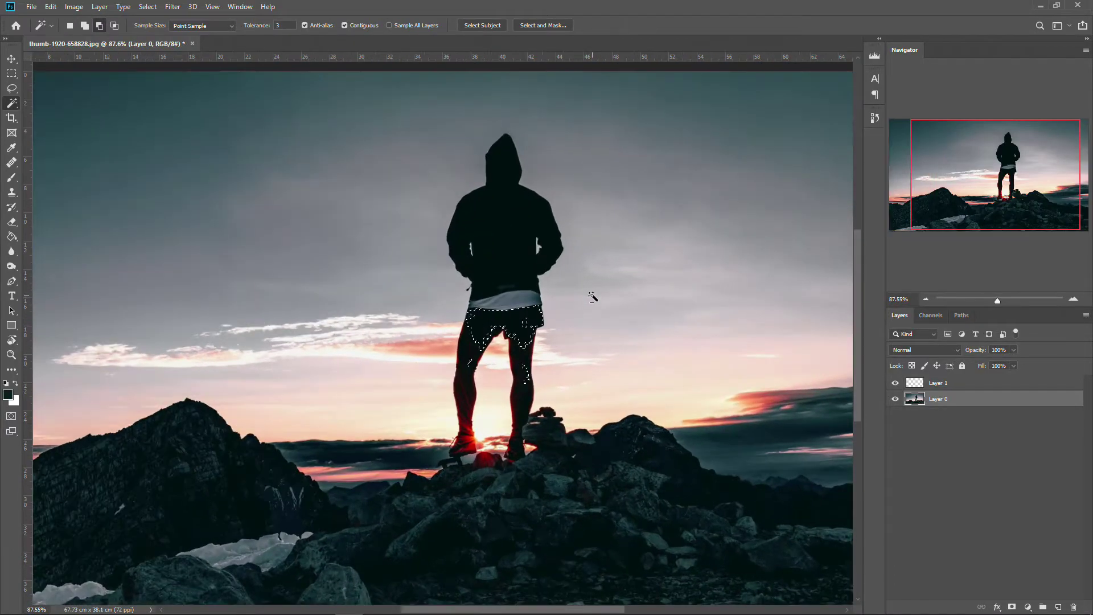
click(603, 505)
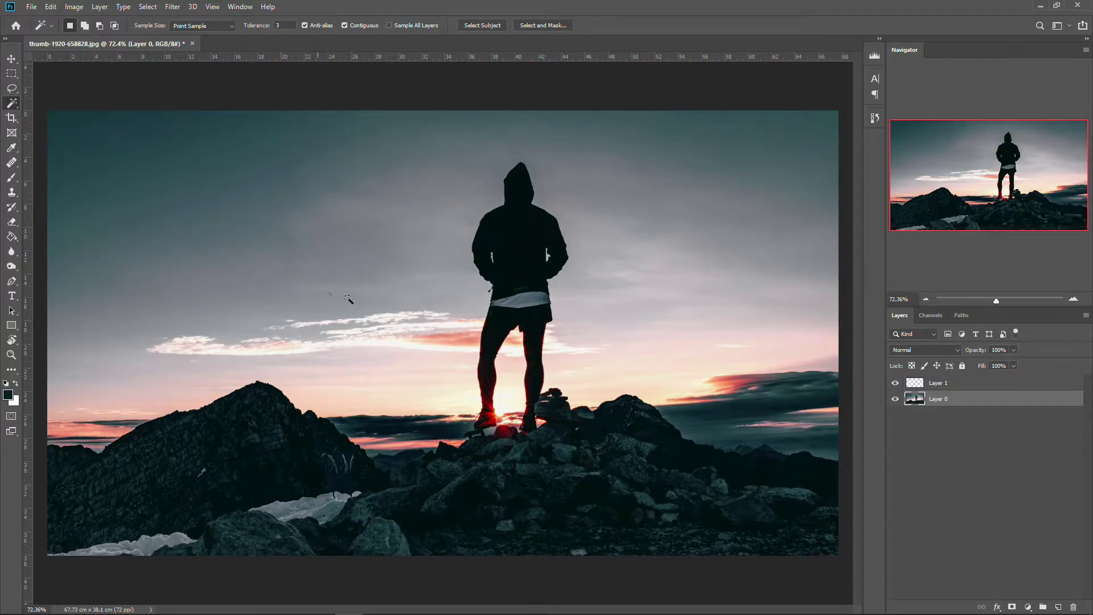
Step: Select the whole figure, including legs and feet, with the Quick Selection tool, and deselect it
key(shift+w)
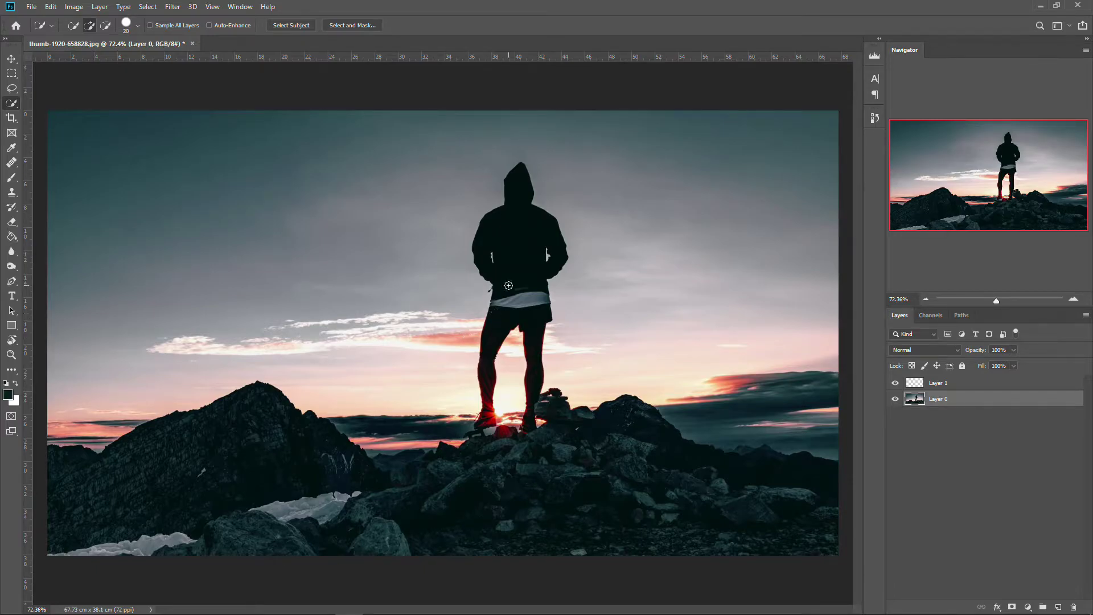
drag(519, 311, 519, 227)
scroll(520, 319, up, 3)
scroll(511, 391, up, 3)
drag(464, 443, 459, 473)
scroll(551, 467, down, 4)
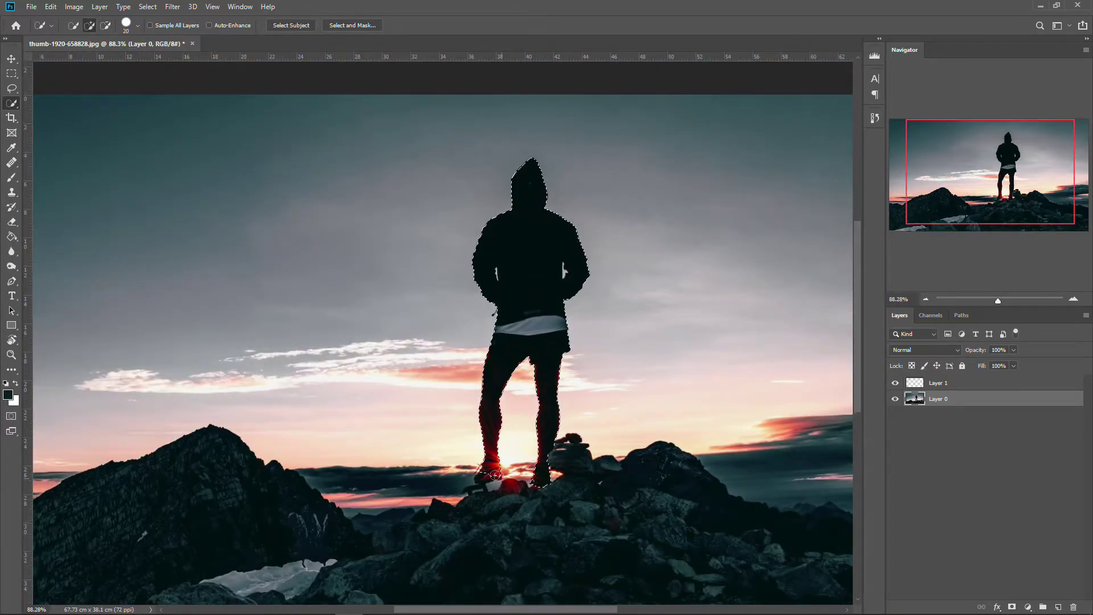
scroll(550, 467, down, 4)
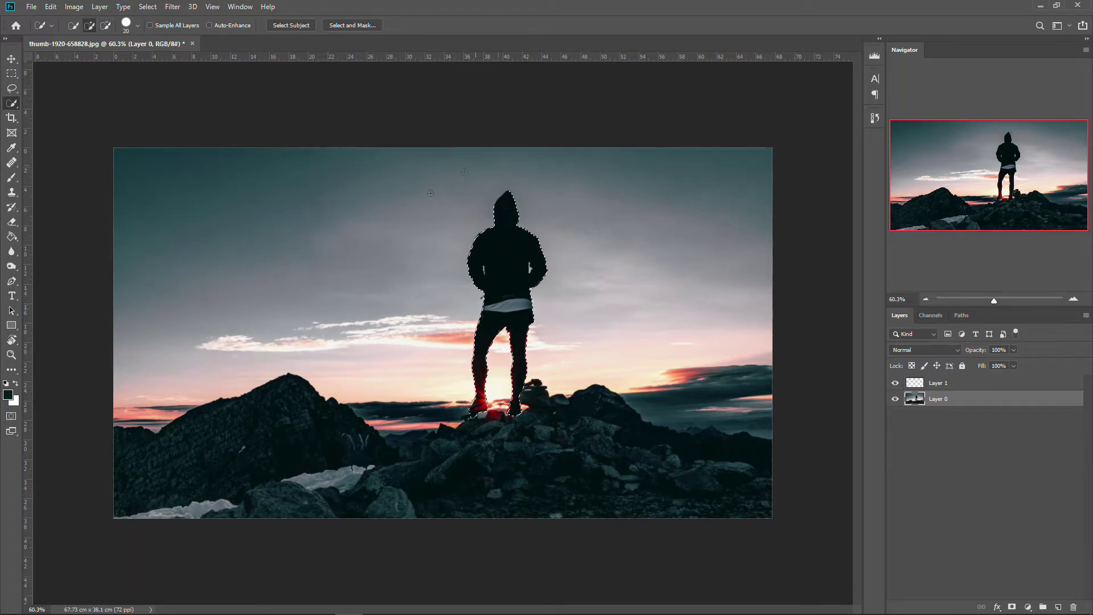
scroll(510, 247, up, 2)
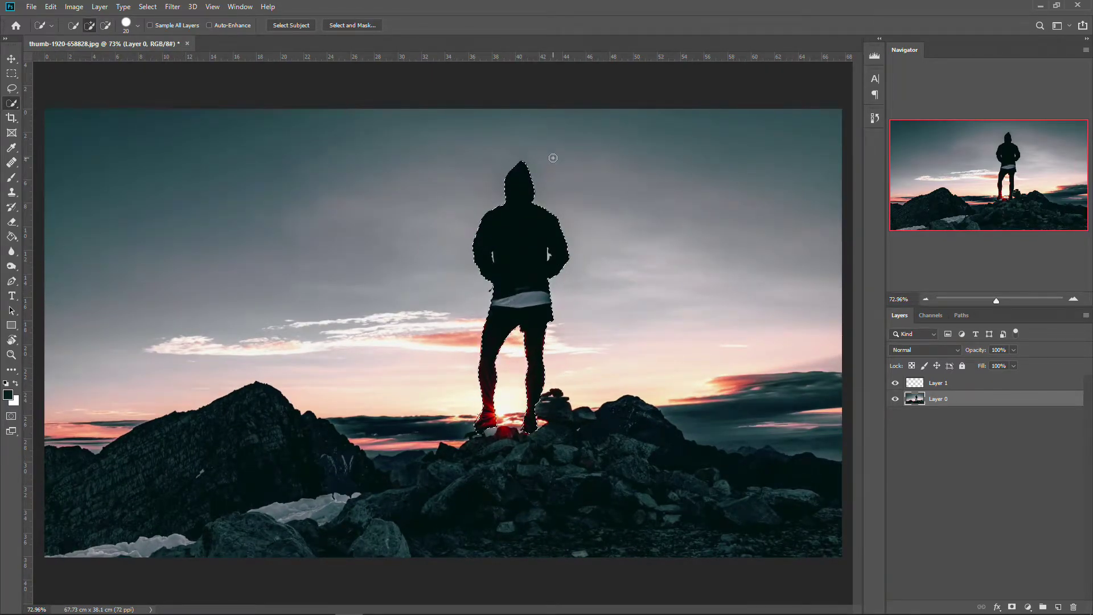
key(ctrl+d)
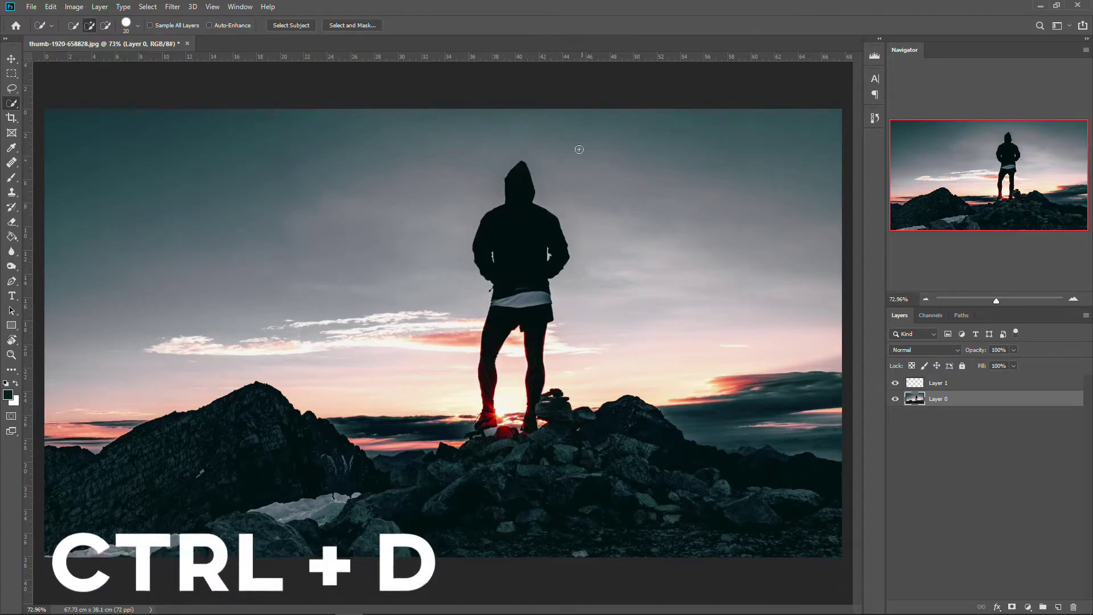
scroll(599, 391, down, 1)
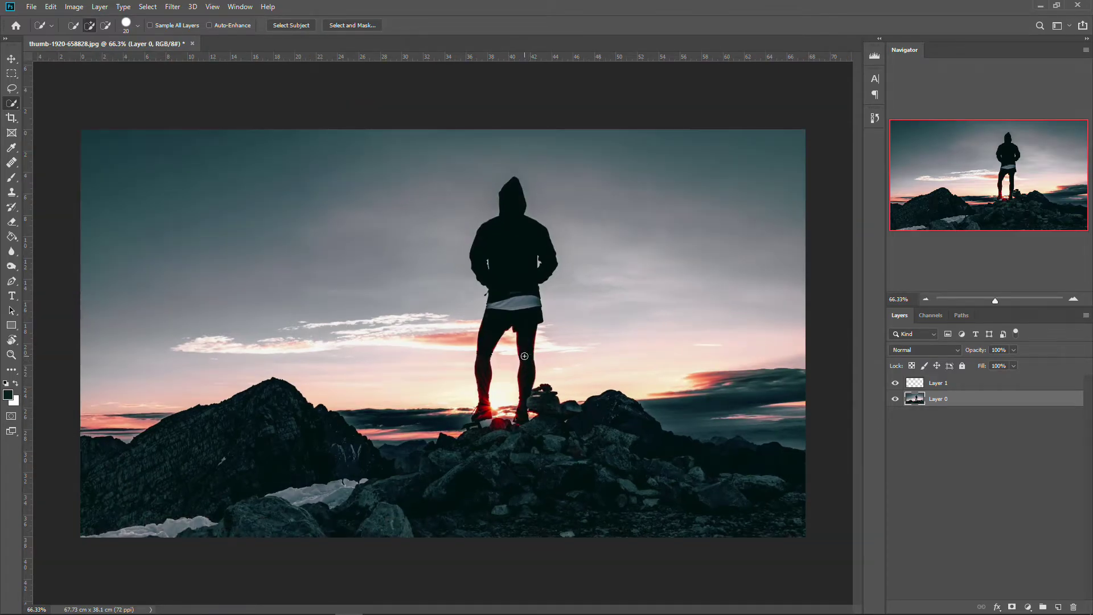
Step: Draw a closed five-point Pen path around the figure's hood and upper body
key(p)
scroll(439, 341, up, 1)
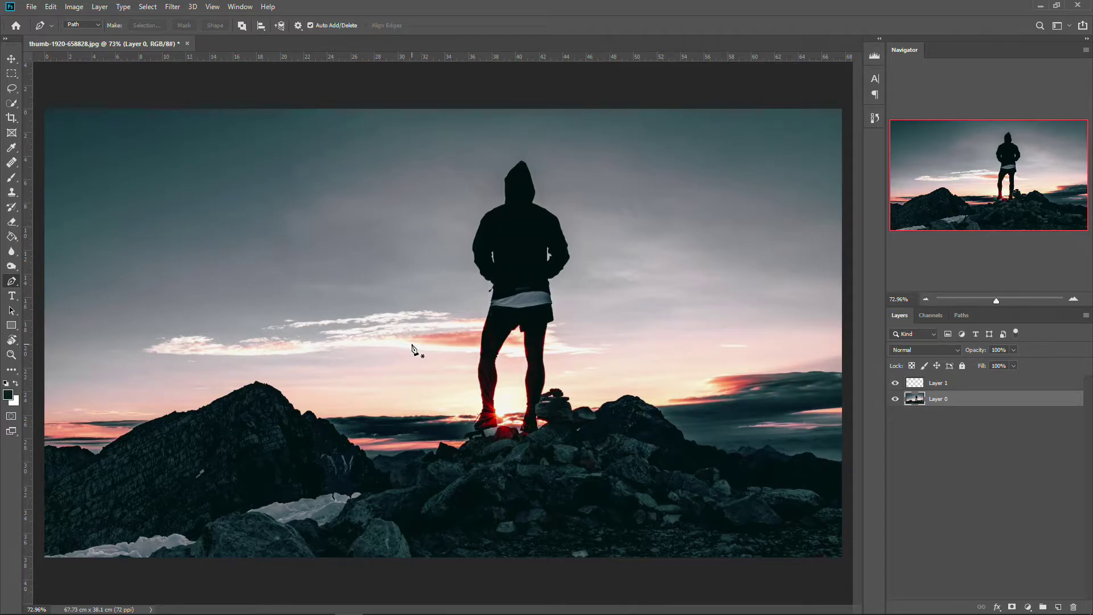
scroll(415, 348, down, 1)
scroll(415, 348, up, 1)
scroll(478, 174, up, 1)
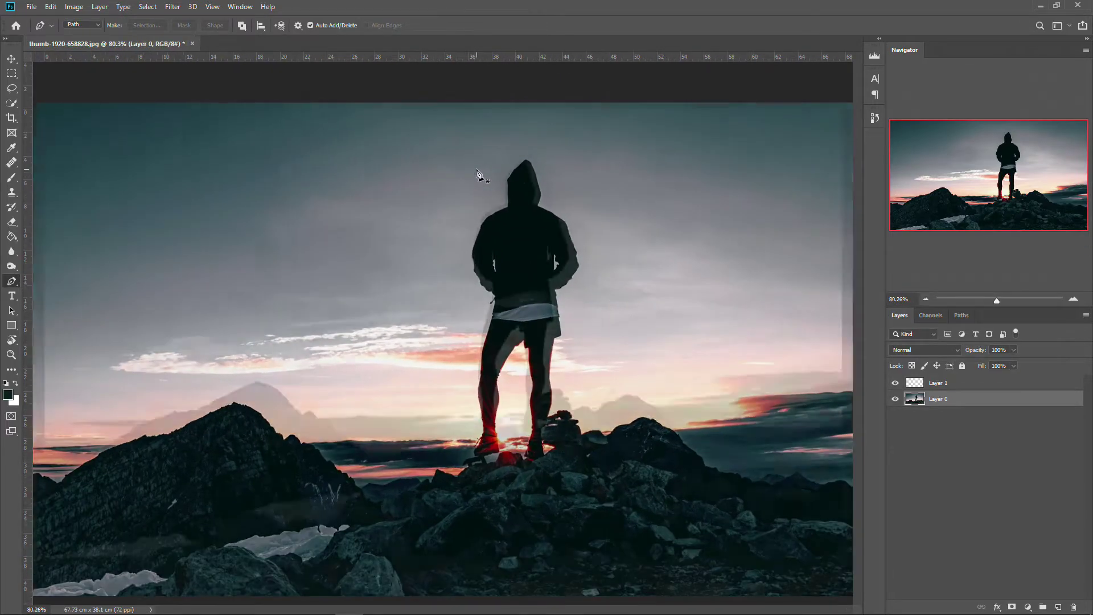
click(531, 144)
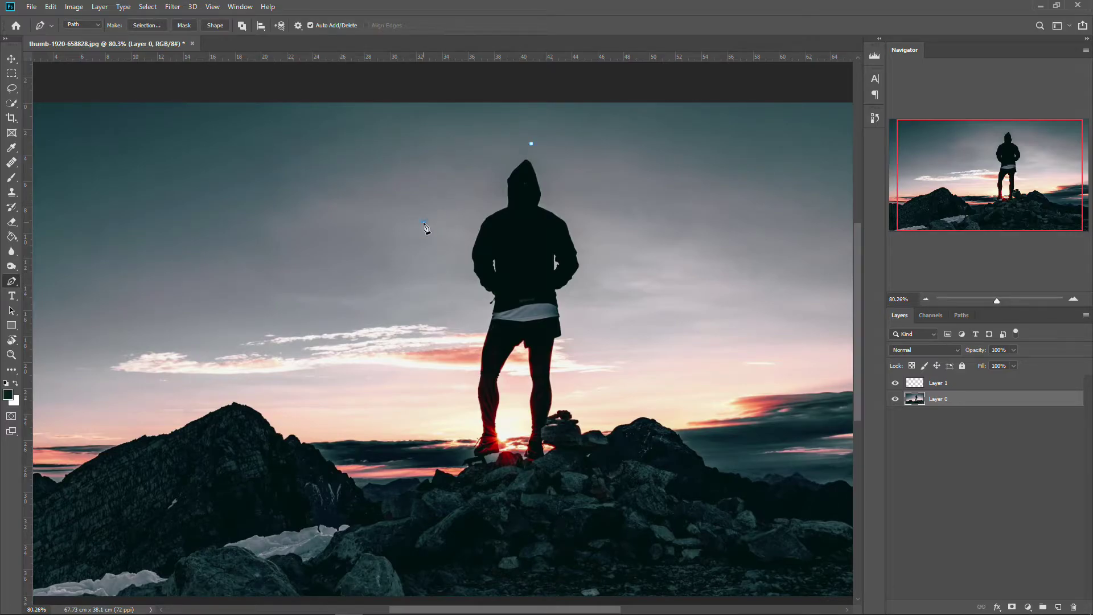
click(446, 341)
click(594, 340)
click(601, 197)
click(533, 145)
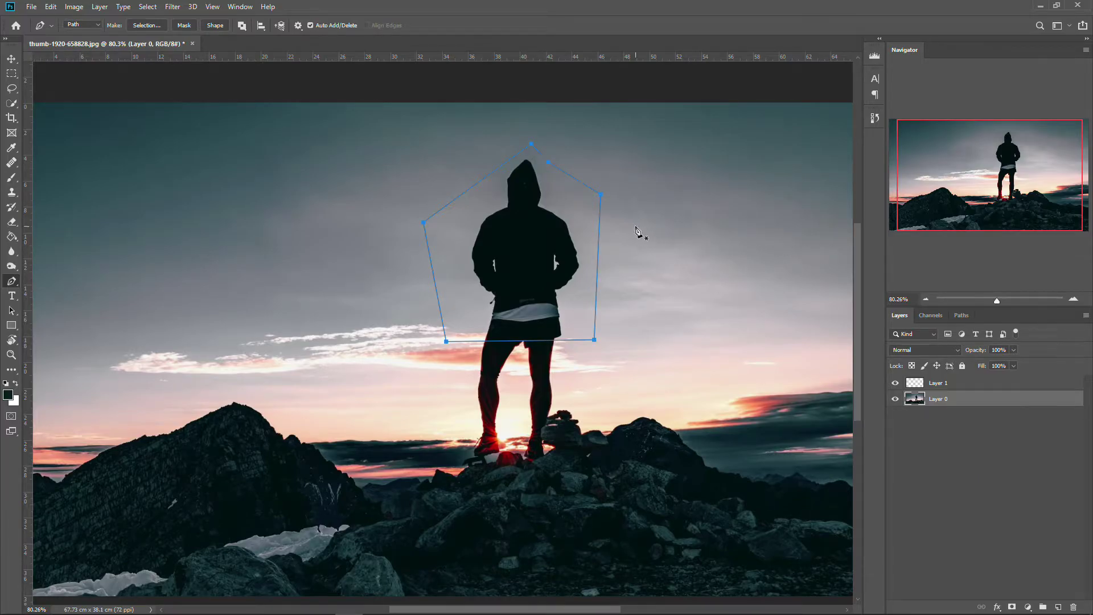
Step: Convert the five-point path around the figure into a selection and deselect it
scroll(636, 231, up, 1)
scroll(636, 230, down, 1)
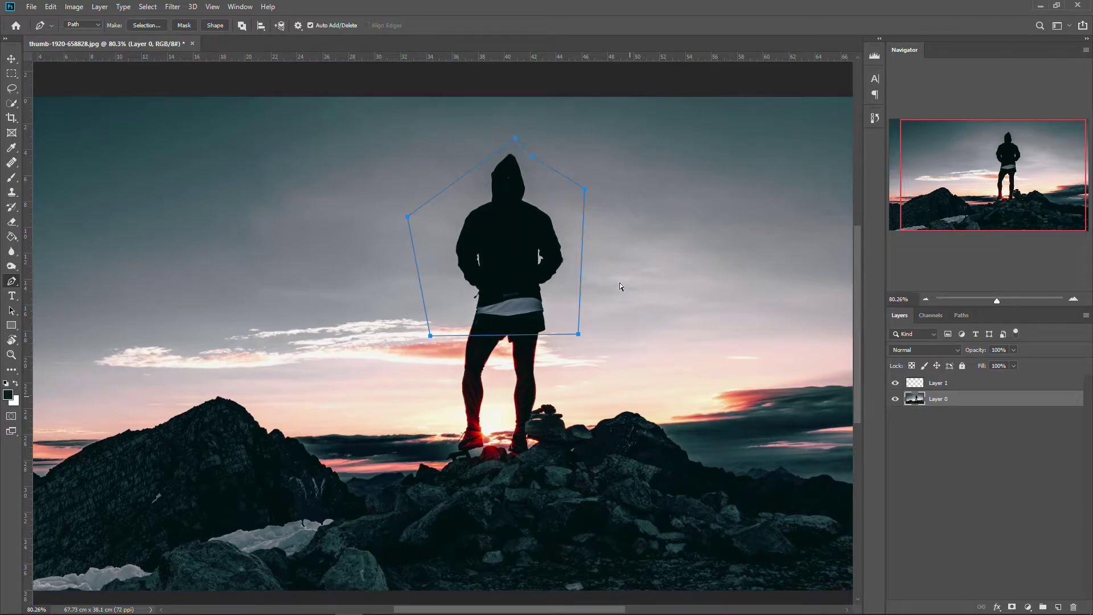
key(ctrl+Return)
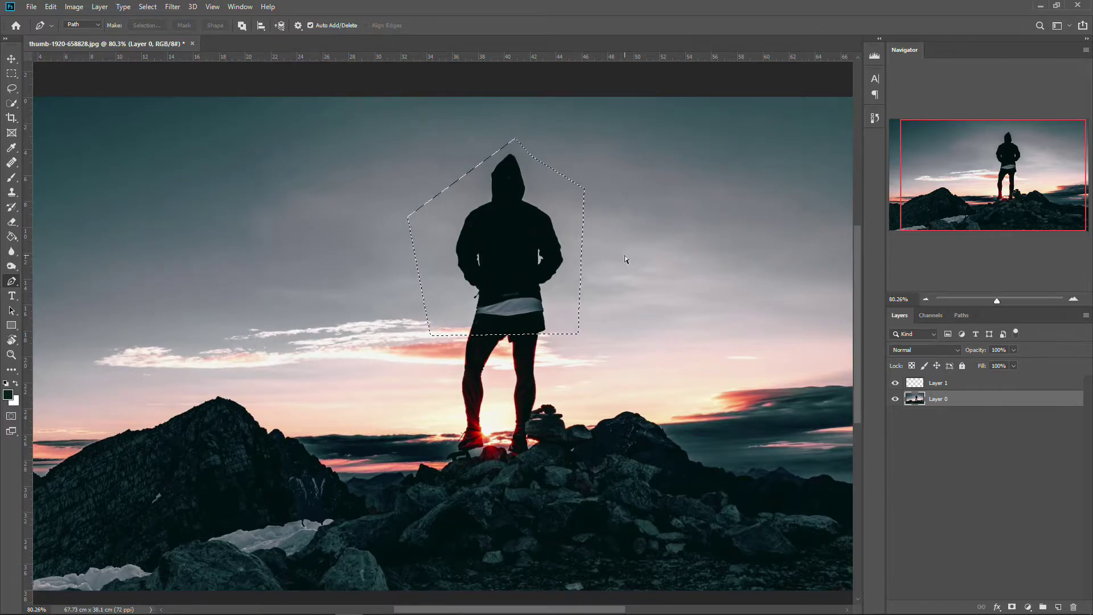
key(ctrl+d)
scroll(613, 266, down, 2)
scroll(475, 314, up, 2)
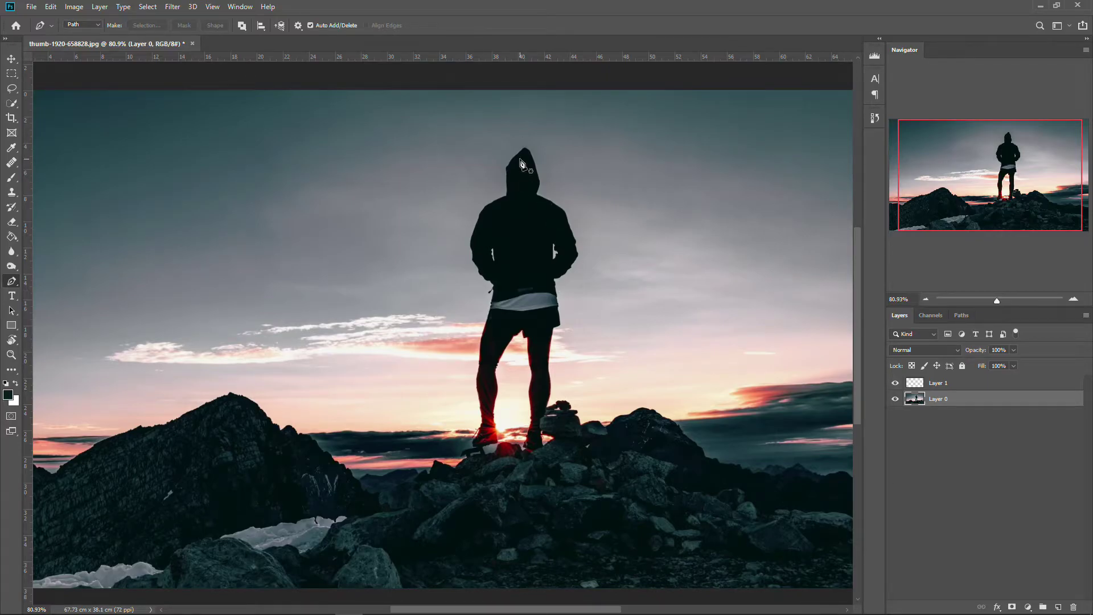
Step: Start a Pen path at the hood's tip, curve it to the right edge of the hood, and add an anchor midway
scroll(542, 142, up, 5)
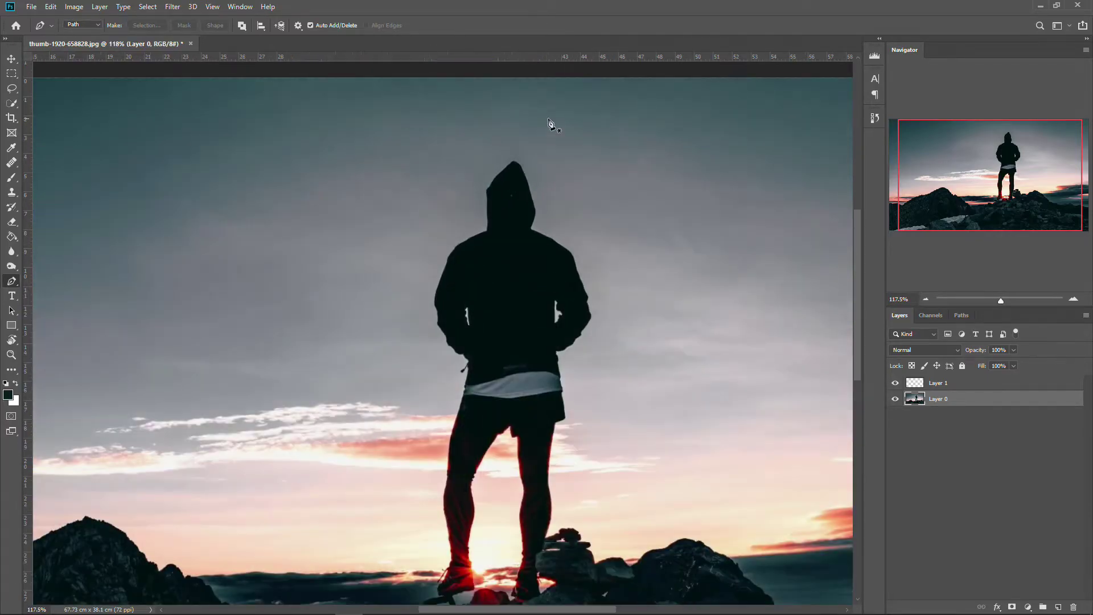
scroll(494, 191, up, 4)
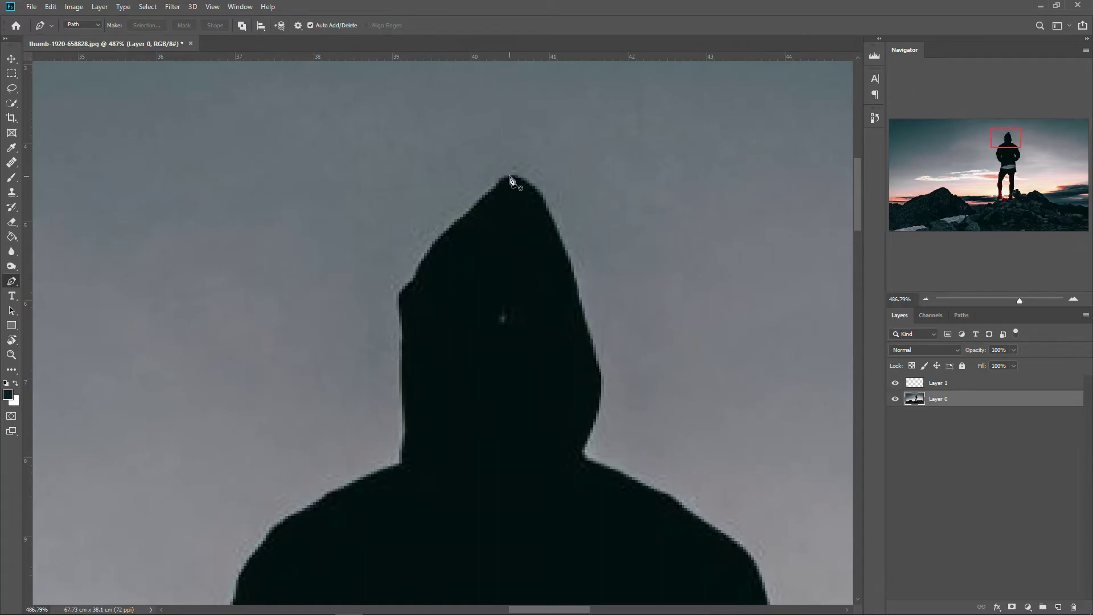
click(510, 176)
scroll(439, 247, up, 1)
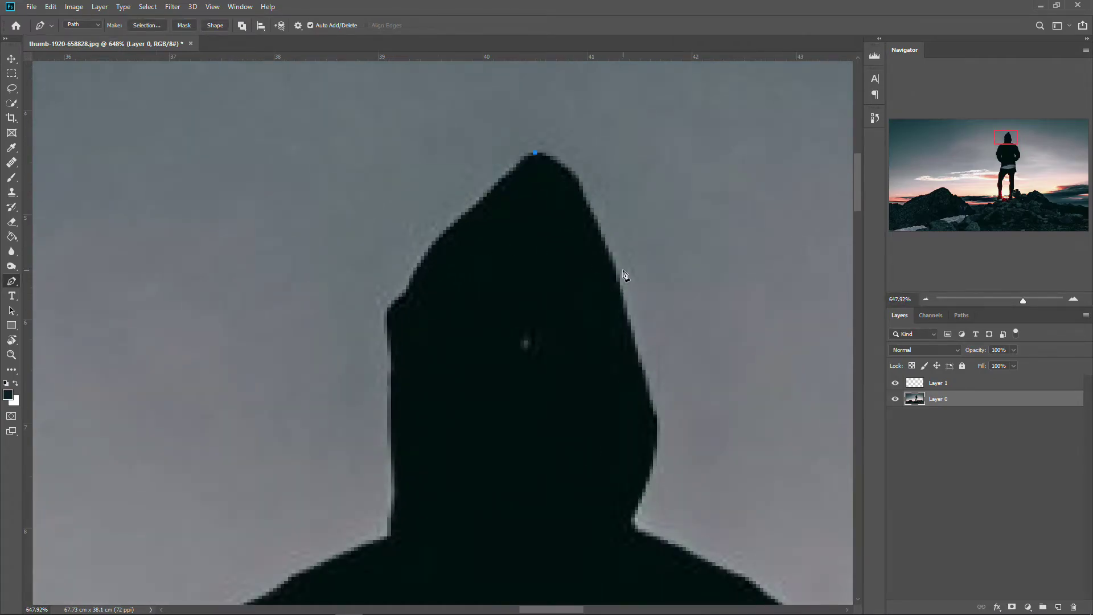
click(653, 407)
drag(653, 411, 662, 553)
drag(644, 272, 673, 206)
click(625, 242)
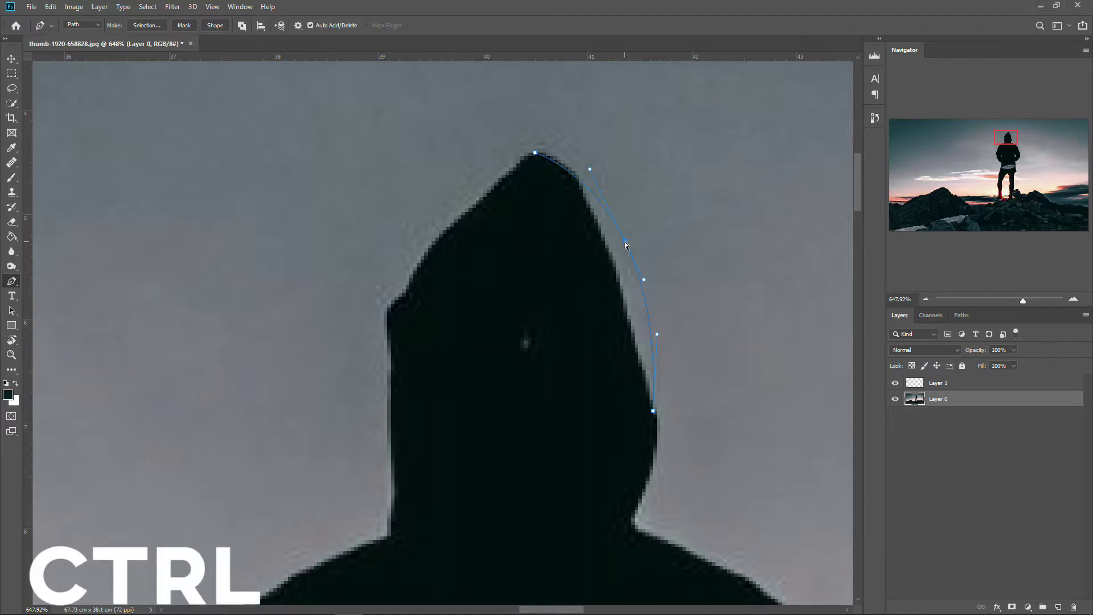
Step: Move the midway anchor onto the hood's edge and adjust its direction handles so the curve follows the outline
drag(624, 242, 618, 267)
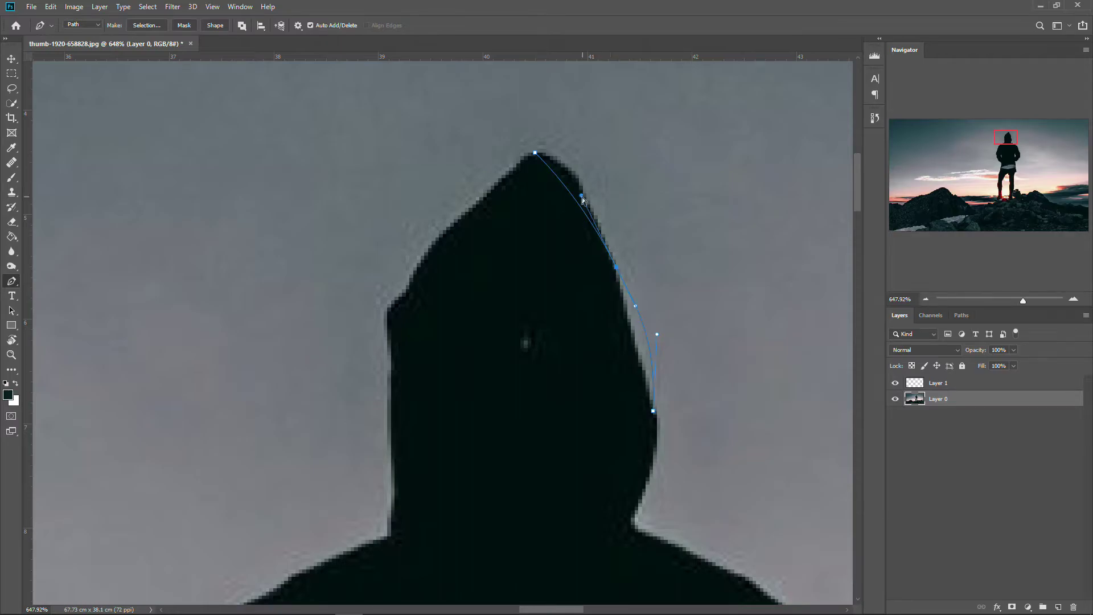
drag(581, 197, 586, 186)
mouse_move(589, 159)
mouse_down()
mouse_move(596, 168)
mouse_move(577, 166)
mouse_up()
mouse_move(633, 308)
mouse_down()
mouse_move(638, 318)
mouse_move(628, 303)
mouse_up()
scroll(544, 187, up, 1)
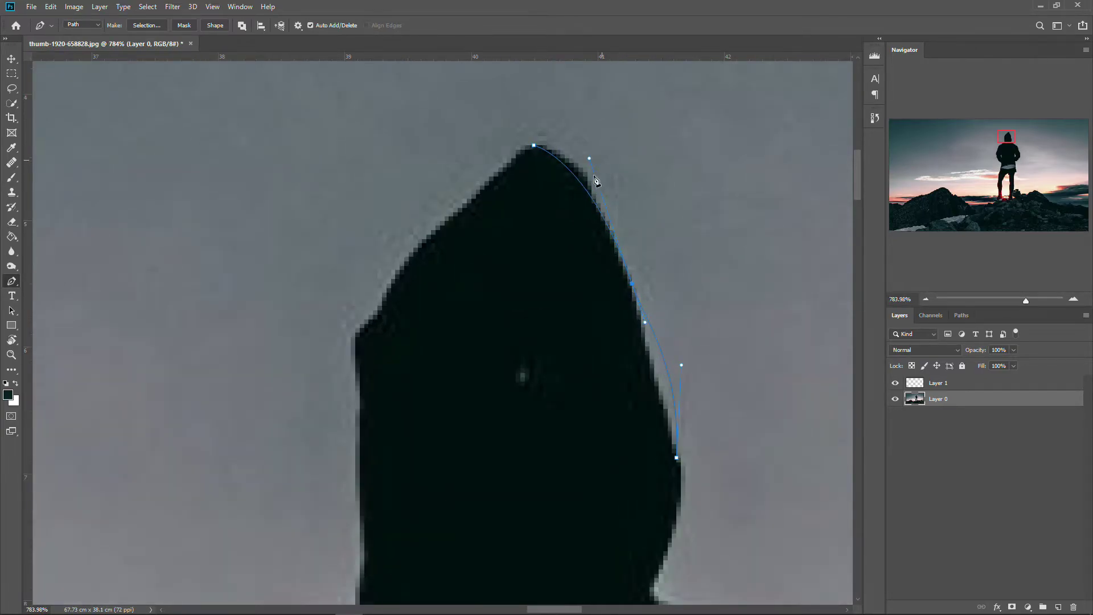
Step: Try converting the midway anchor by removing its handle towards the hood's tip, and undo the change
alt+click(632, 284)
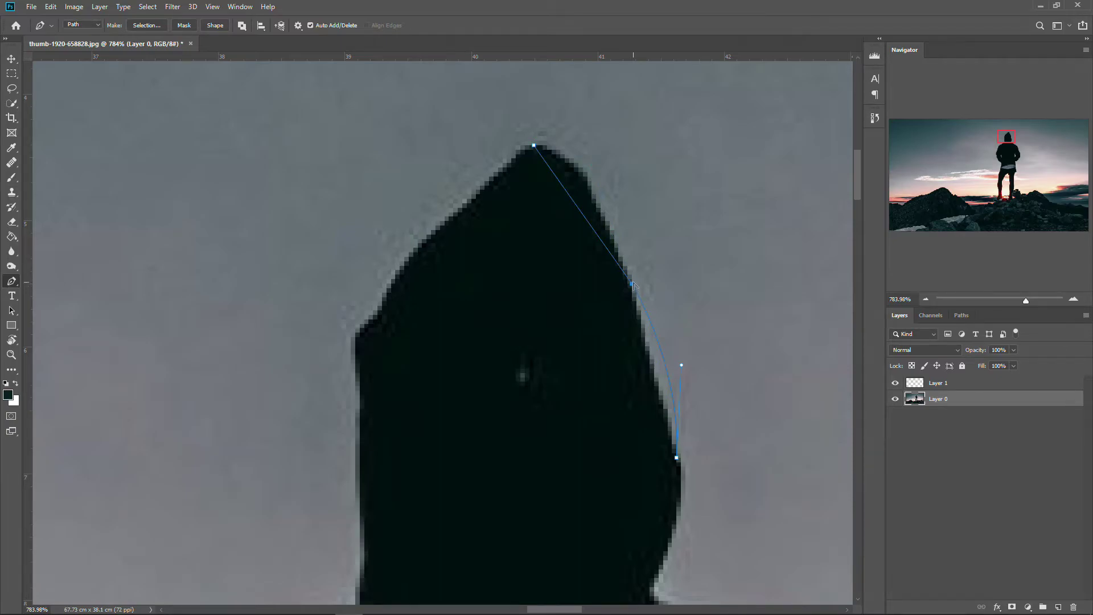
key(ctrl+z)
scroll(632, 293, down, 6)
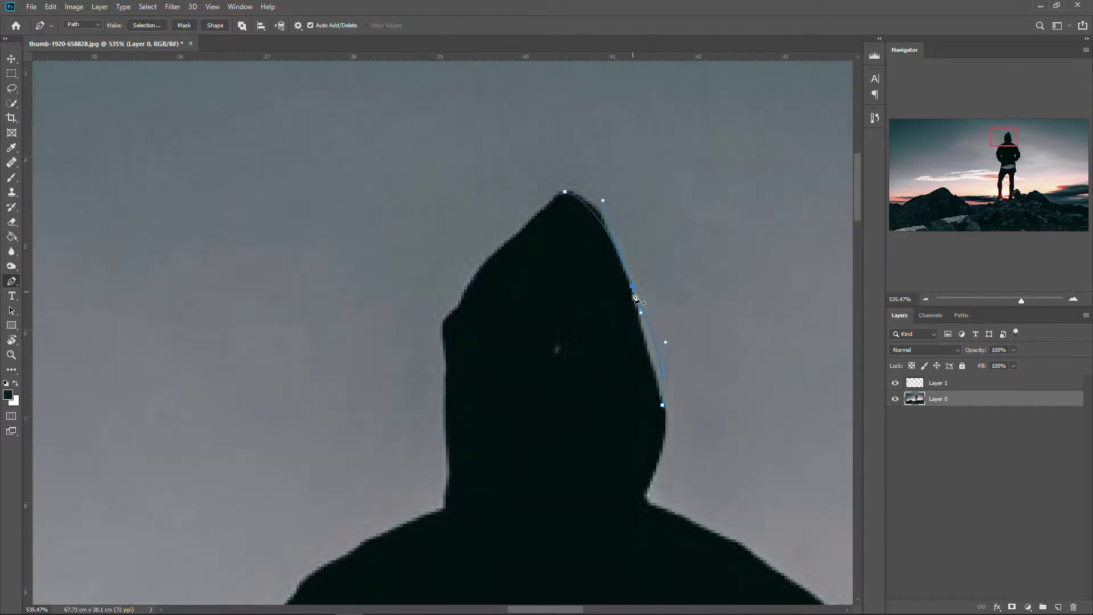
Step: Switch to the Move tool and undo the Pen path edits on the hood until the path is gone
click(12, 59)
key(ctrl+z)
key(ctrl+z)
key(ctrl+z)
key(ctrl+z)
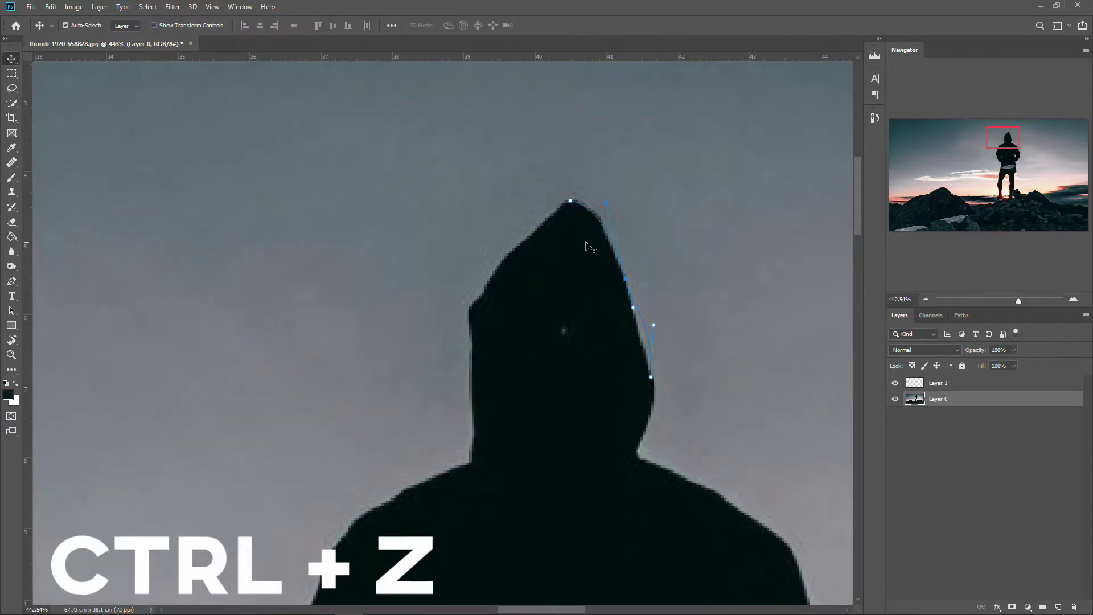
scroll(538, 236, down, 3)
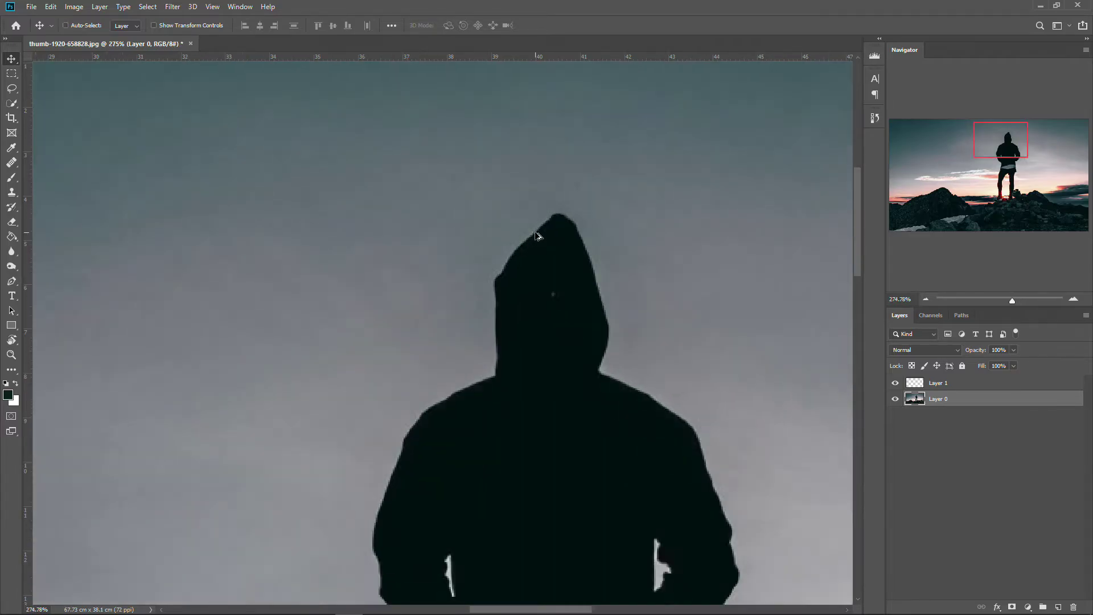
scroll(539, 236, down, 8)
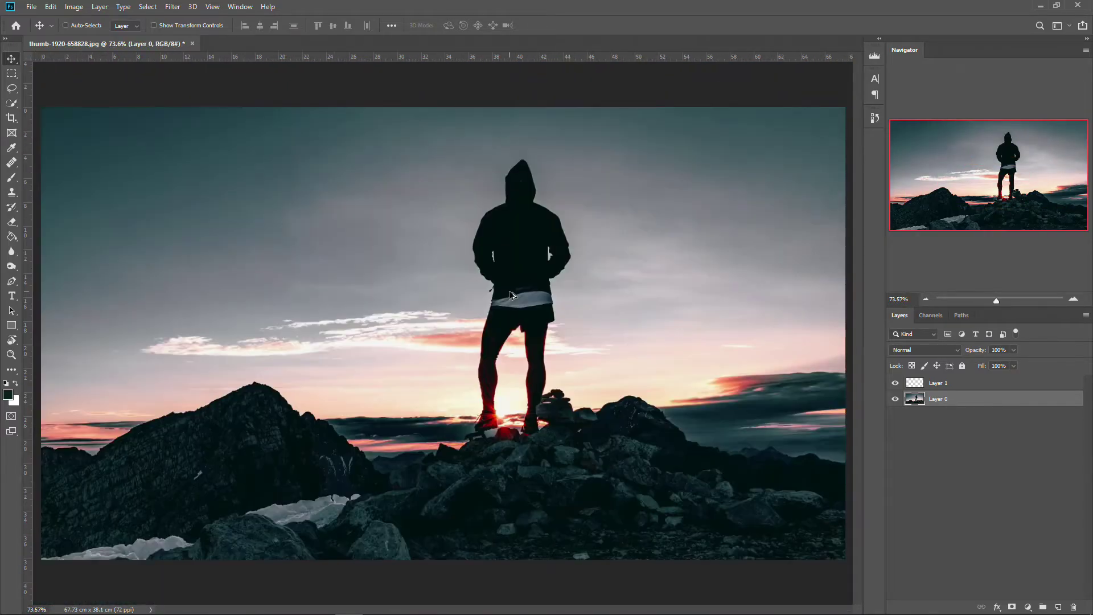
Step: Activate the Healing Brush, target Layer 0, and switch to the Spot Healing Brush in Content-Aware mode
key(p)
click(994, 464)
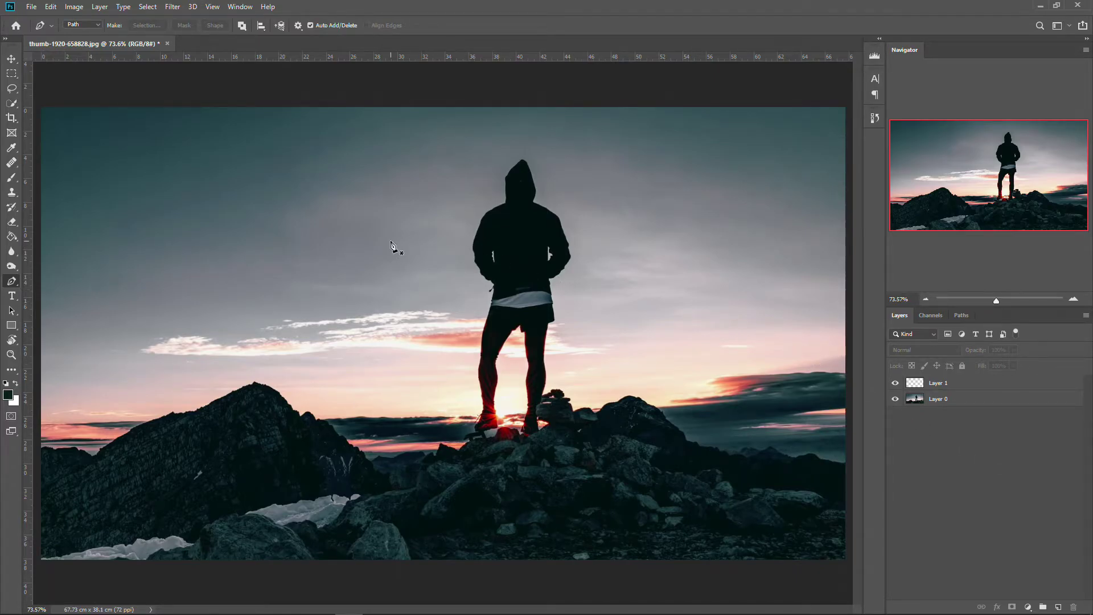
key(j)
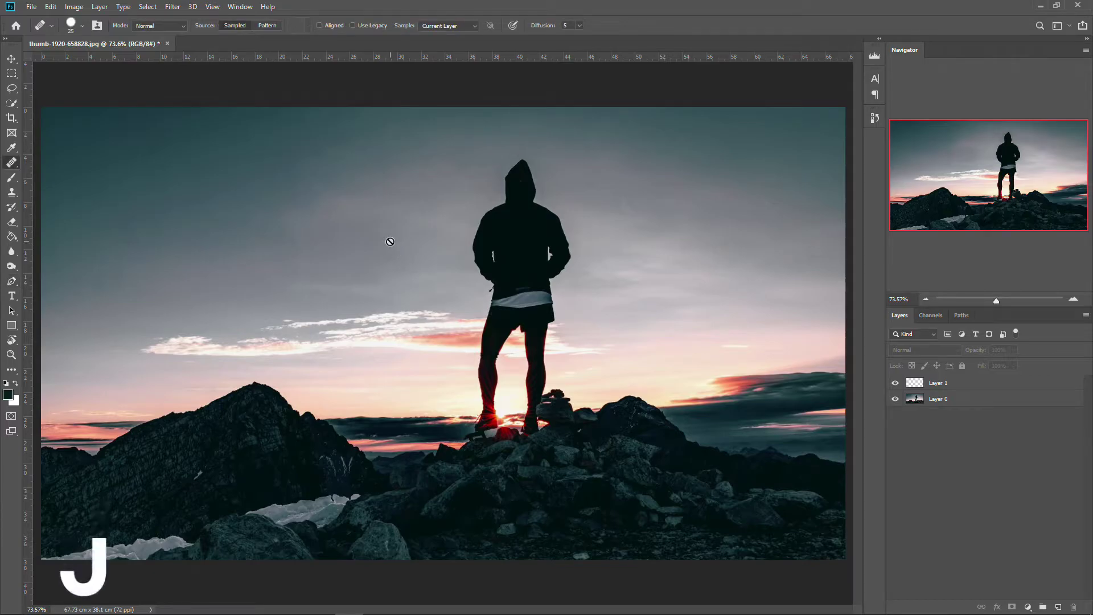
click(948, 405)
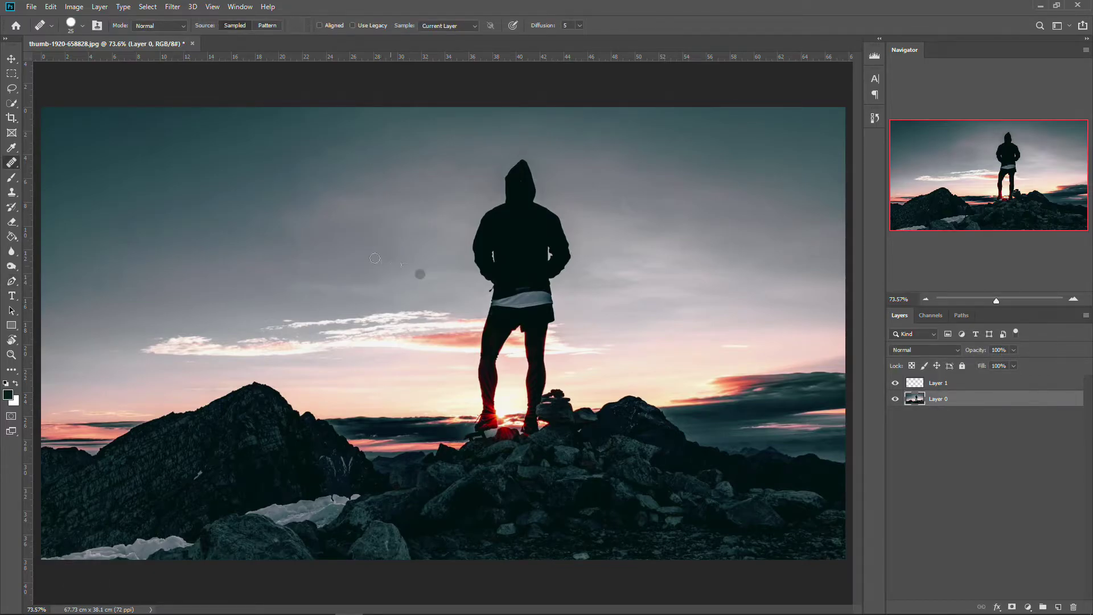
scroll(371, 233, up, 1)
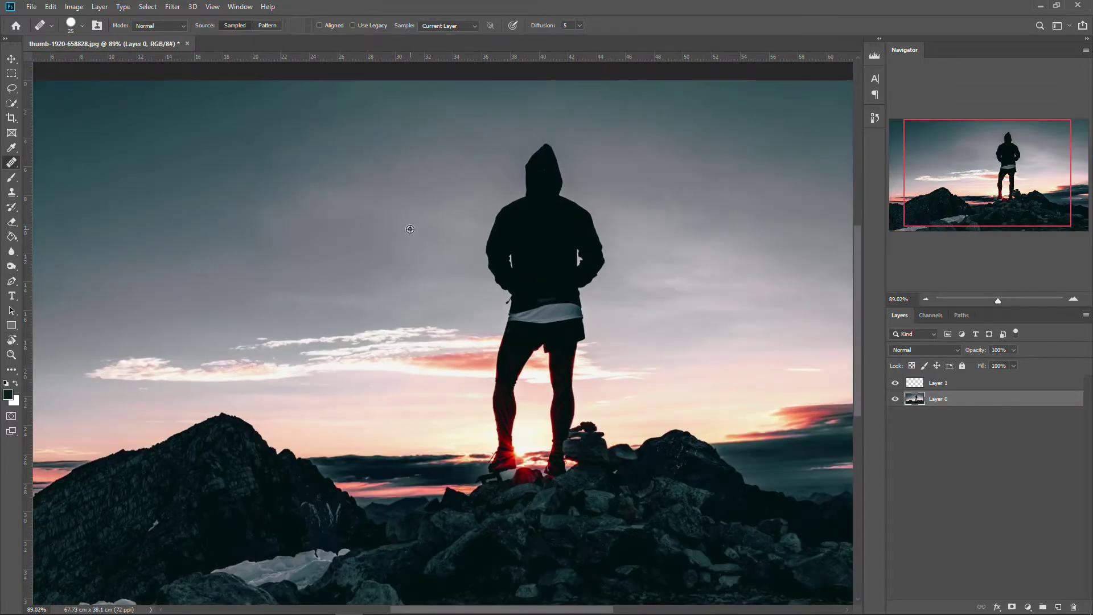
key(shift+j)
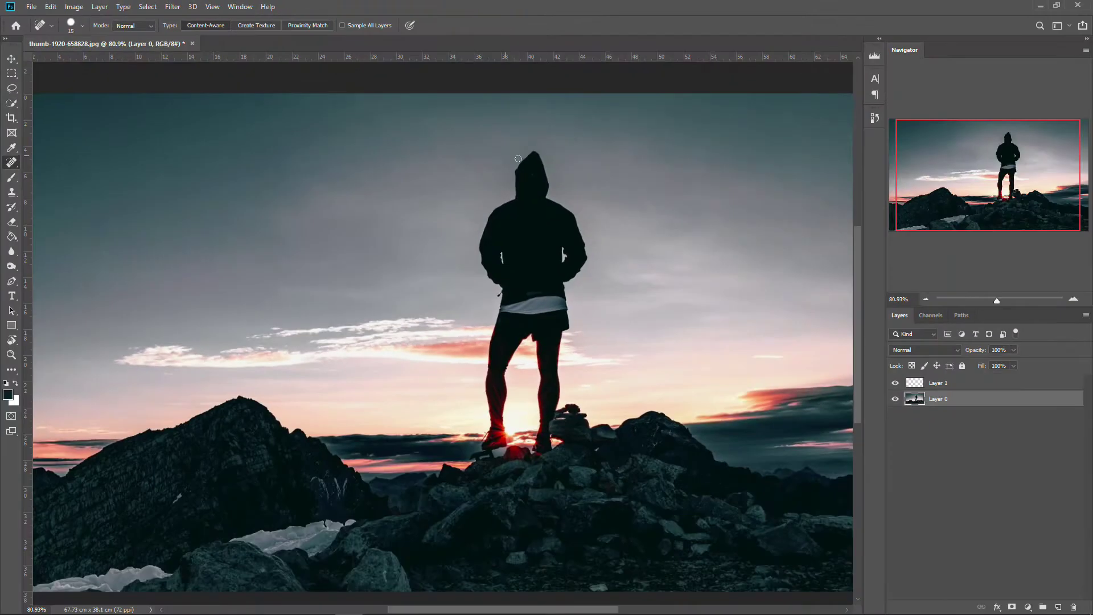
Step: Paint over the top of the hood with repeated Content-Aware Spot Healing Brush strokes, varying the brush size between strokes
scroll(520, 159, up, 5)
mouse_move(473, 170)
mouse_down()
mouse_move(605, 180)
mouse_move(512, 202)
mouse_move(508, 159)
mouse_move(587, 154)
mouse_move(601, 171)
mouse_up()
key(bracketright)
key(bracketright)
key(bracketright)
key(bracketright)
key(bracketright)
key(bracketright)
key(bracketright)
drag(516, 183, 610, 190)
drag(484, 191, 617, 191)
key(bracketleft)
key(bracketleft)
drag(495, 198, 671, 197)
drag(510, 201, 631, 191)
drag(491, 197, 664, 195)
key(bracketleft)
scroll(588, 175, down, 10)
scroll(513, 222, up, 3)
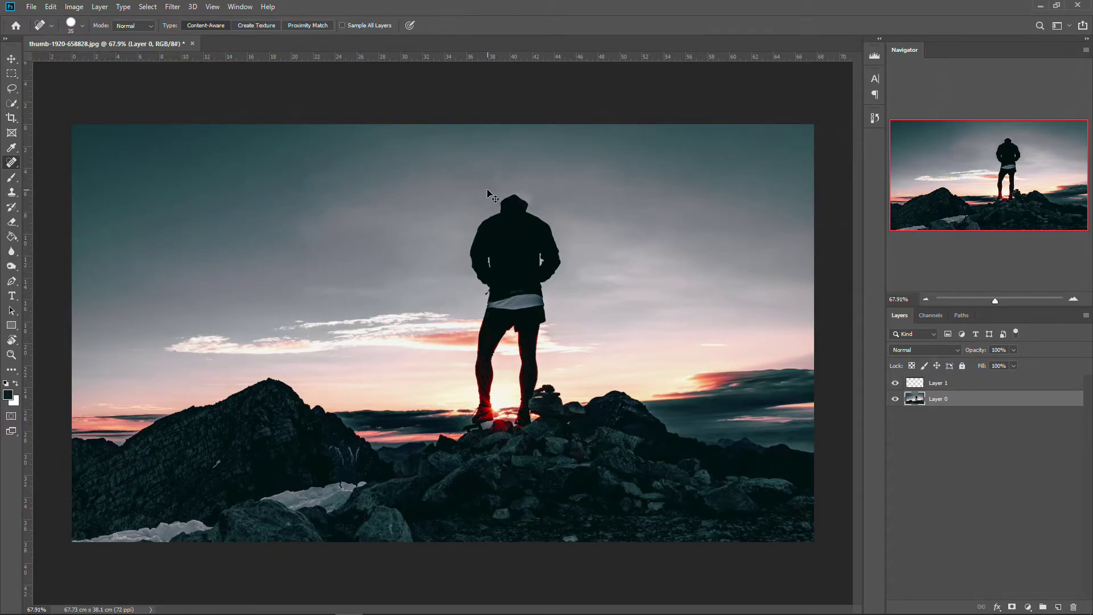
Step: Undo the healing strokes on the hood and switch to the Healing Brush with a sampled source
key(ctrl+z)
key(ctrl+d)
scroll(481, 224, up, 2)
scroll(479, 224, down, 1)
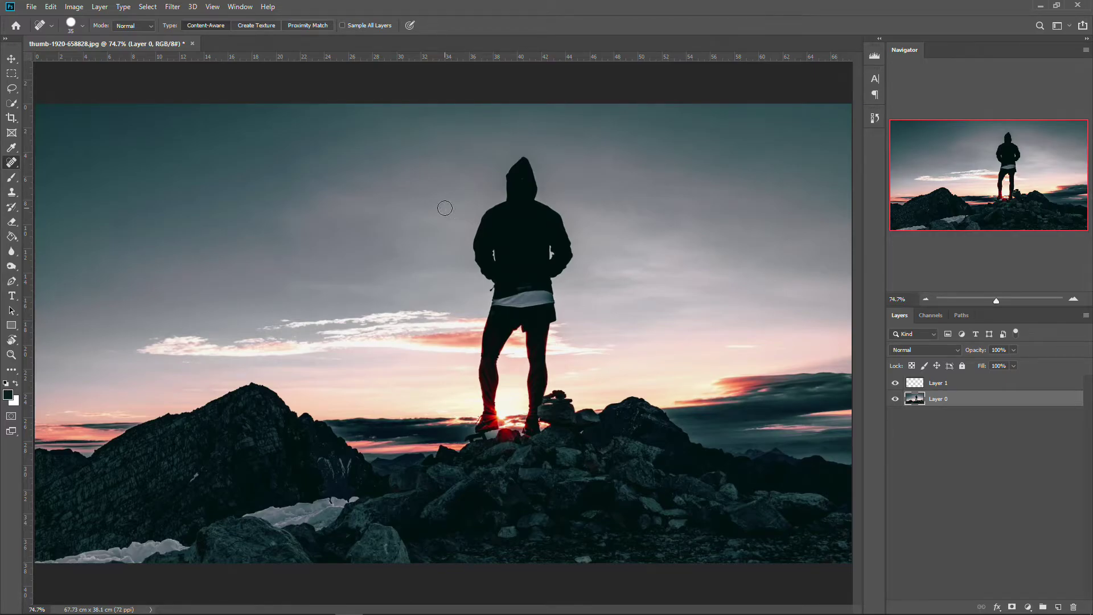
key(shift+j)
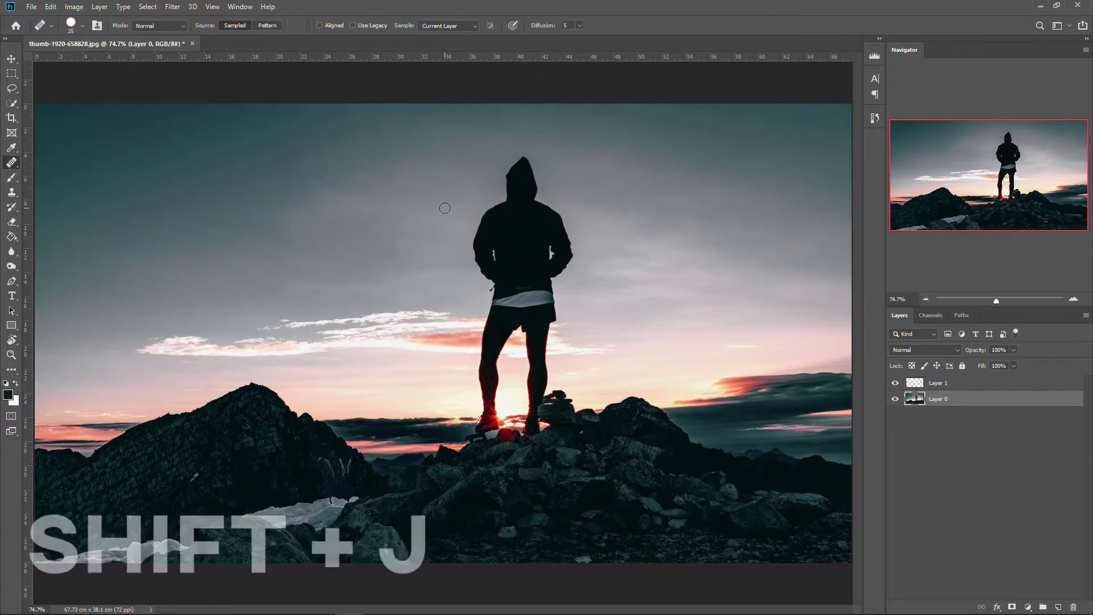
Step: Sample the open sky with the Healing Brush and paint over the figure's hood on Layer 0 with repeated strokes
scroll(485, 170, up, 3)
scroll(485, 170, down, 2)
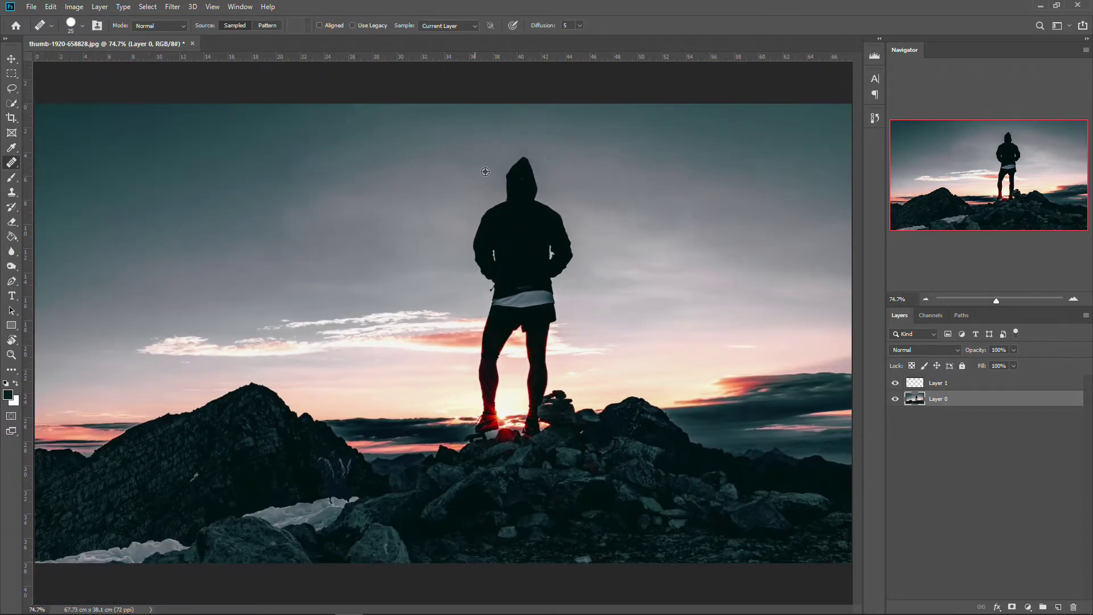
scroll(429, 185, down, 1)
scroll(431, 178, up, 1)
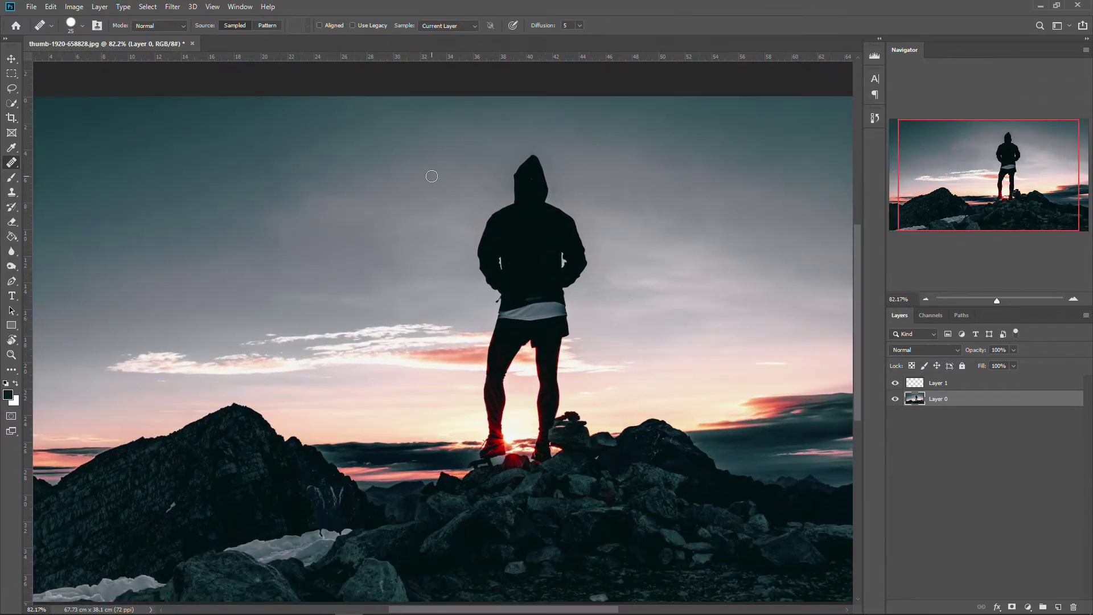
alt+click(295, 177)
mouse_move(540, 161)
mouse_down()
mouse_move(519, 175)
mouse_move(555, 179)
mouse_move(518, 189)
mouse_move(564, 185)
mouse_up()
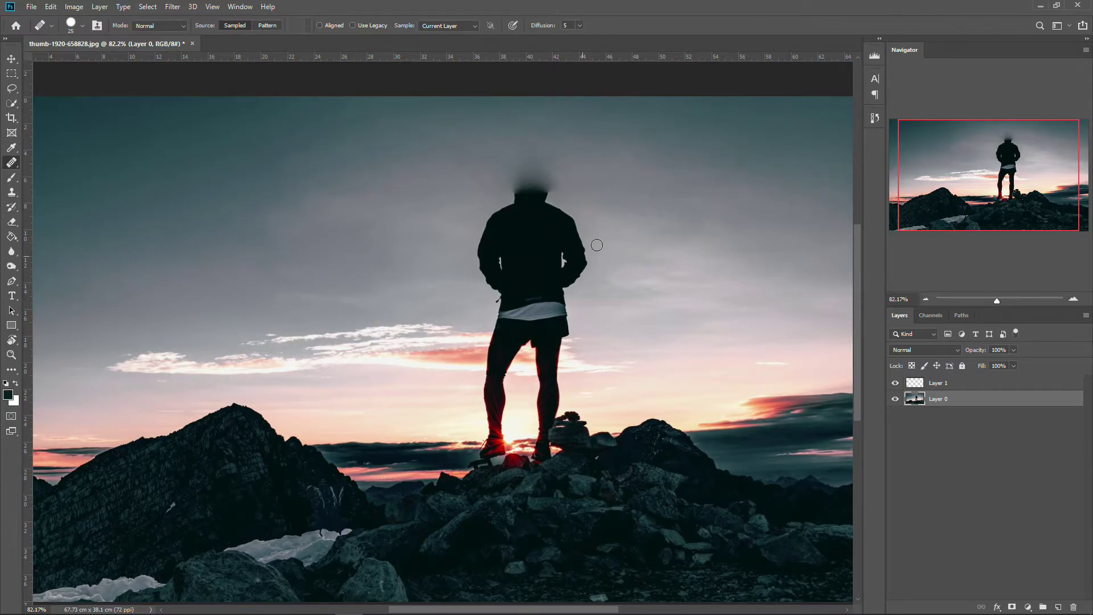
mouse_move(547, 182)
mouse_down()
mouse_move(572, 189)
mouse_move(547, 172)
mouse_move(559, 147)
mouse_move(484, 149)
mouse_move(618, 146)
mouse_move(557, 147)
mouse_up()
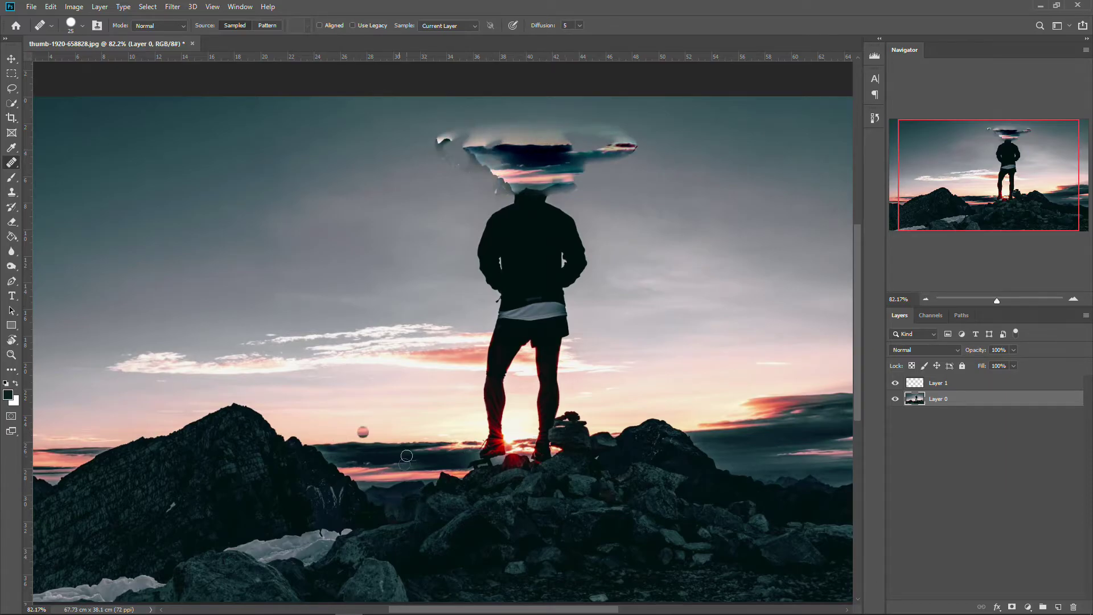
Step: Undo the healing strokes over the hood and sample the dark clouds near the horizon as the new healing source
key(ctrl+z)
key(ctrl+z)
alt+click(374, 465)
click(384, 247)
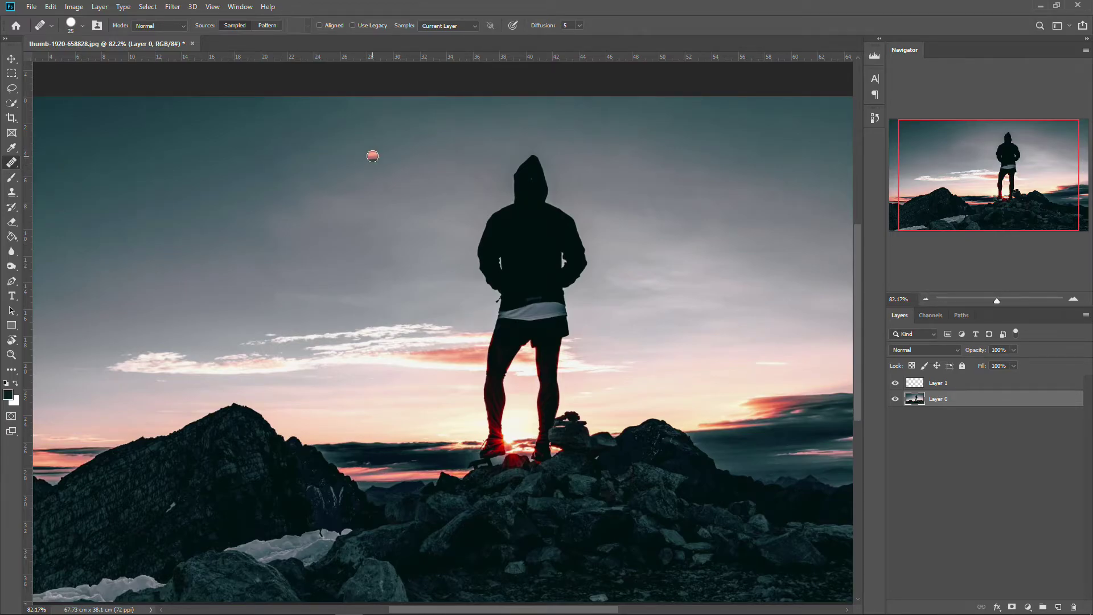
Step: Paint over the figure with the Clone Stamp using sky sampled beside it, and undo the cloned stroke
key(s)
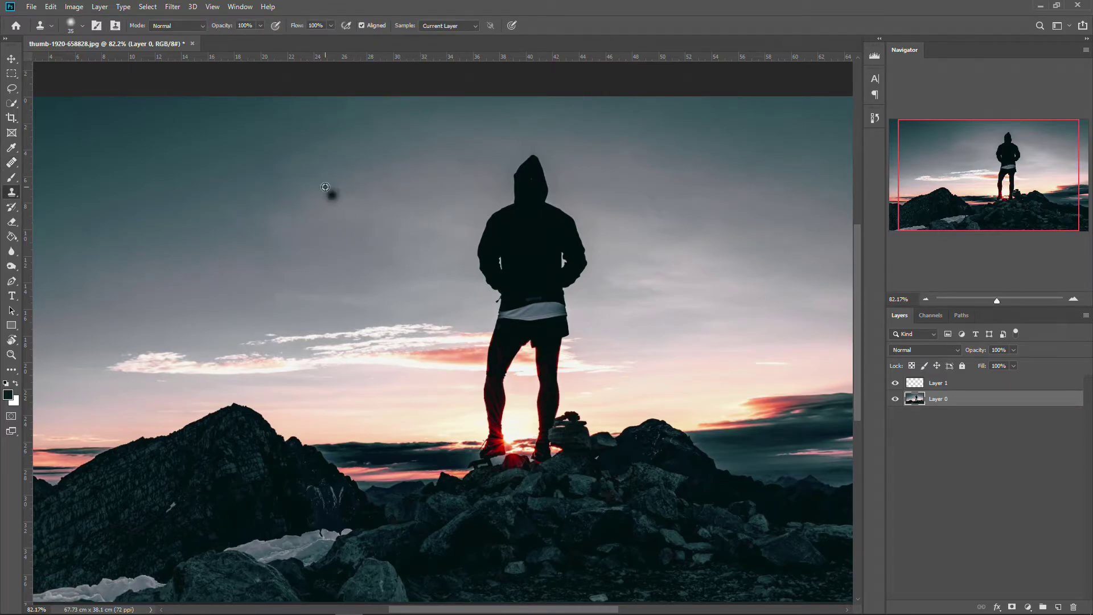
alt+click(264, 193)
mouse_move(513, 165)
mouse_down()
mouse_move(541, 157)
mouse_move(514, 171)
mouse_move(542, 178)
mouse_move(507, 195)
mouse_move(537, 229)
mouse_move(506, 388)
mouse_move(643, 266)
mouse_up()
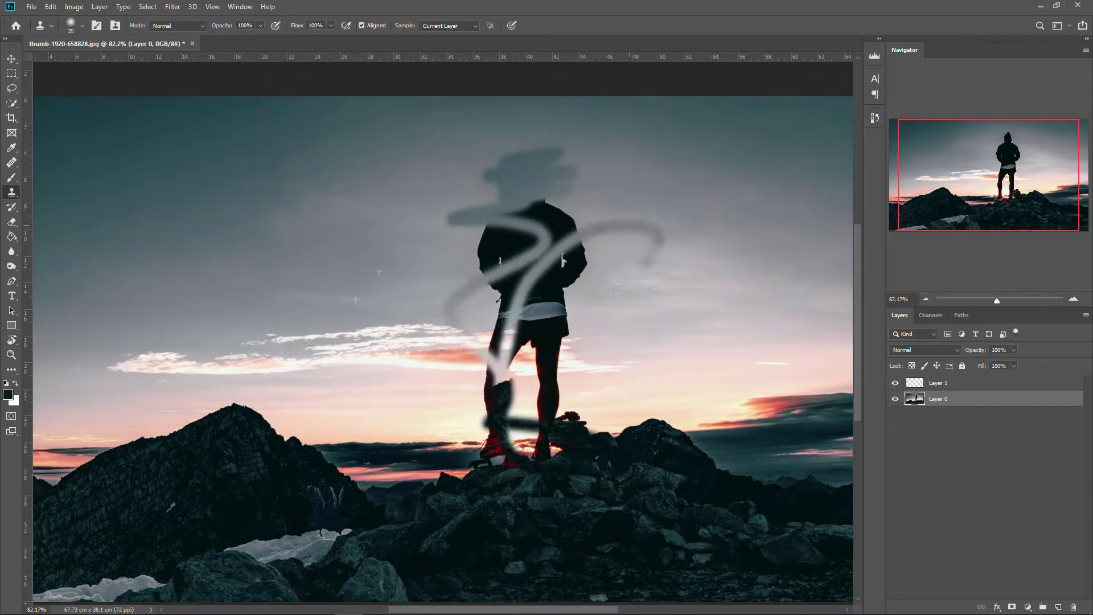
key(ctrl+z)
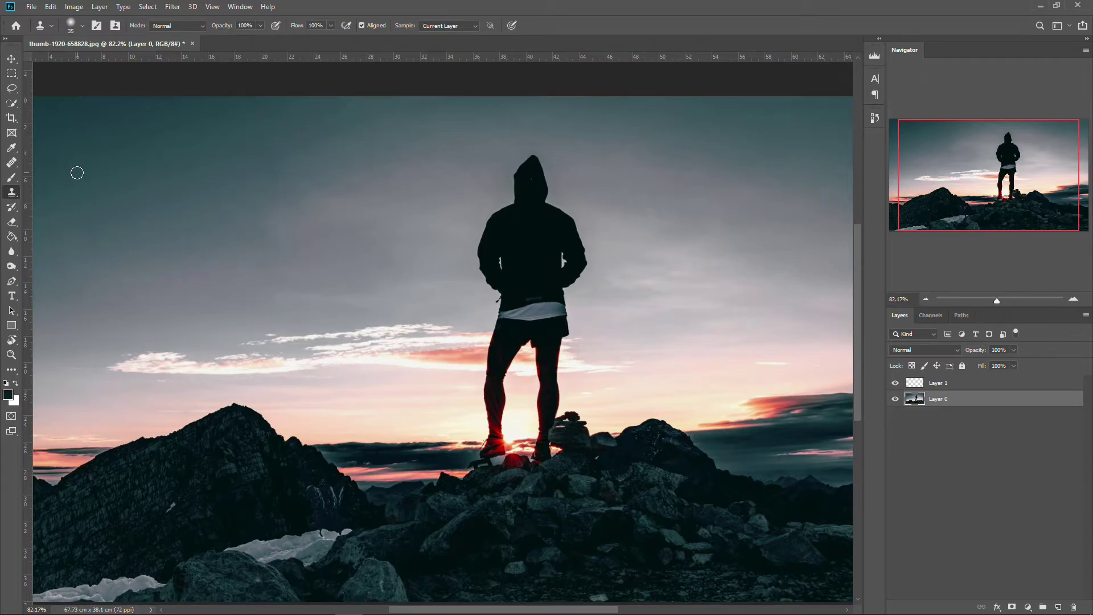
Step: Apply the purple-to-pink linear gradient across Layer 0 twice, at 90% opacity, undoing each application
scroll(77, 172, down, 2)
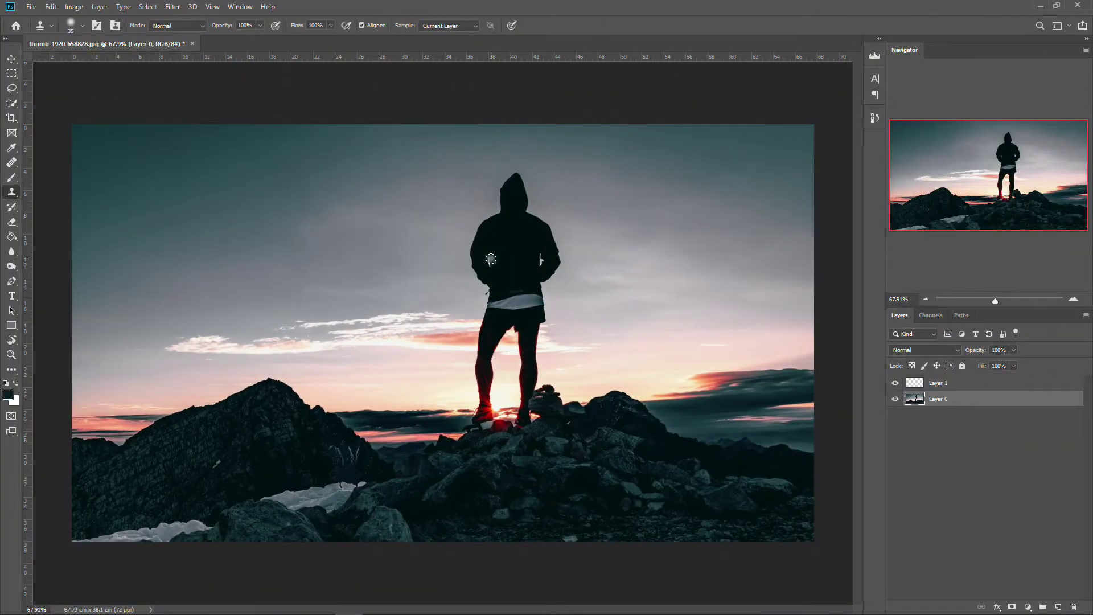
key(g)
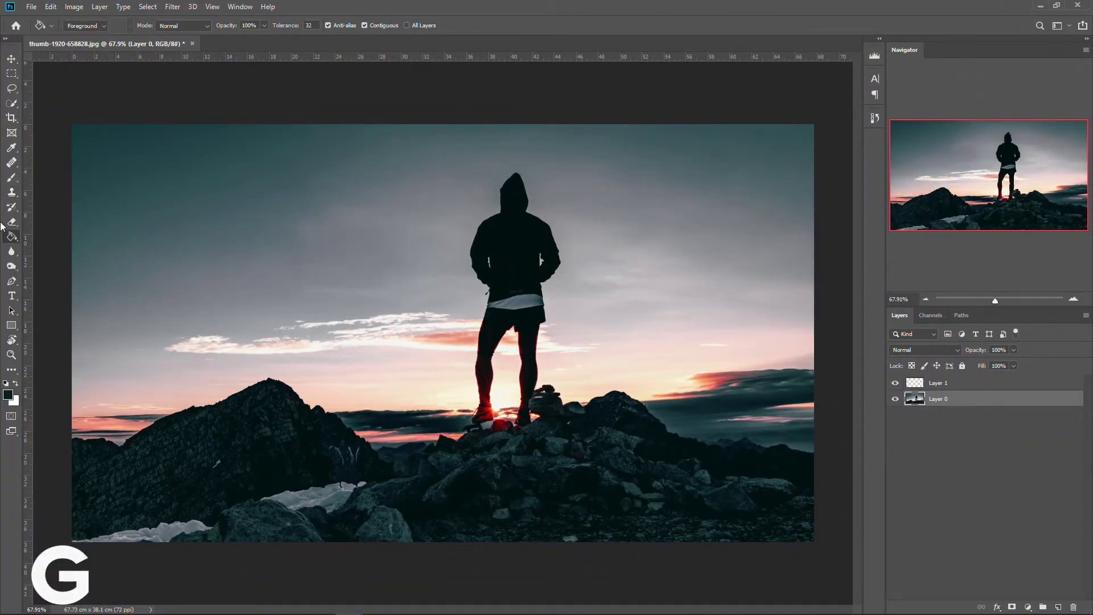
key(shift+g)
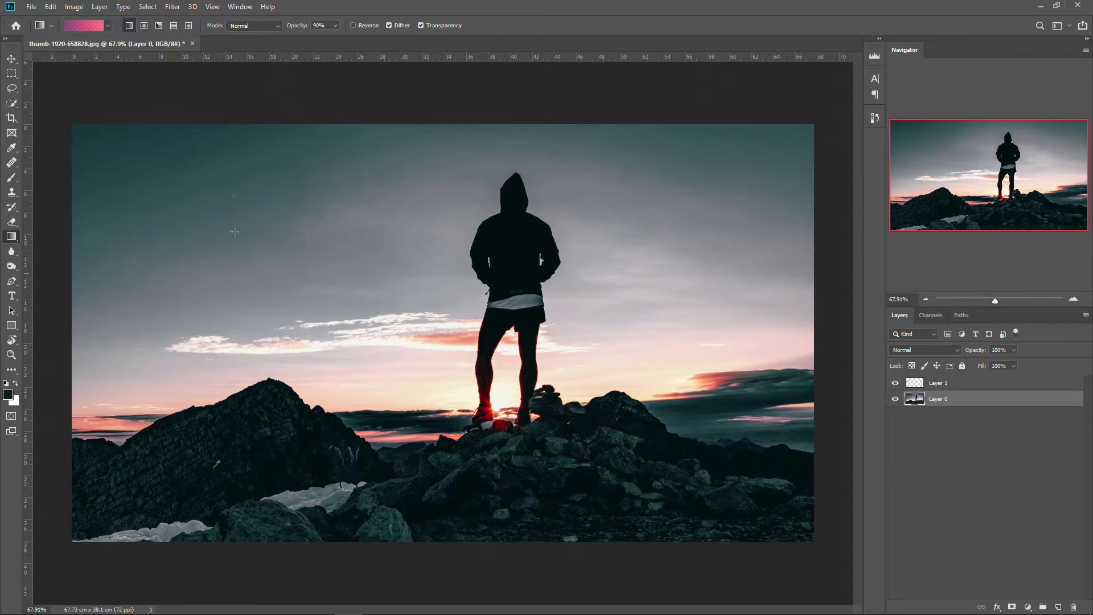
click(107, 24)
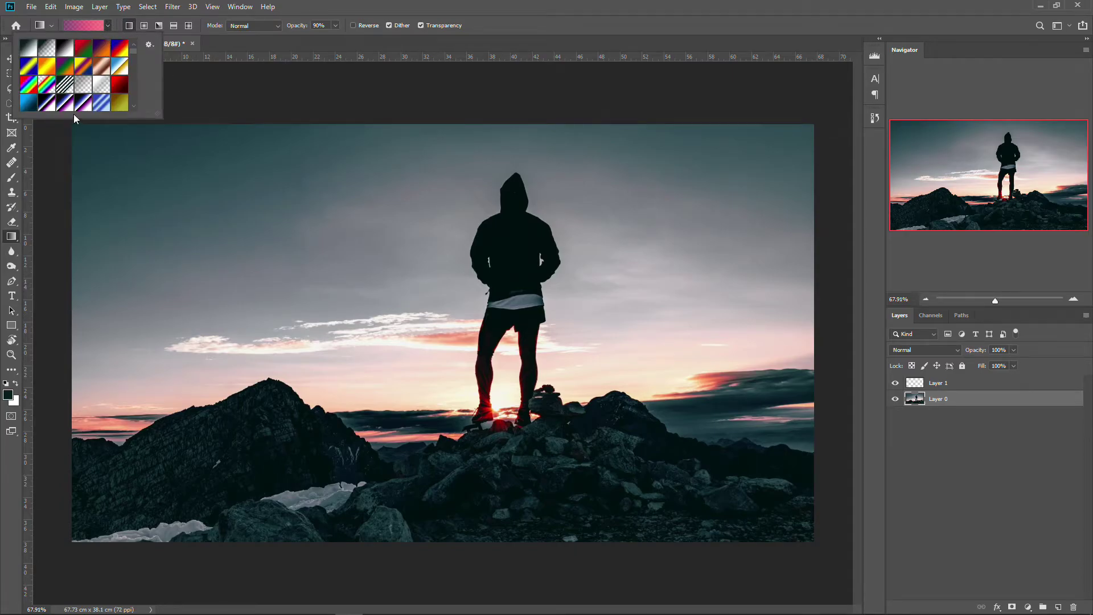
click(286, 44)
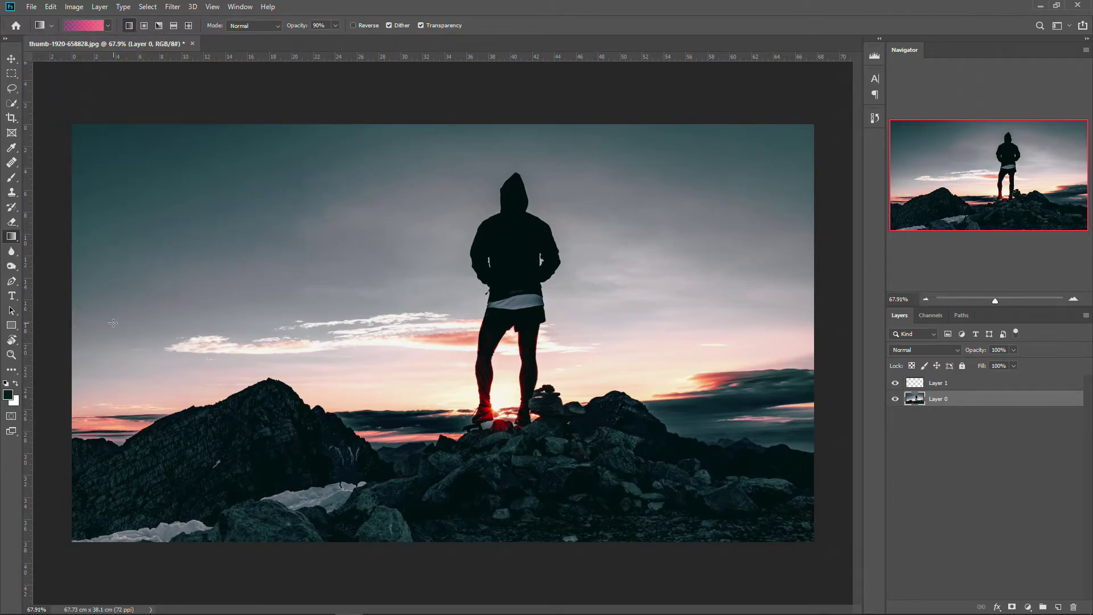
drag(290, 312, 780, 323)
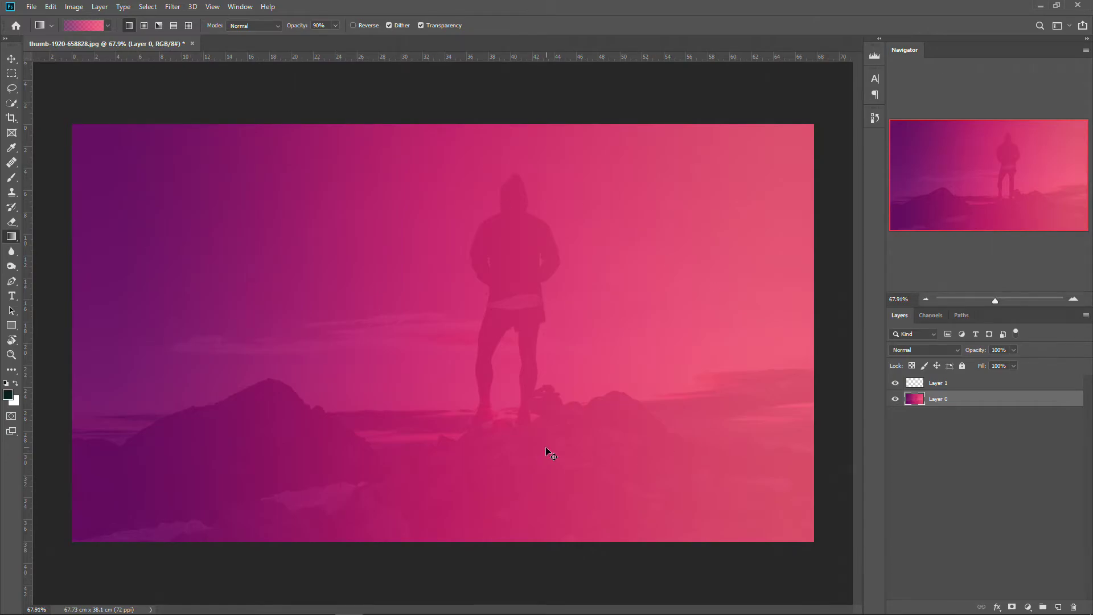
key(ctrl+z)
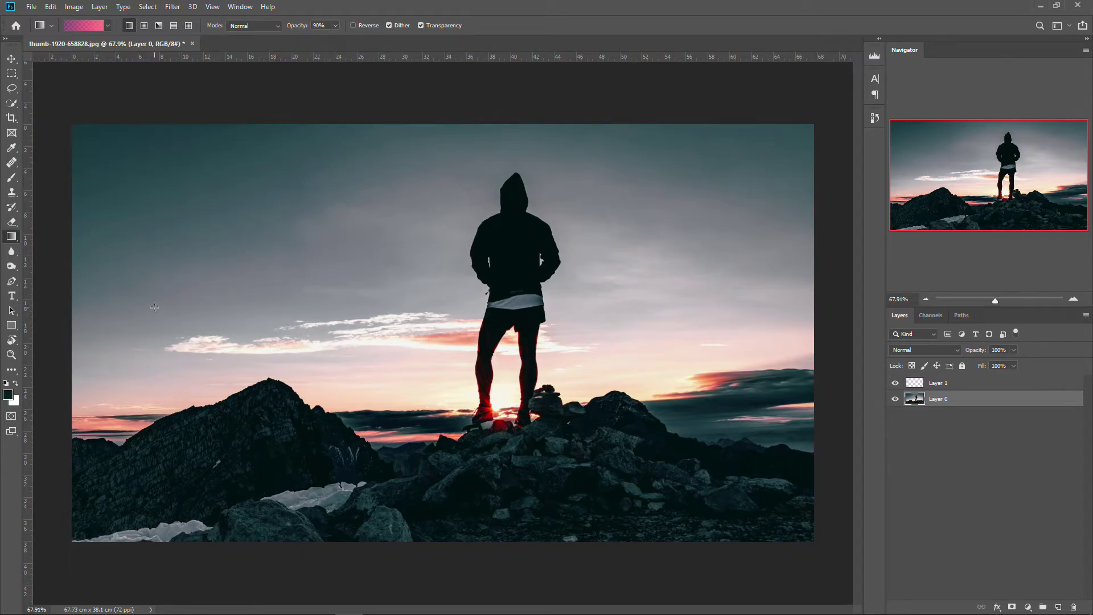
drag(151, 302, 759, 193)
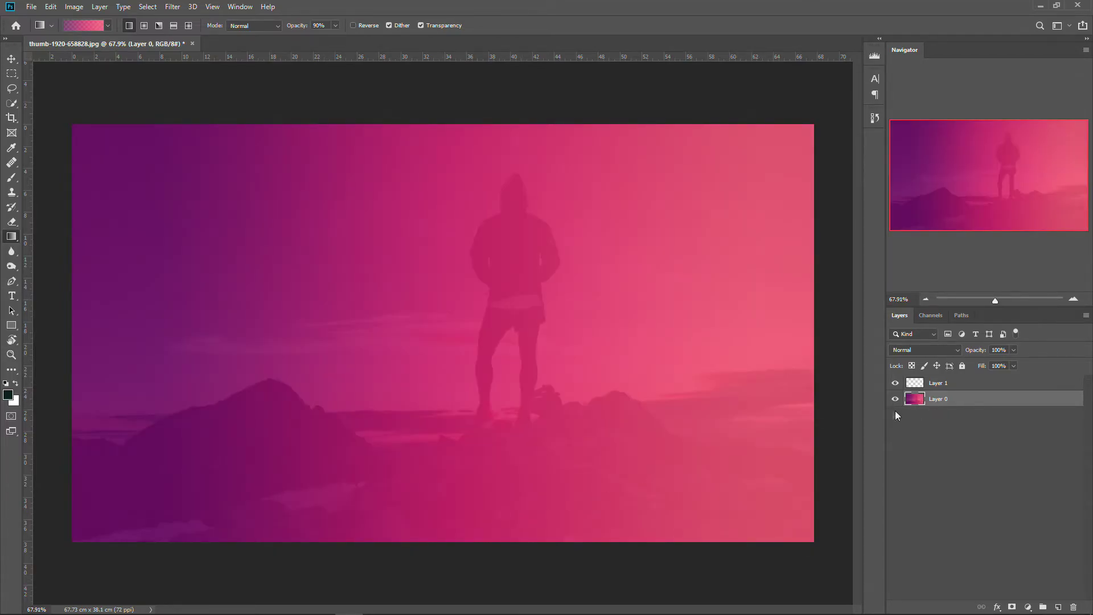
key(ctrl+z)
Step: Apply the purple-to-pink gradient across Layer 1, lower the layer's opacity to 29%, and undo both changes
click(937, 385)
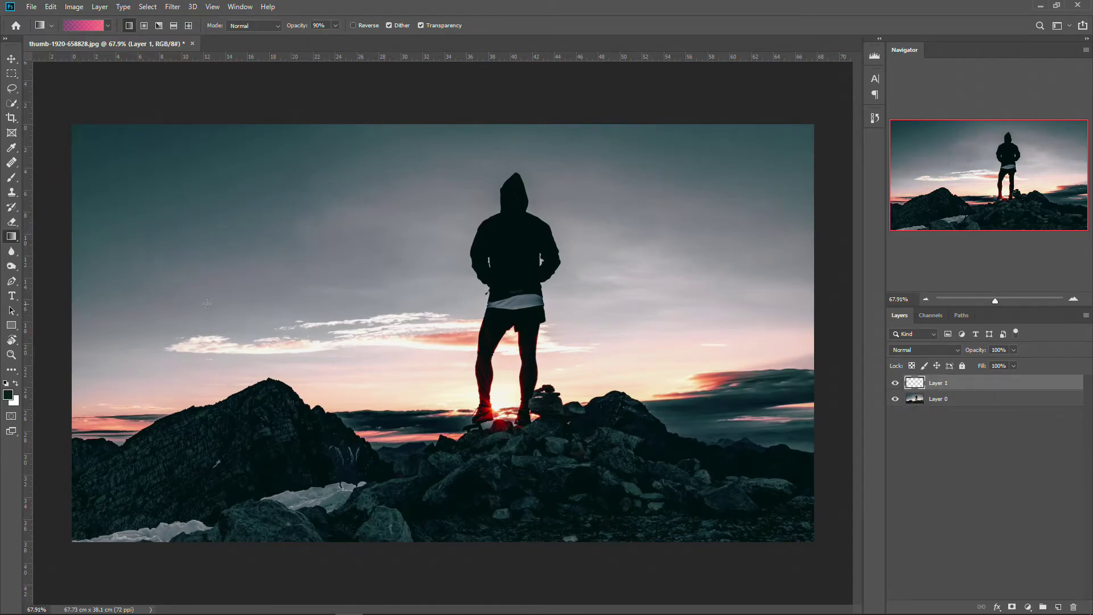
drag(112, 320, 788, 320)
click(1015, 353)
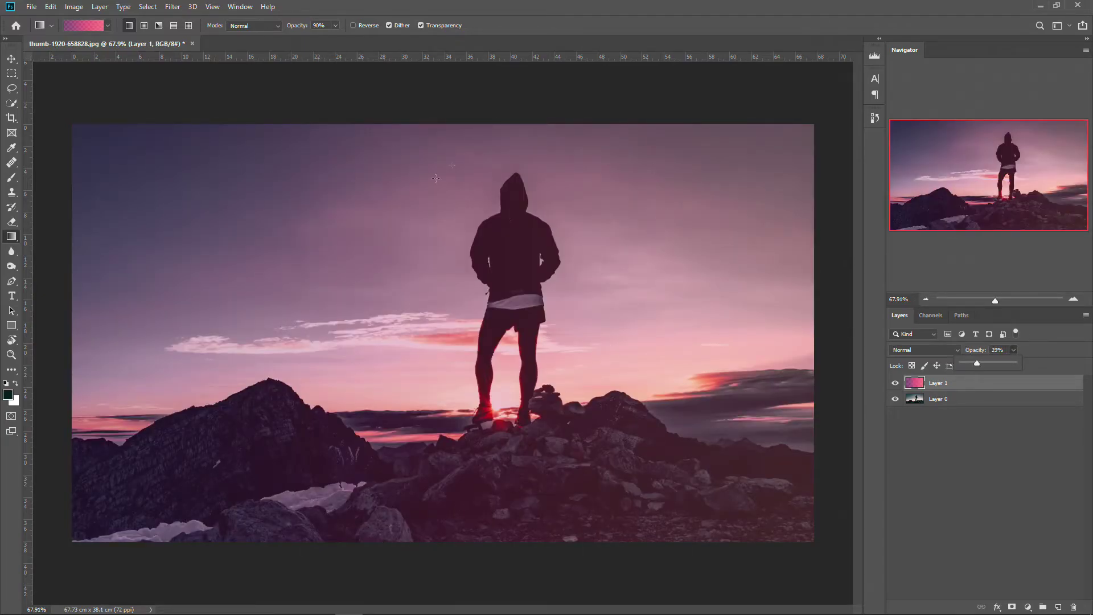
key(ctrl+z)
key(ctrl+z)
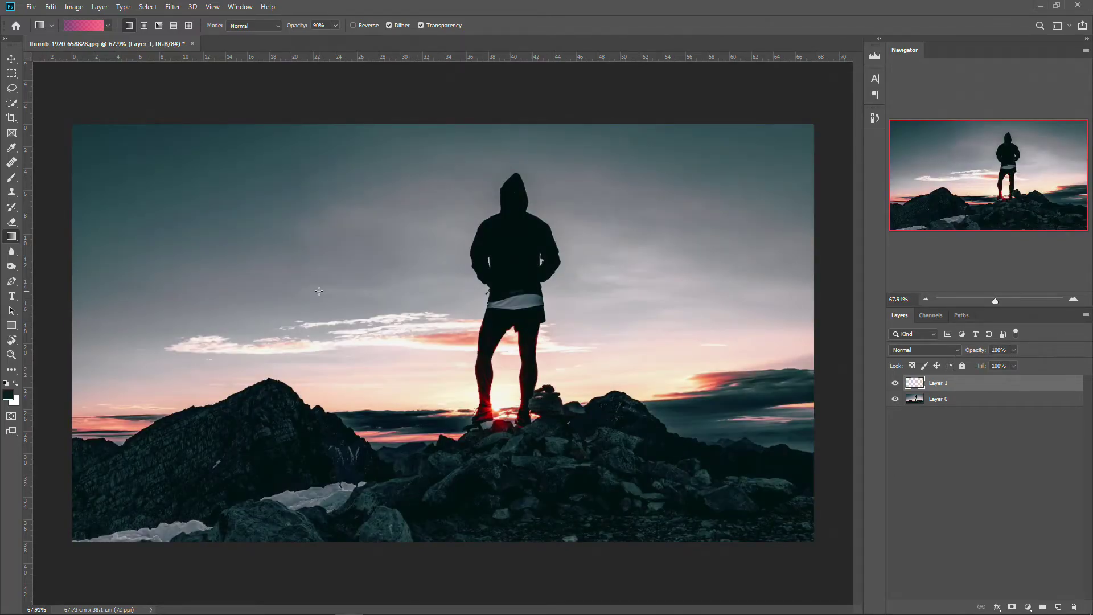
Step: Switch to the Paint Bucket, fill Layer 1 with the dark foreground color, and undo the fill
key(shift+g)
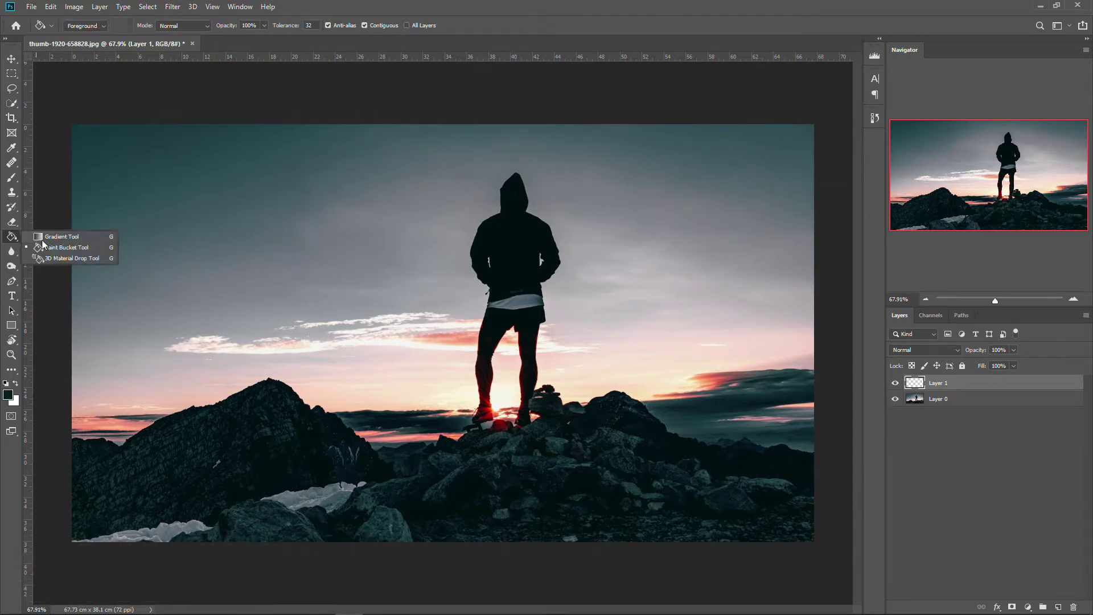
click(310, 246)
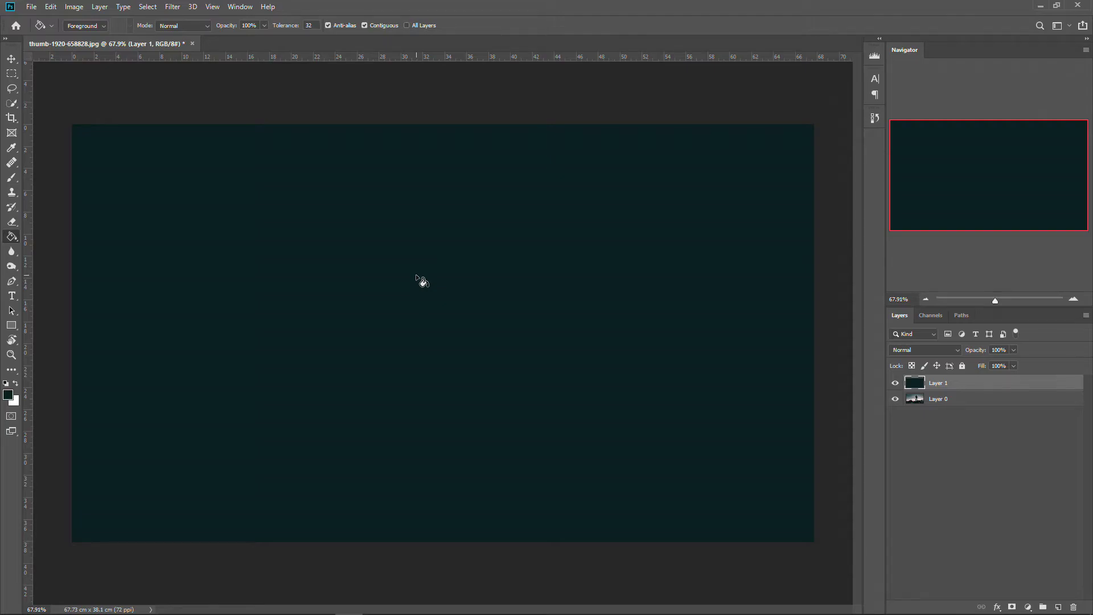
key(ctrl+z)
Step: Set the foreground color to bright blue 00c2ff, fill Layer 1 with it, and undo the fill
click(8, 395)
click(742, 189)
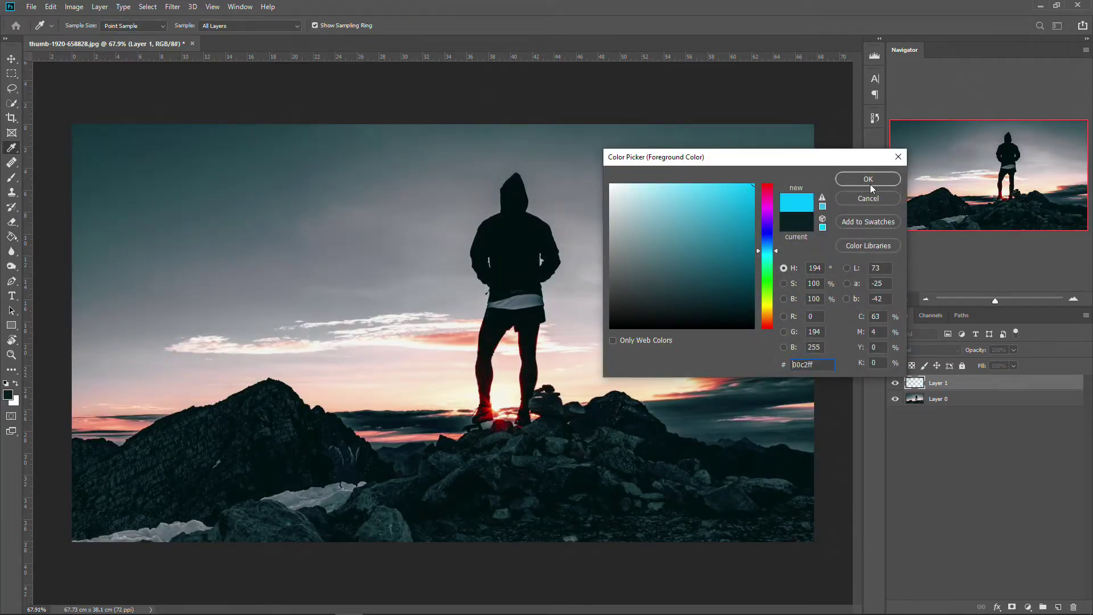
click(870, 182)
click(475, 265)
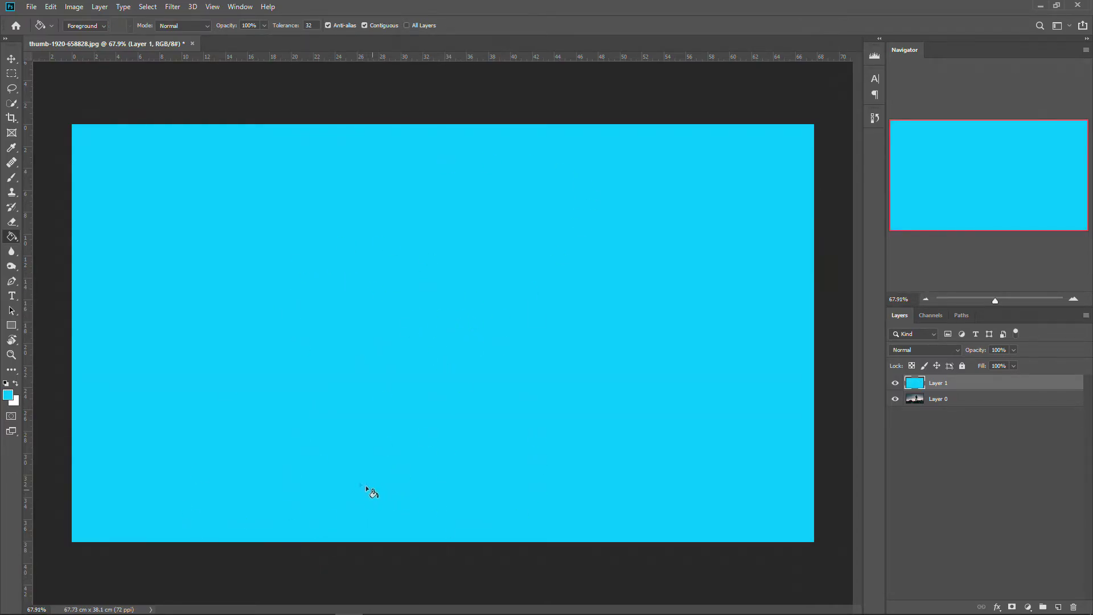
key(ctrl+z)
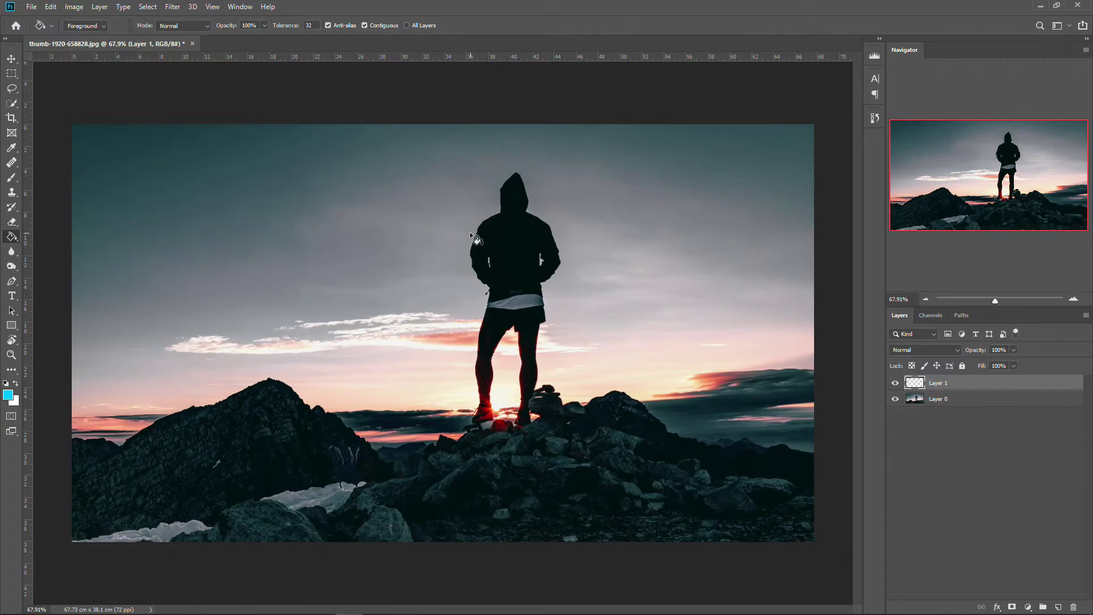
Step: Crop the image around the hooded figure to about 40 × 34 cm with Delete Cropped Pixels enabled
key(c)
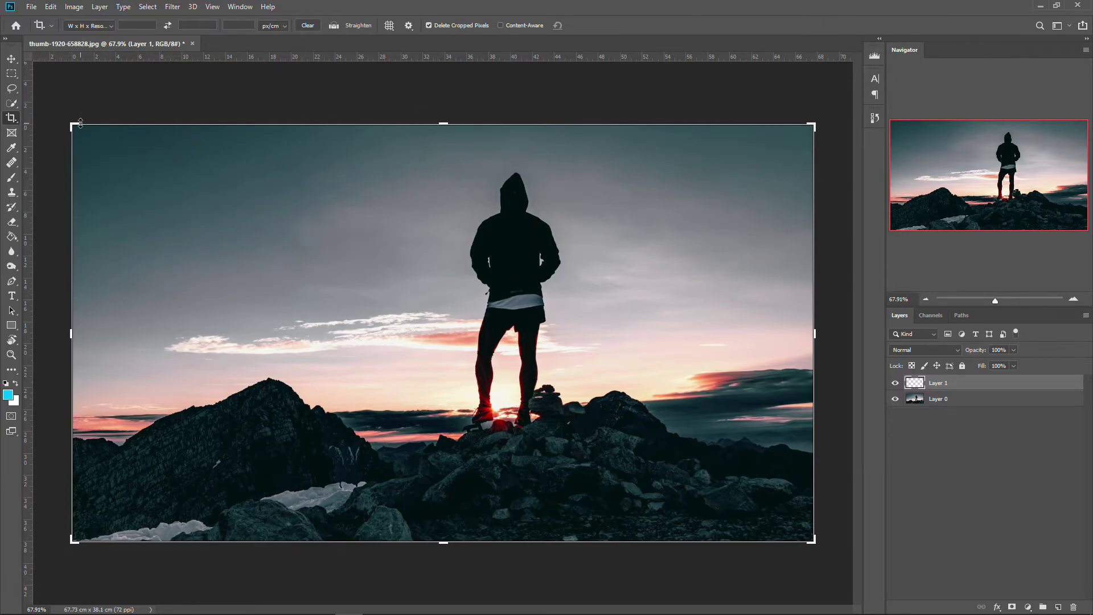
drag(65, 124, 220, 139)
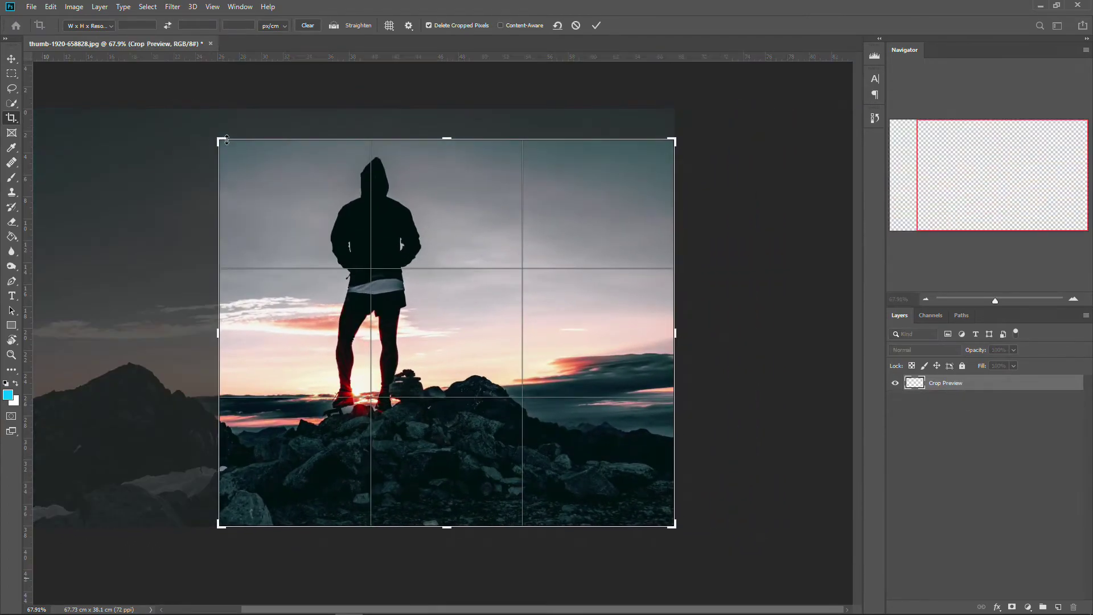
drag(220, 524, 193, 495)
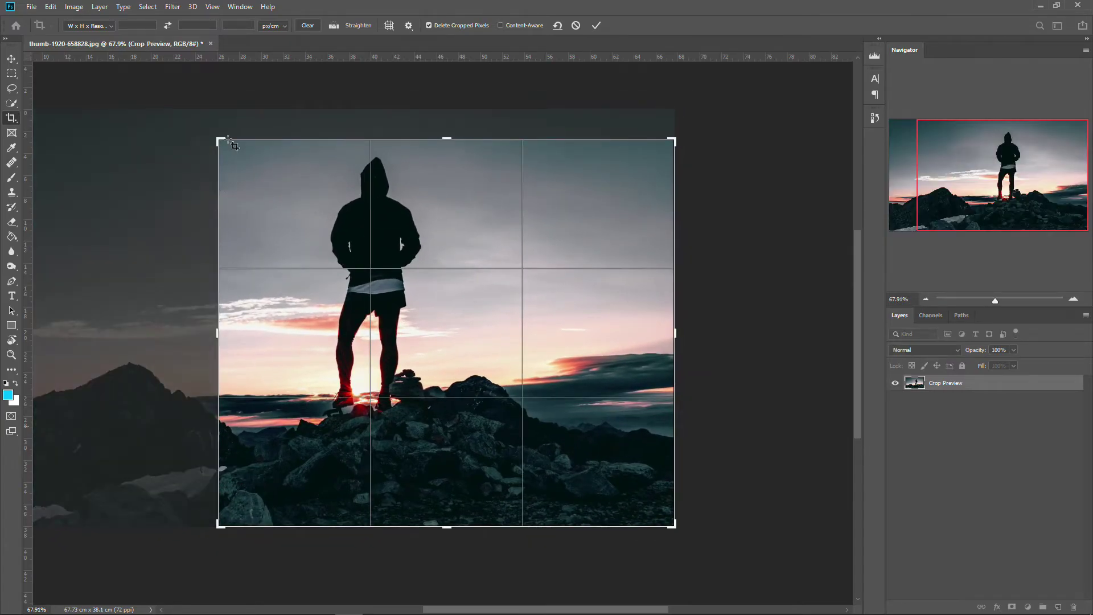
mouse_move(217, 332)
mouse_down()
mouse_move(196, 306)
mouse_move(302, 246)
mouse_move(296, 254)
mouse_up()
key(ctrl+z)
drag(215, 139, 168, 199)
drag(504, 251, 539, 279)
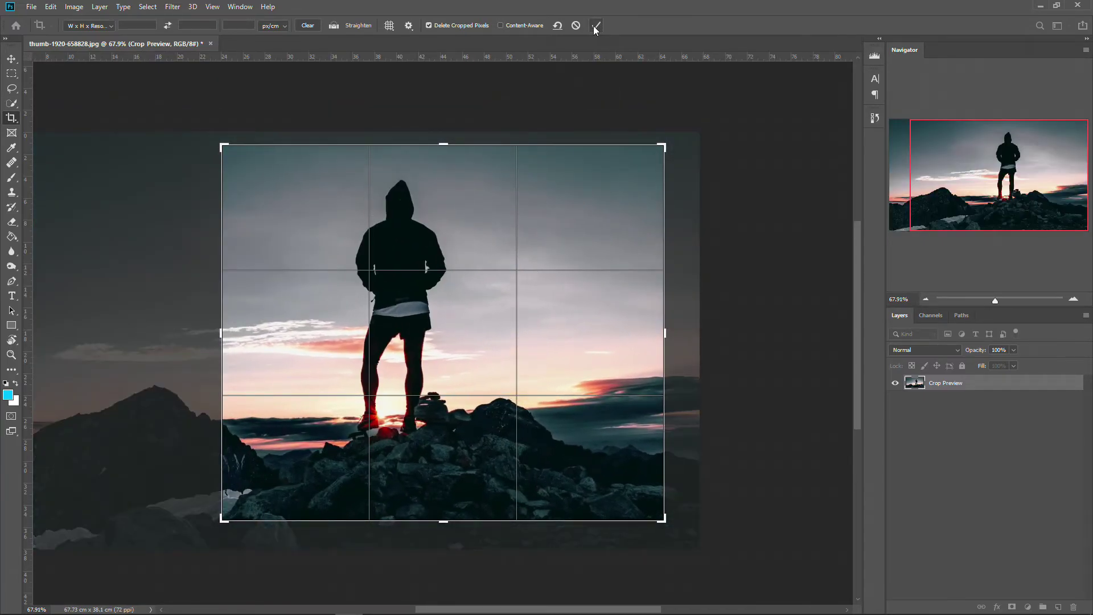
click(596, 25)
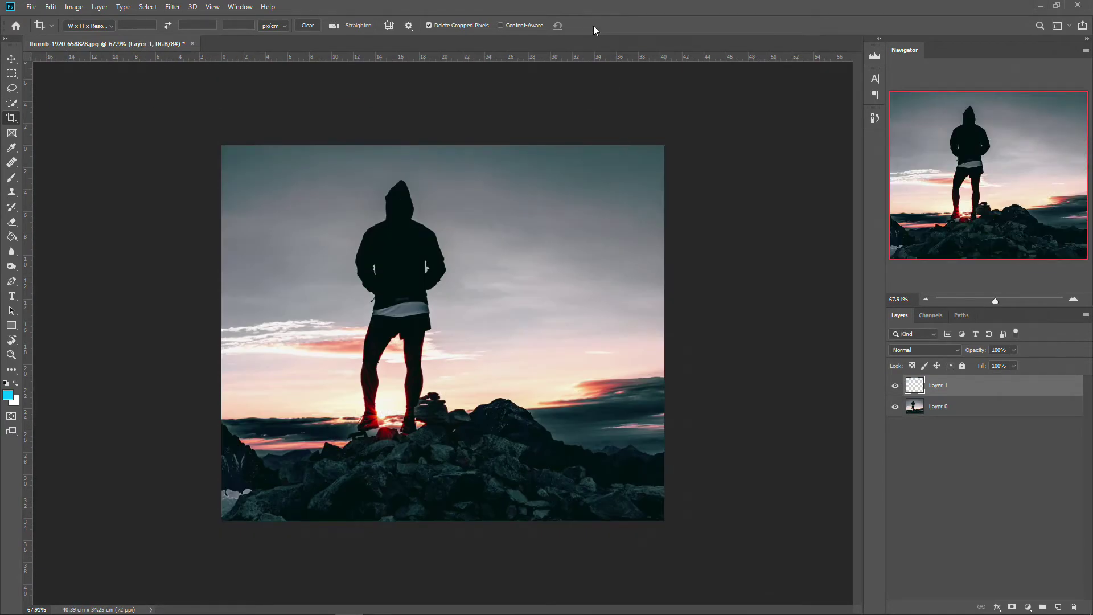
Step: Undo the crop to bring back the full image
scroll(356, 244, up, 3)
scroll(356, 243, down, 2)
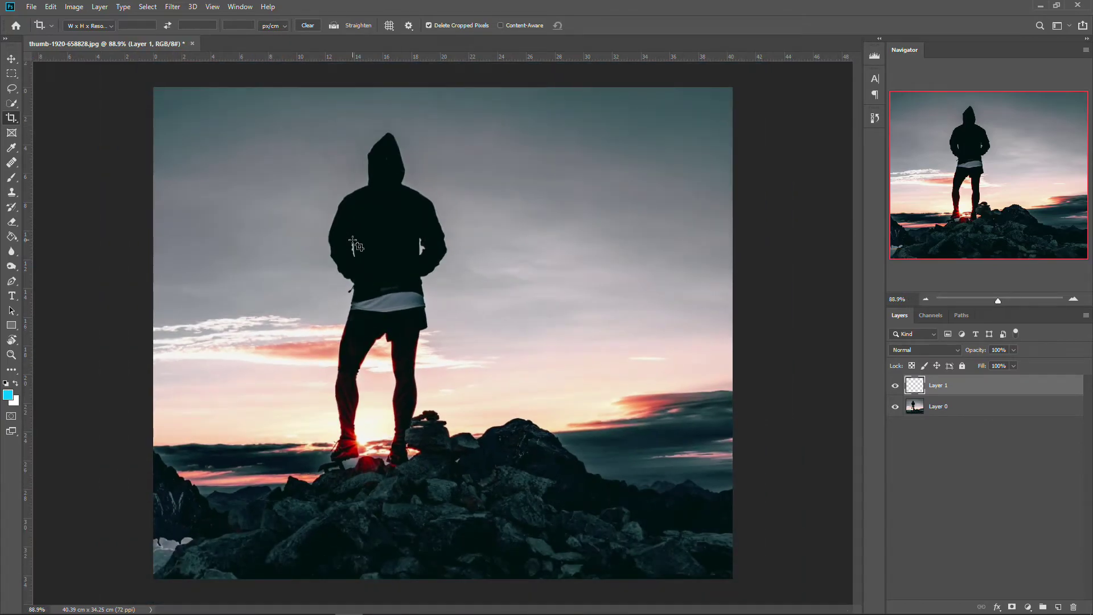
key(ctrl+z)
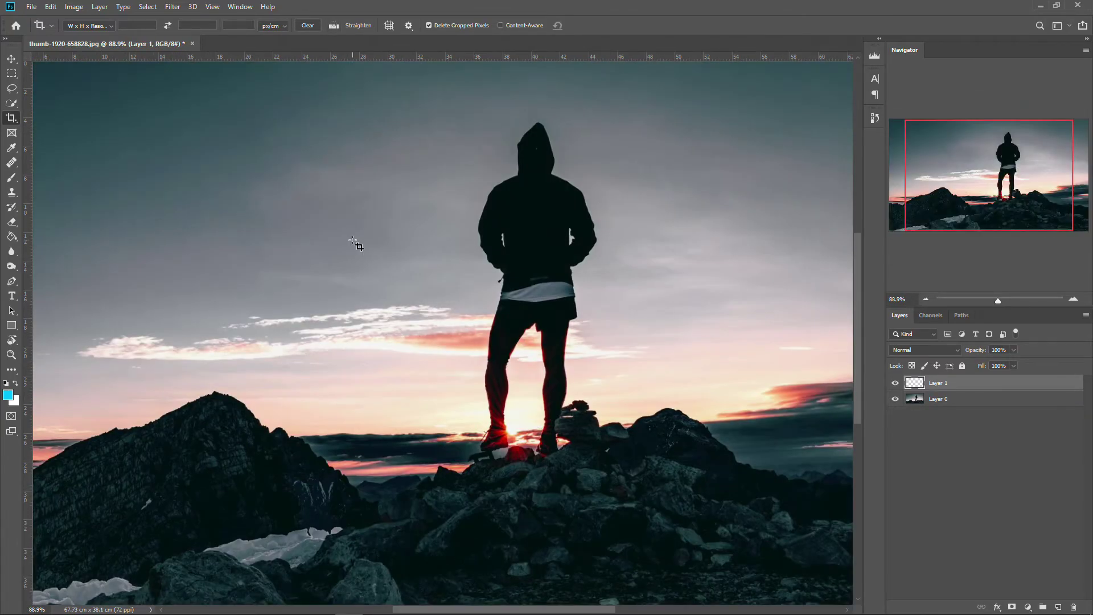
Step: Disable Delete Cropped Pixels and crop the image around the figure to about 44 × 32 cm
scroll(354, 242, down, 5)
scroll(354, 242, up, 2)
scroll(397, 252, up, 1)
scroll(397, 252, down, 1)
scroll(397, 252, up, 1)
scroll(404, 239, down, 1)
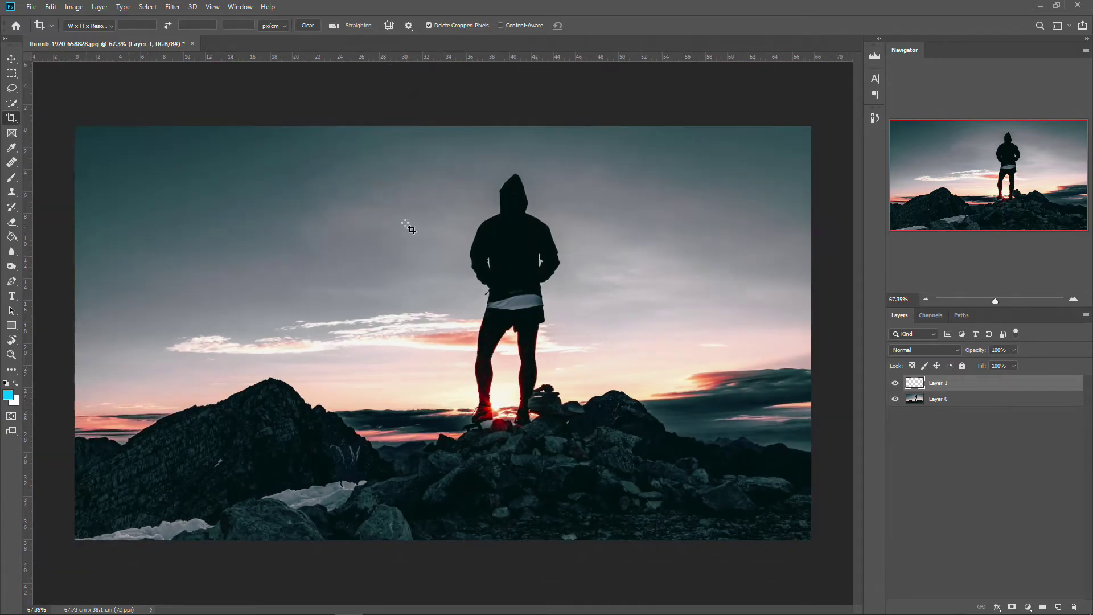
click(448, 26)
drag(281, 143, 766, 496)
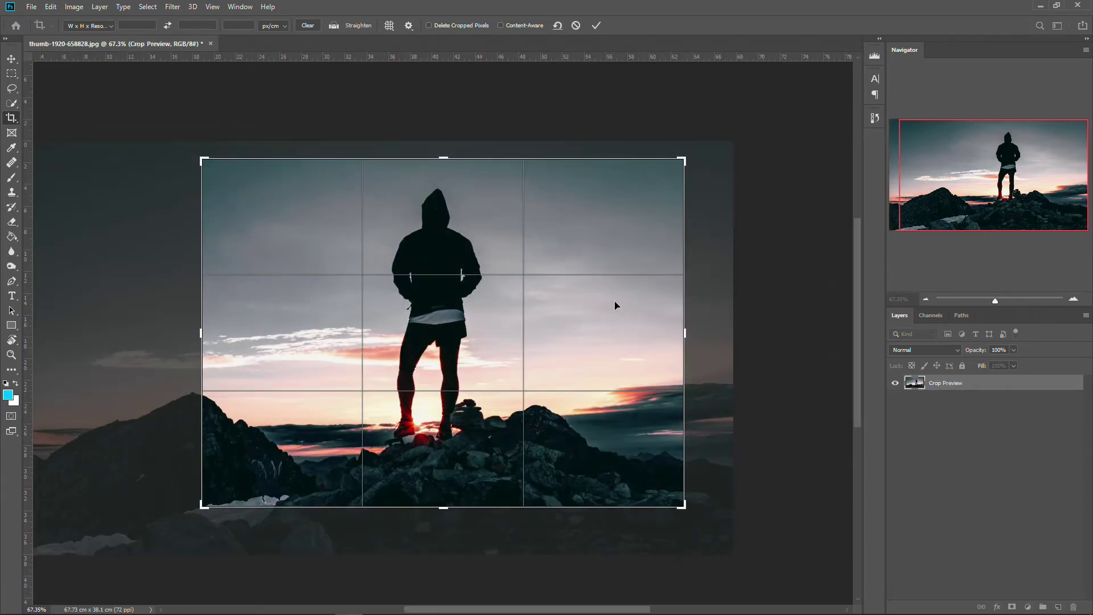
click(598, 28)
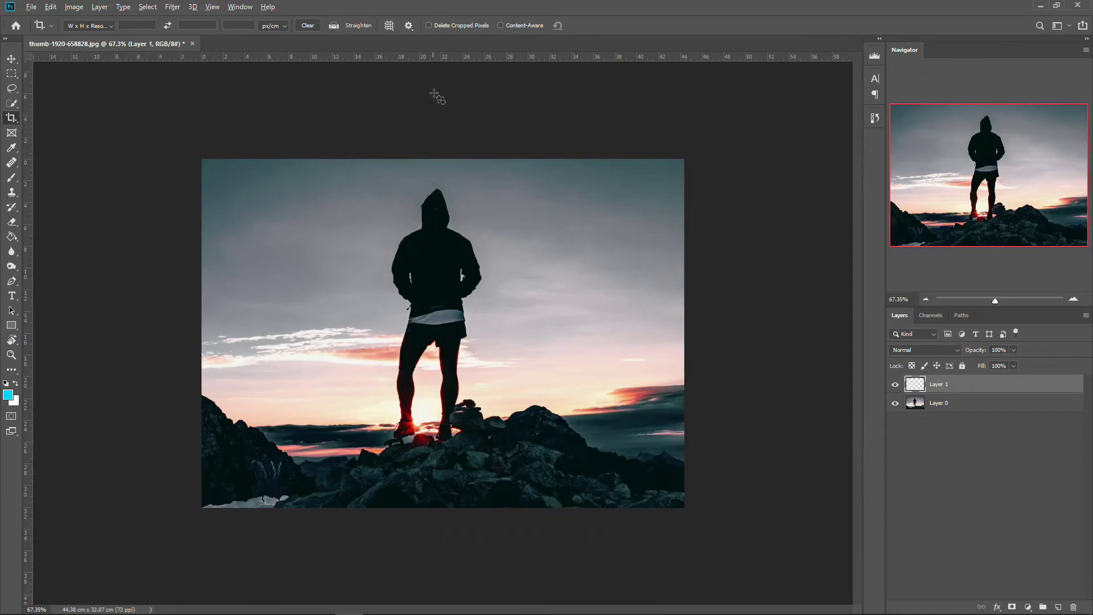
scroll(436, 92, up, 2)
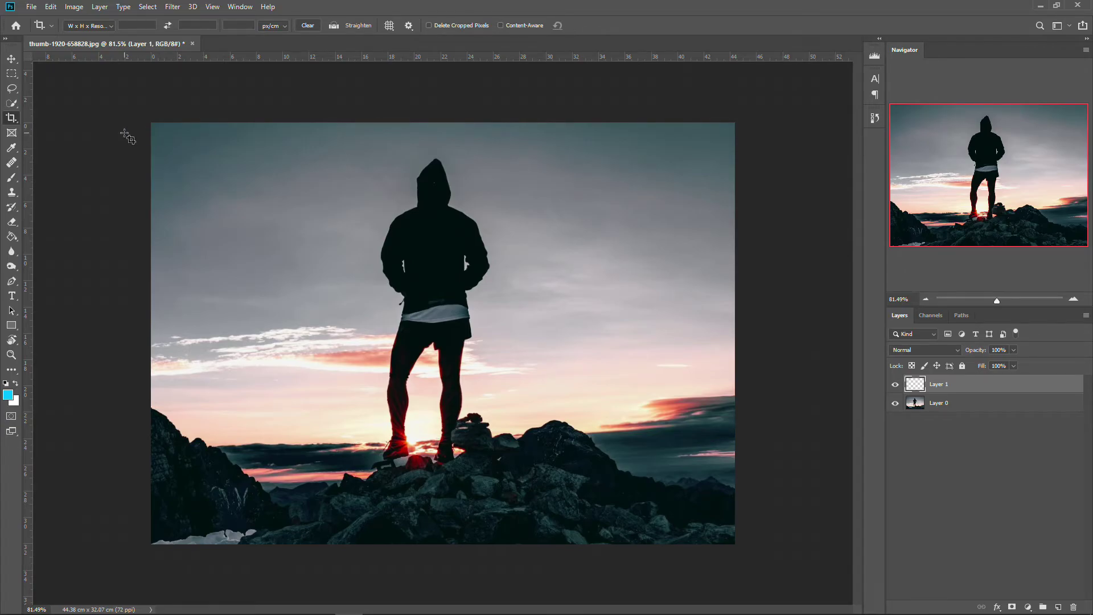
Step: Recrop the image outward to about 66 × 36 cm, recovering the pixels hidden by the previous crop
key(w)
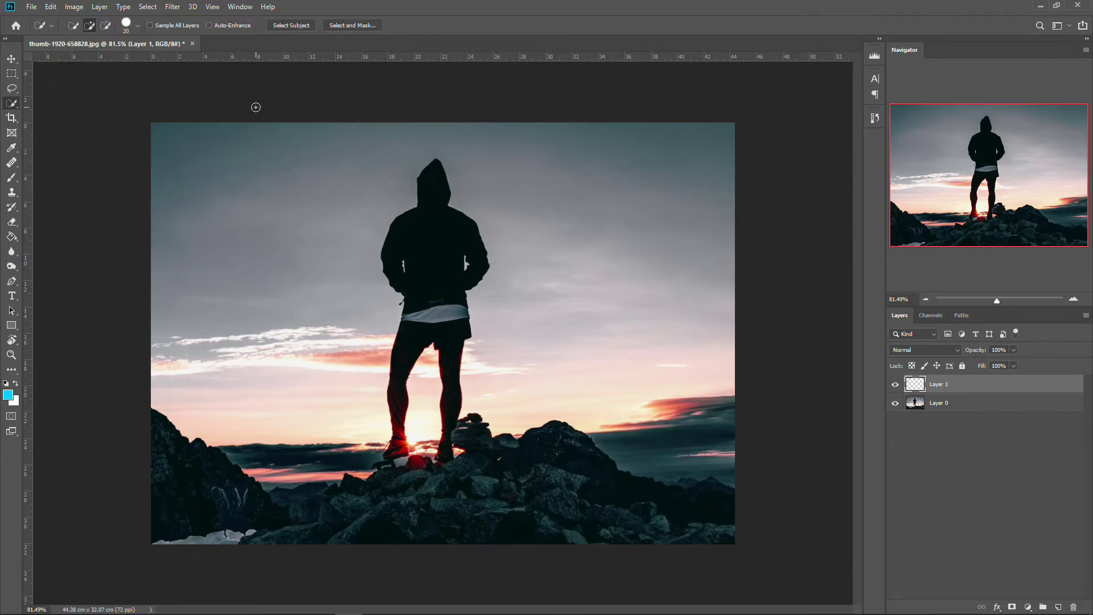
key(c)
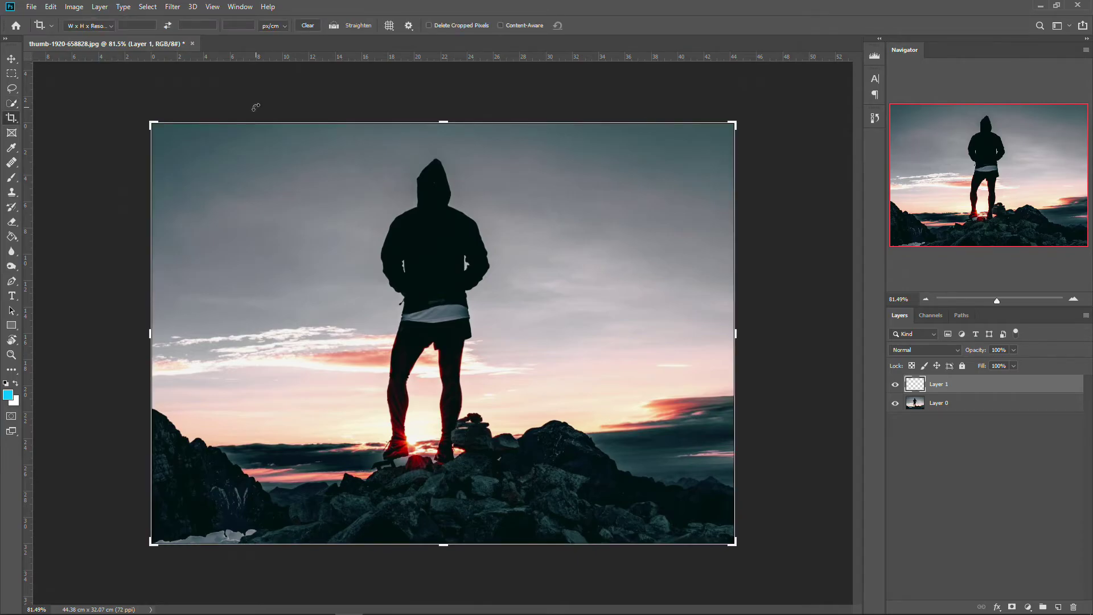
drag(154, 129, 736, 483)
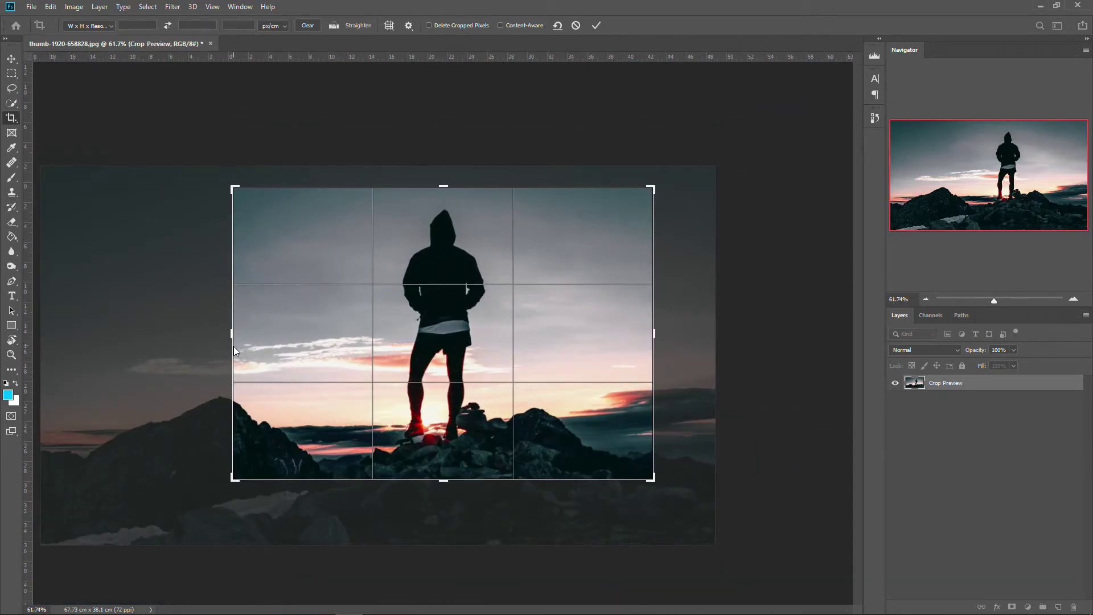
drag(230, 333, 137, 332)
drag(448, 188, 446, 173)
drag(443, 487, 444, 516)
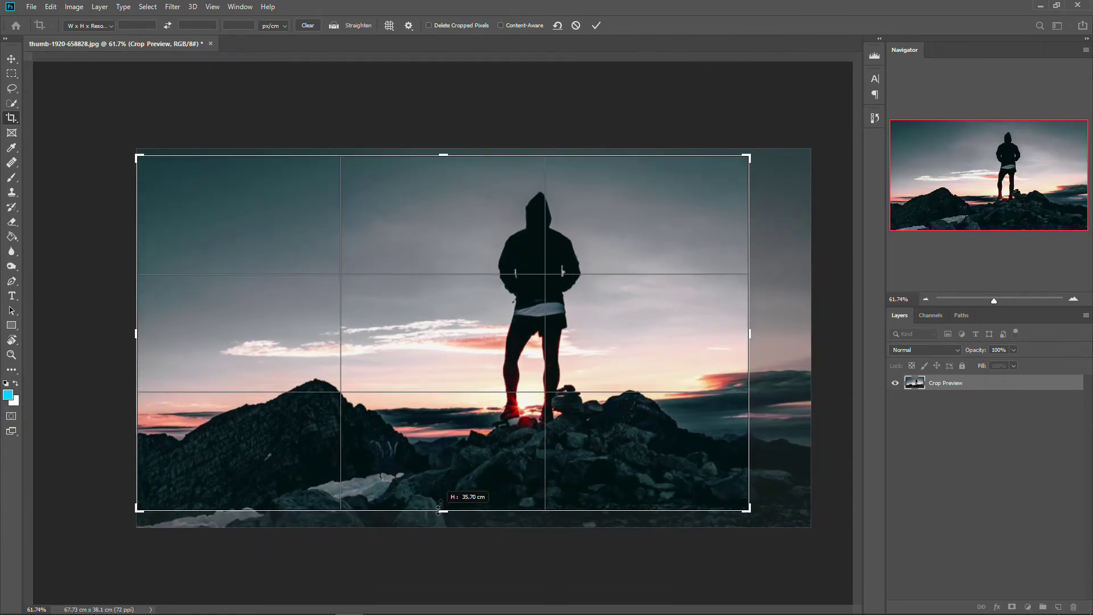
drag(752, 332, 774, 332)
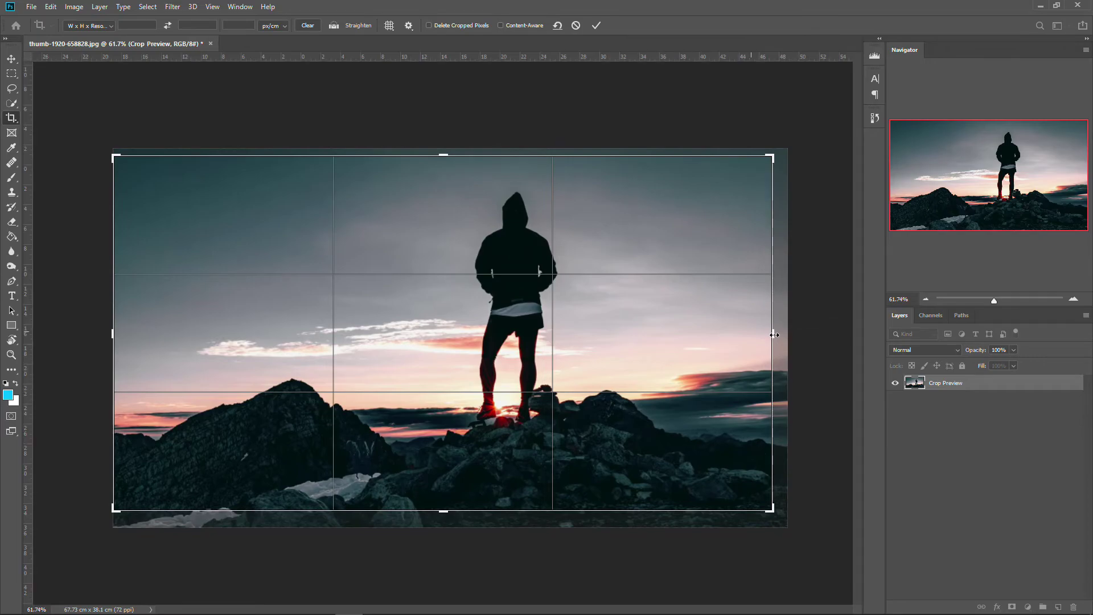
click(596, 25)
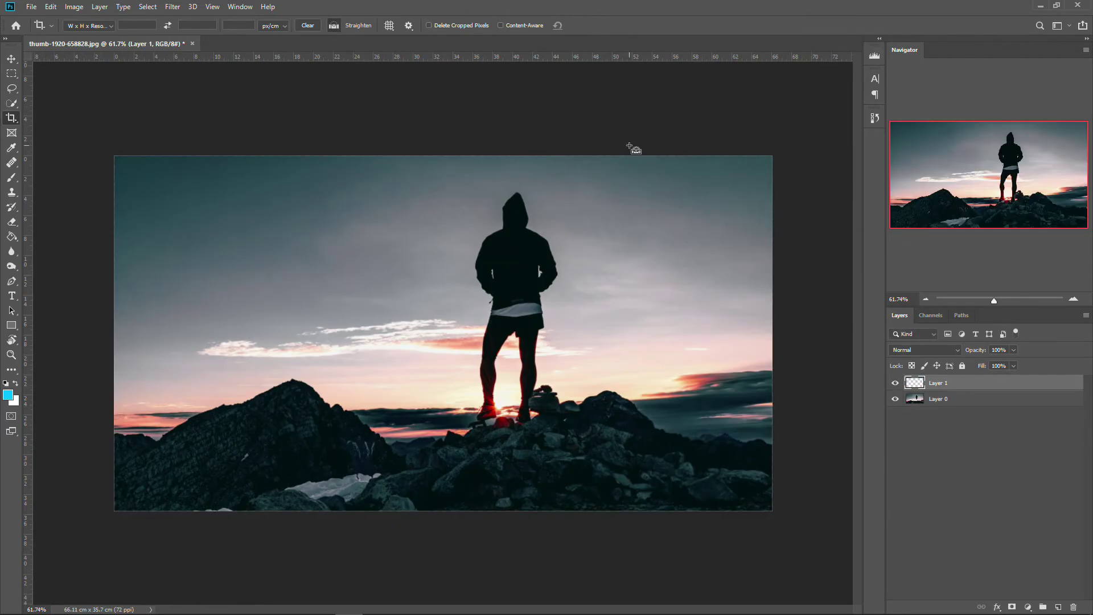
Step: Undo the cropping to restore the full, uncropped image
key(ctrl+z)
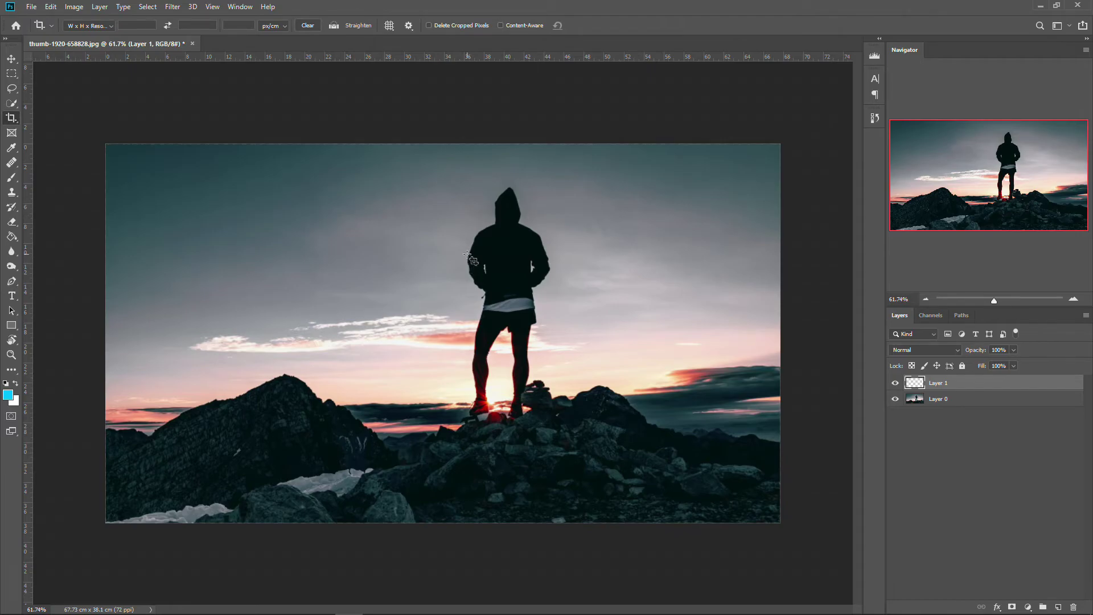
scroll(565, 368, up, 4)
scroll(566, 367, down, 3)
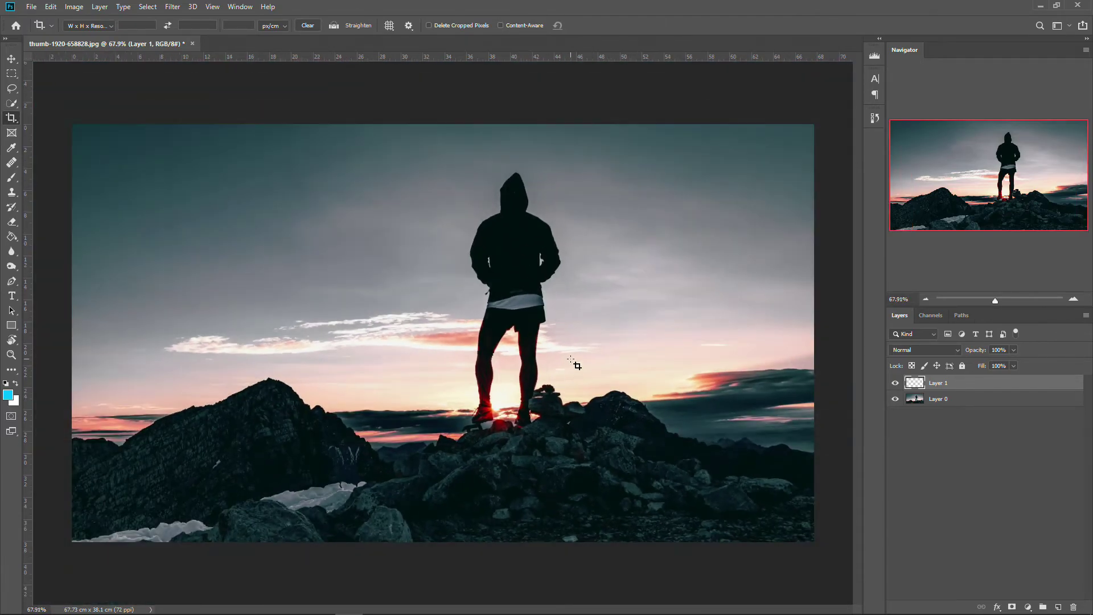
scroll(570, 359, down, 1)
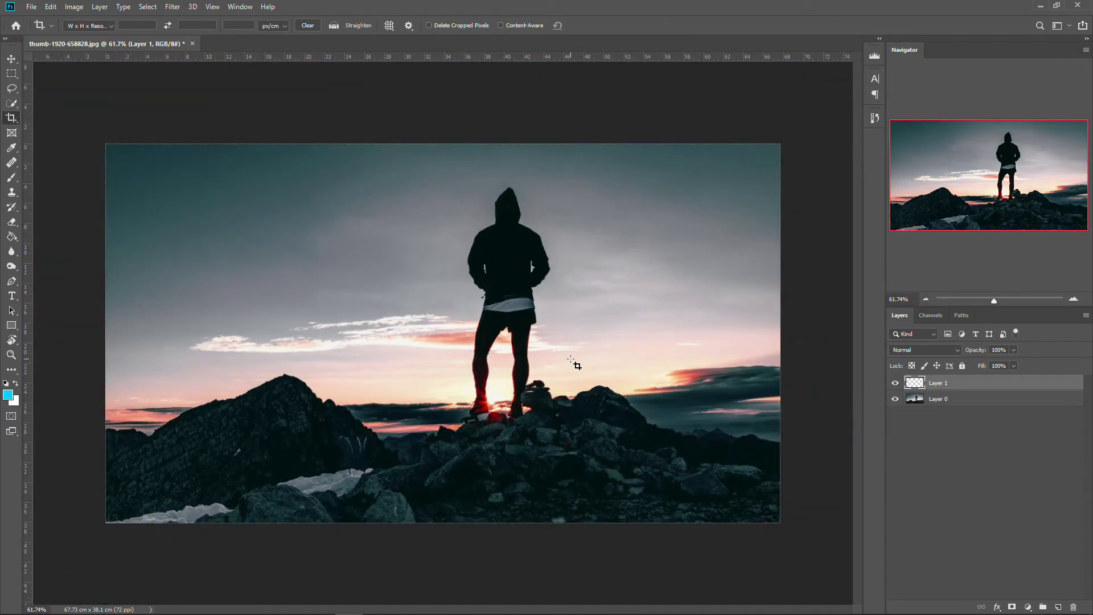
Step: Free-transform Layer 0 down to about 85%, try enlarging it to about 106%, and undo the enlargement
key(ctrl+t)
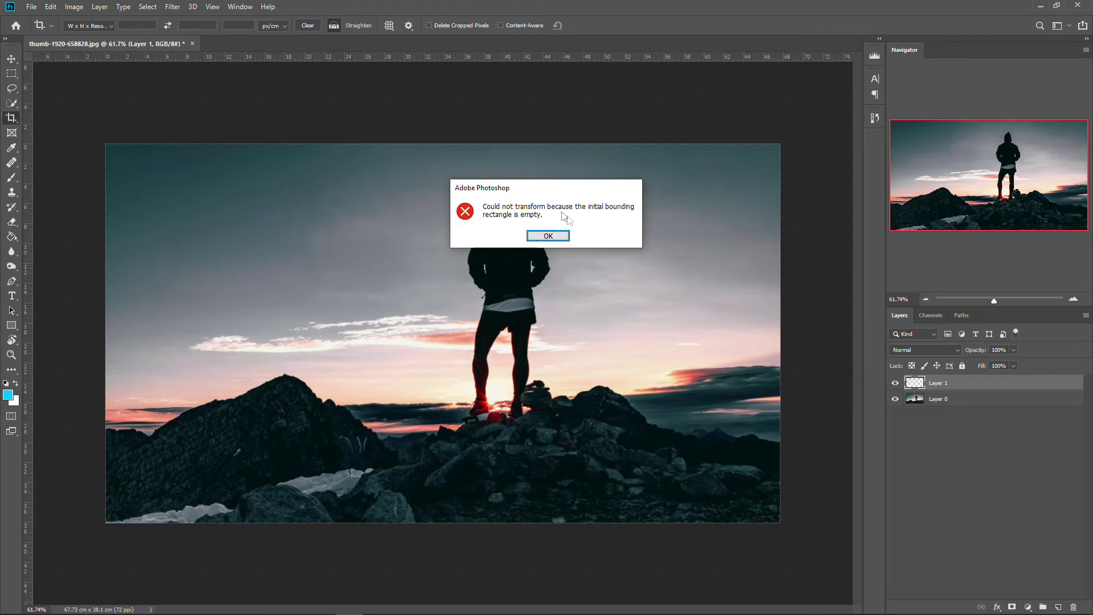
click(548, 236)
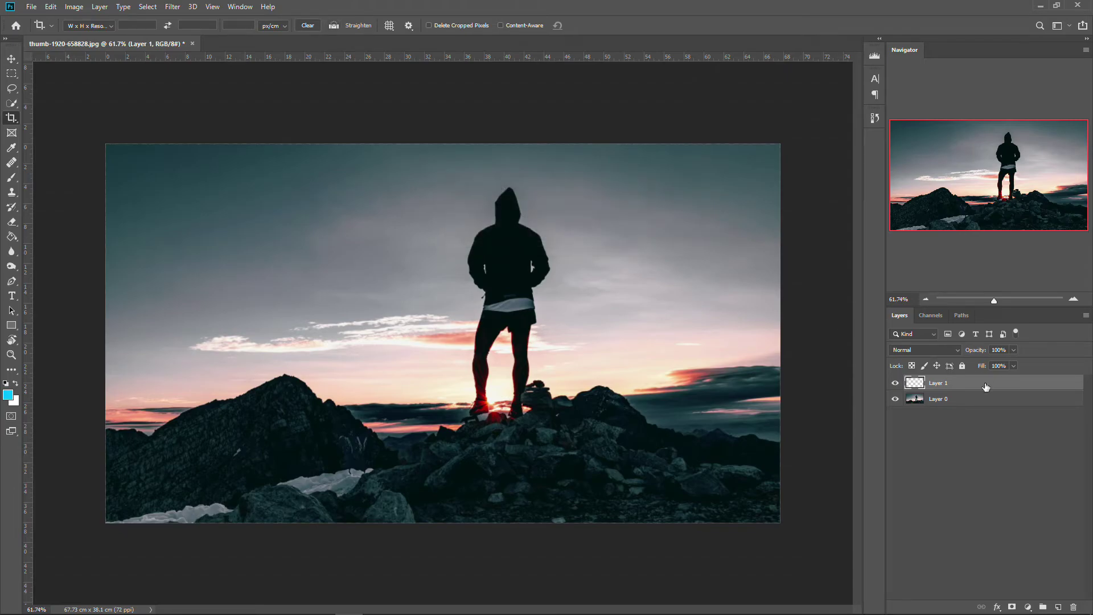
click(937, 398)
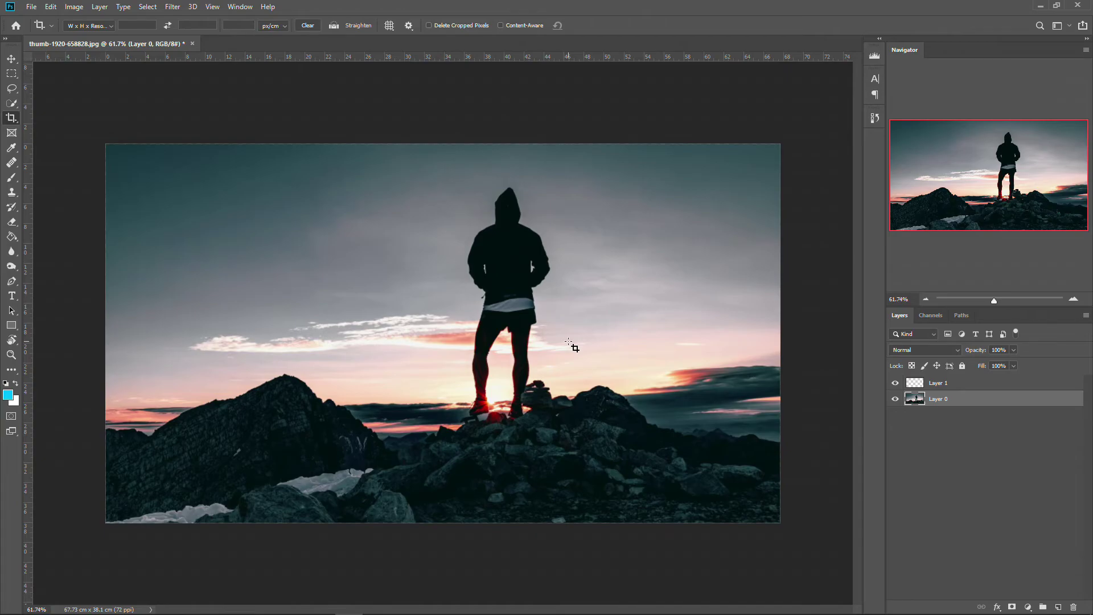
key(ctrl)
key(ctrl+t)
drag(444, 140, 442, 196)
drag(731, 195, 870, 122)
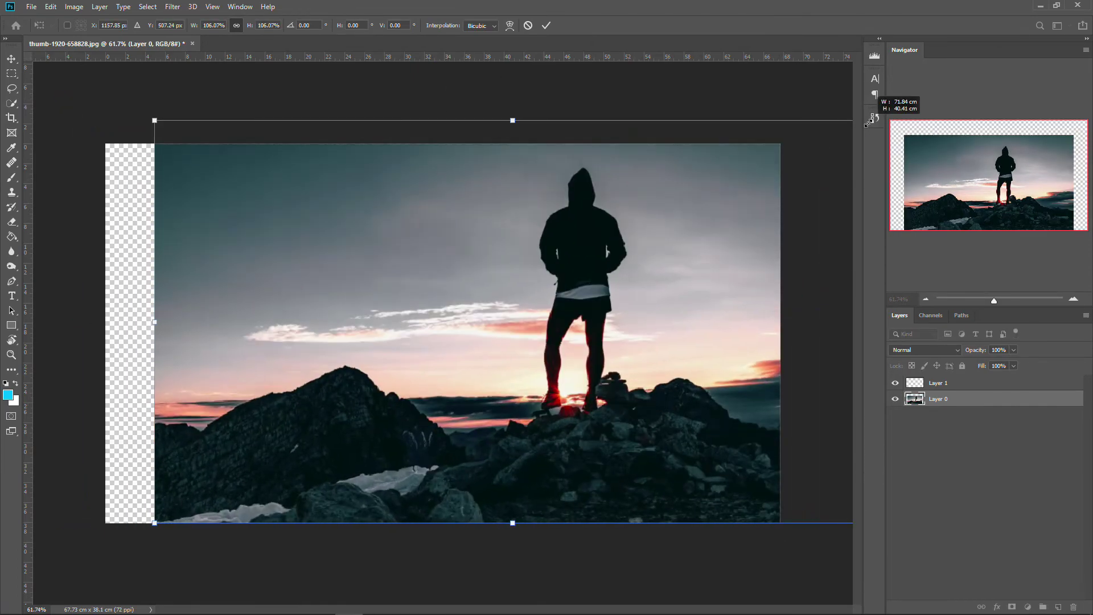
key(ctrl+z)
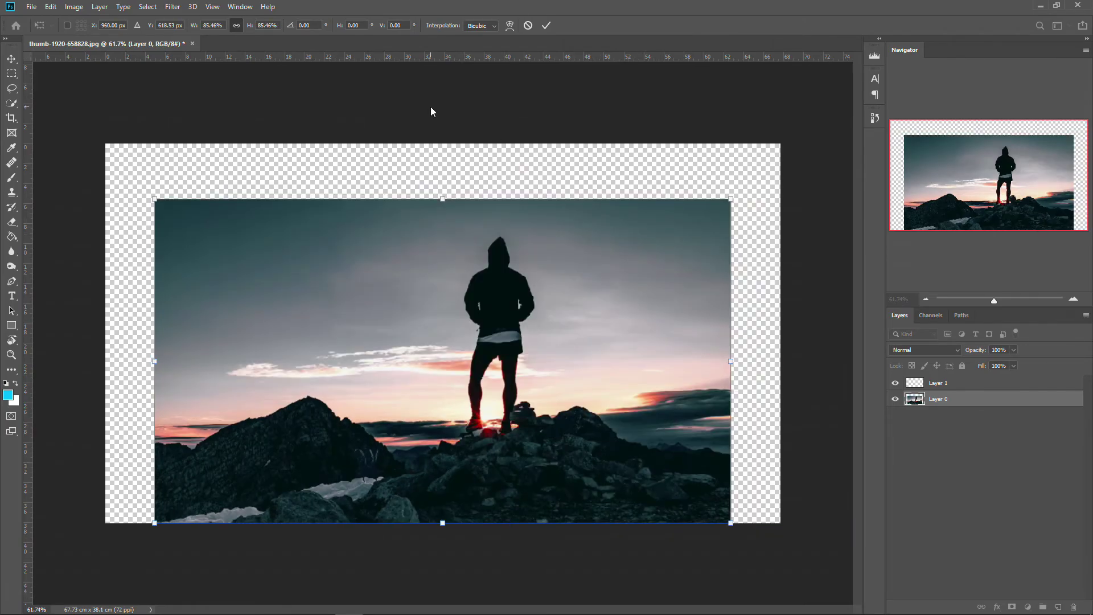
Step: Scale Layer 0 toward its lower-right corner to about 62%, then resize it around its center to about 94%
drag(155, 199, 249, 208)
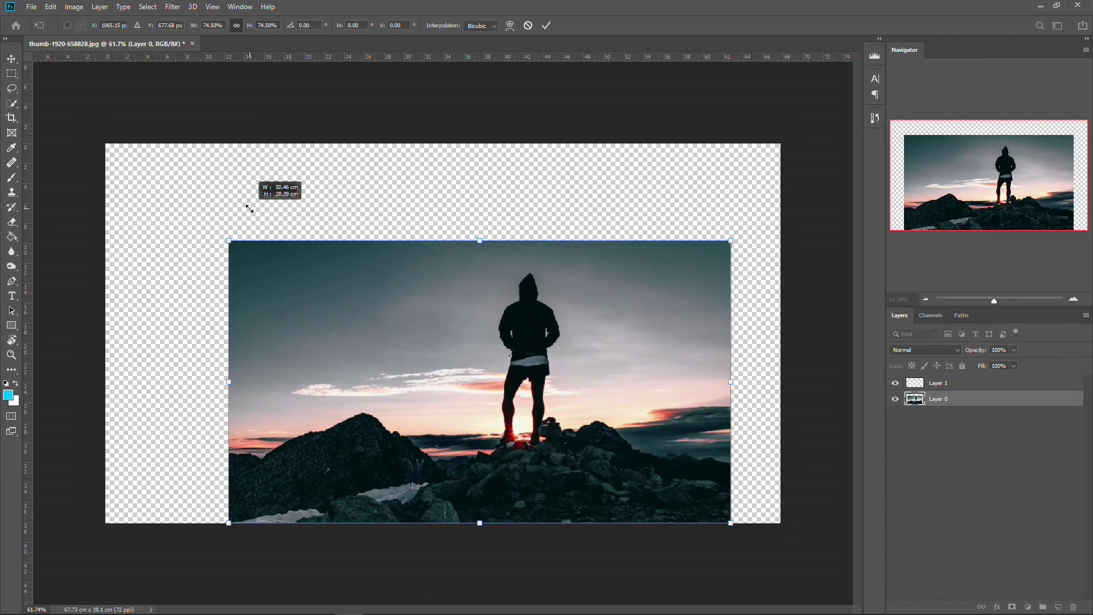
drag(250, 208, 298, 277)
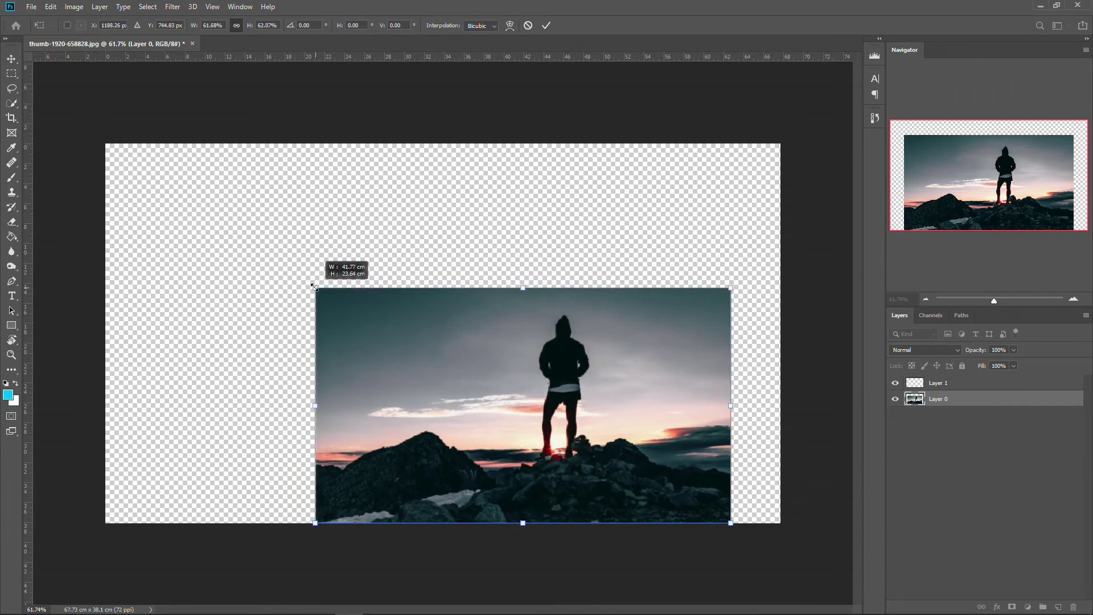
drag(244, 249, 177, 205)
drag(103, 152, 116, 121)
drag(297, 275, 327, 261)
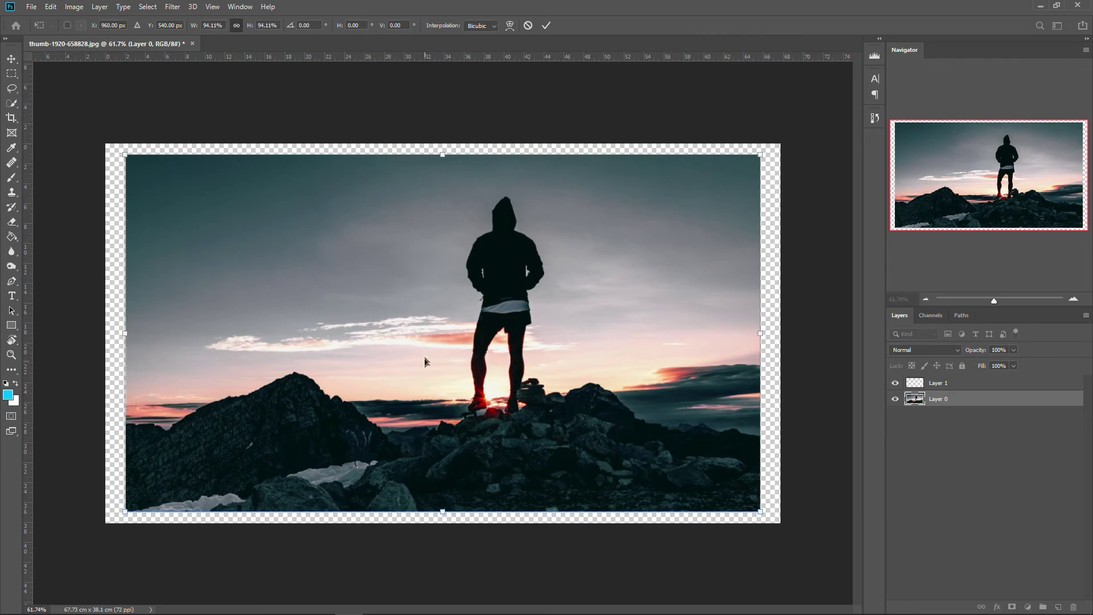
Step: Scale Layer 0 around its center to about 80%, commit the transform, and undo it
mouse_move(126, 515)
mouse_down()
mouse_move(403, 357)
mouse_move(241, 516)
mouse_move(94, 532)
mouse_move(37, 556)
mouse_move(124, 512)
mouse_up()
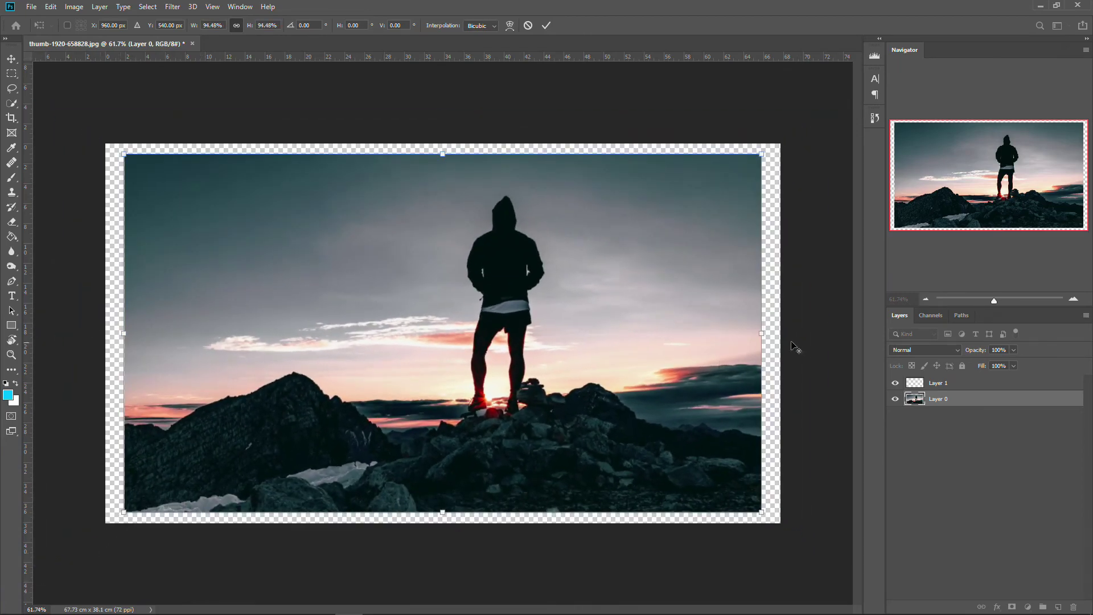
drag(760, 332, 715, 353)
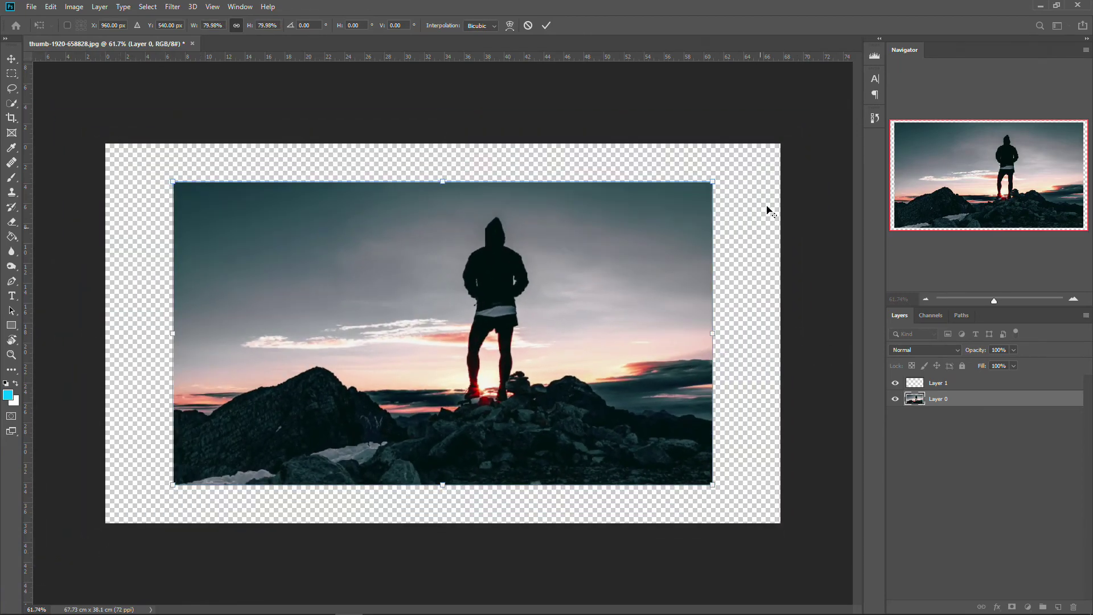
mouse_move(705, 180)
mouse_down()
mouse_move(754, 149)
mouse_move(825, 71)
mouse_move(639, 258)
mouse_move(829, 52)
mouse_move(703, 196)
mouse_move(713, 182)
mouse_up()
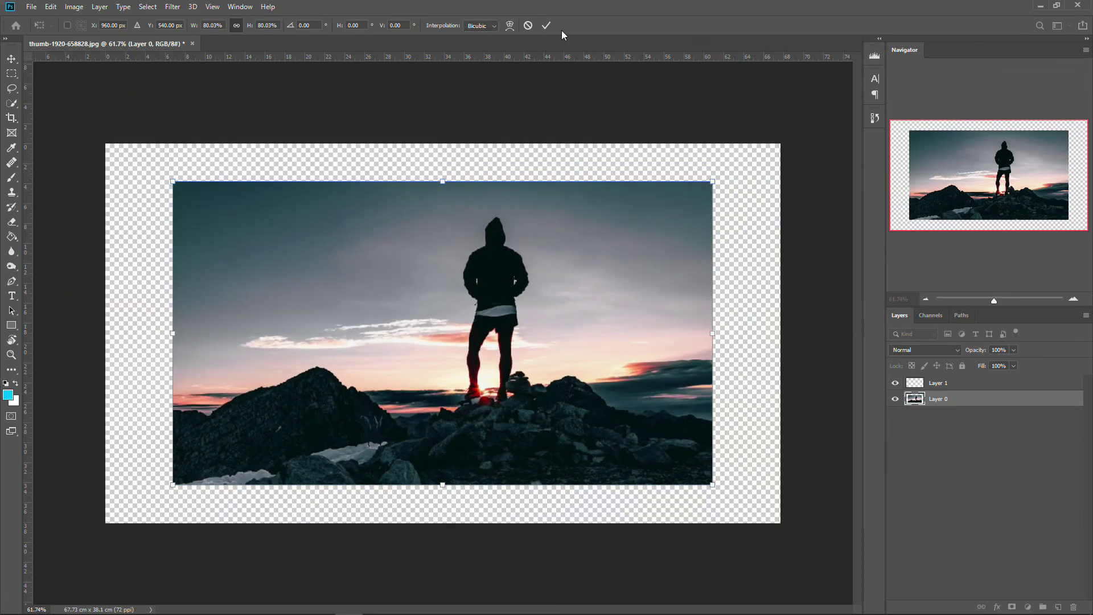
click(547, 26)
key(ctrl+z)
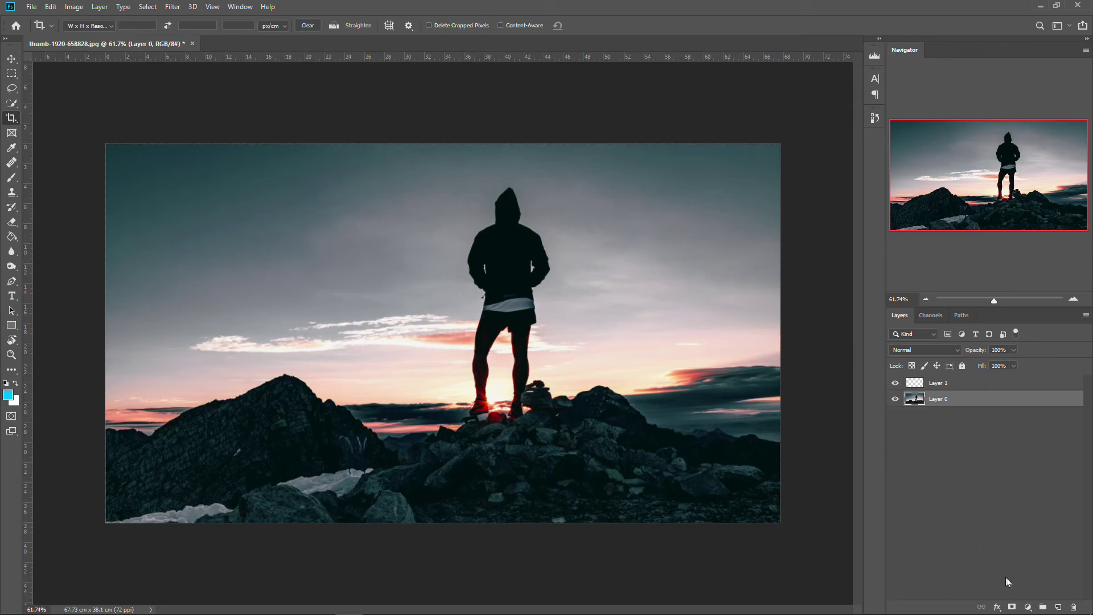
Step: Make Layer 1 active for a Paint Bucket fill and set the foreground color to black
click(961, 387)
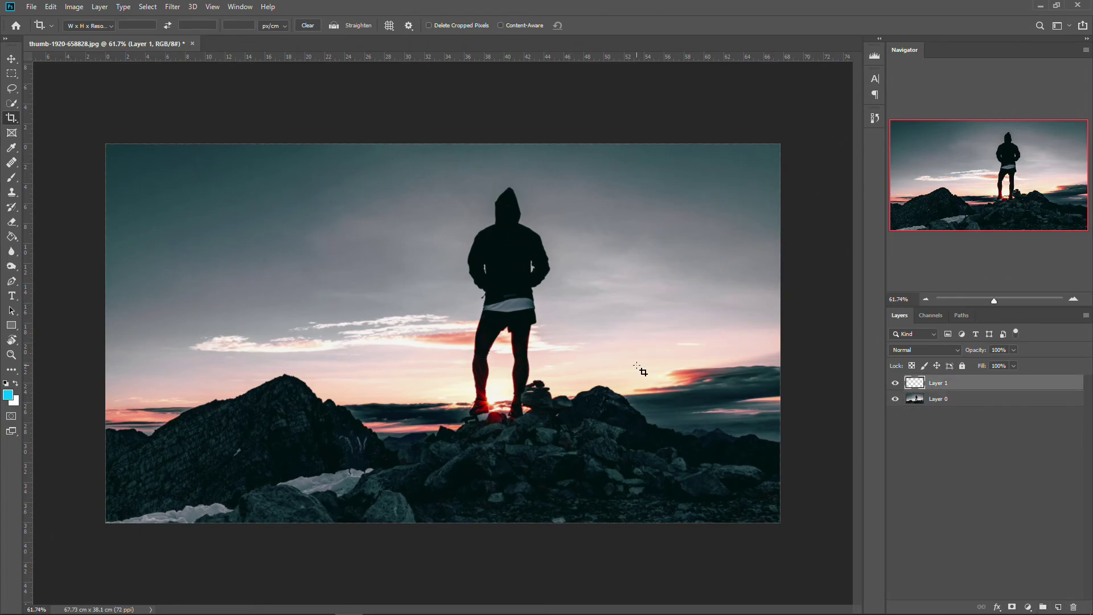
key(b)
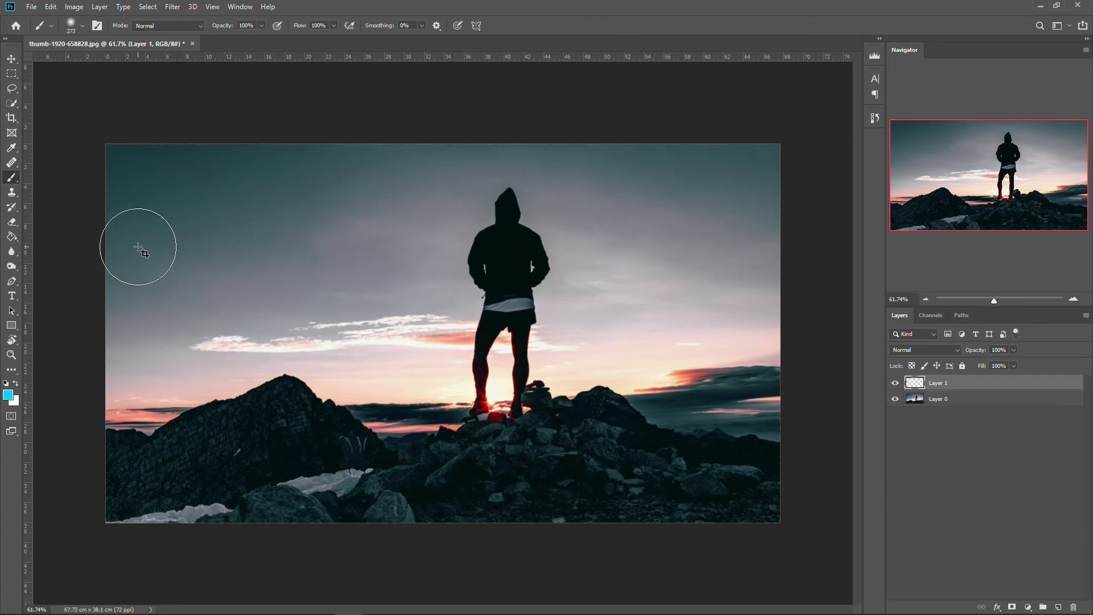
key(g)
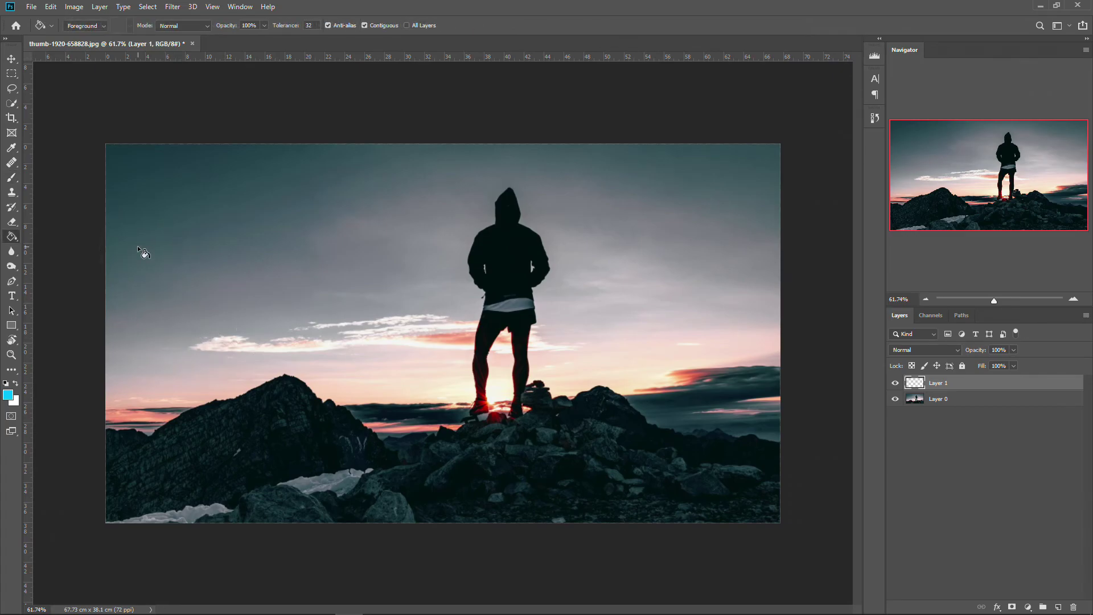
click(8, 394)
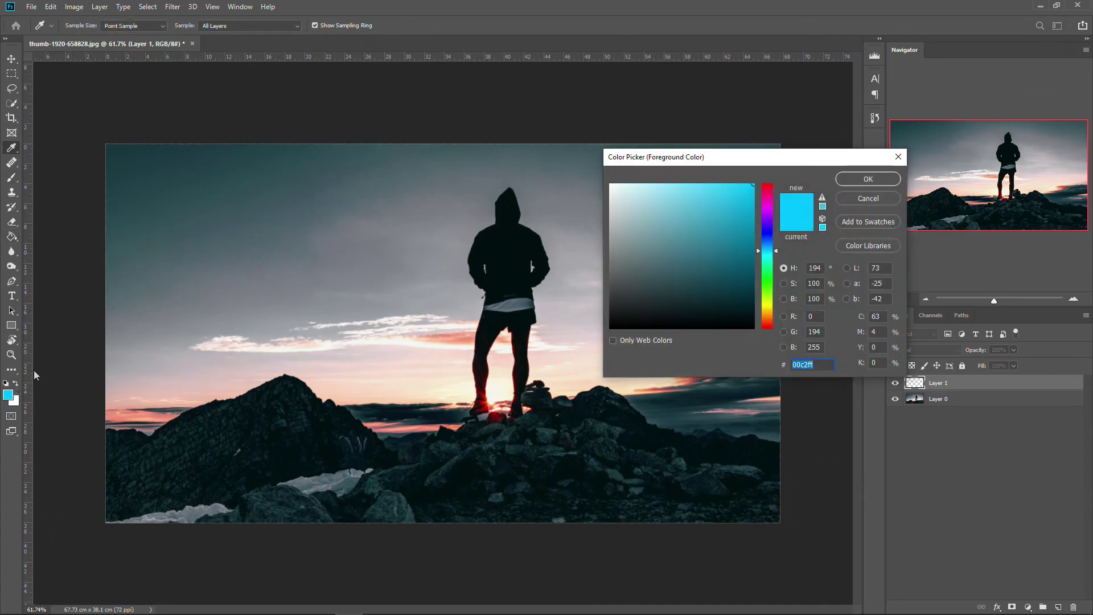
text(000000)
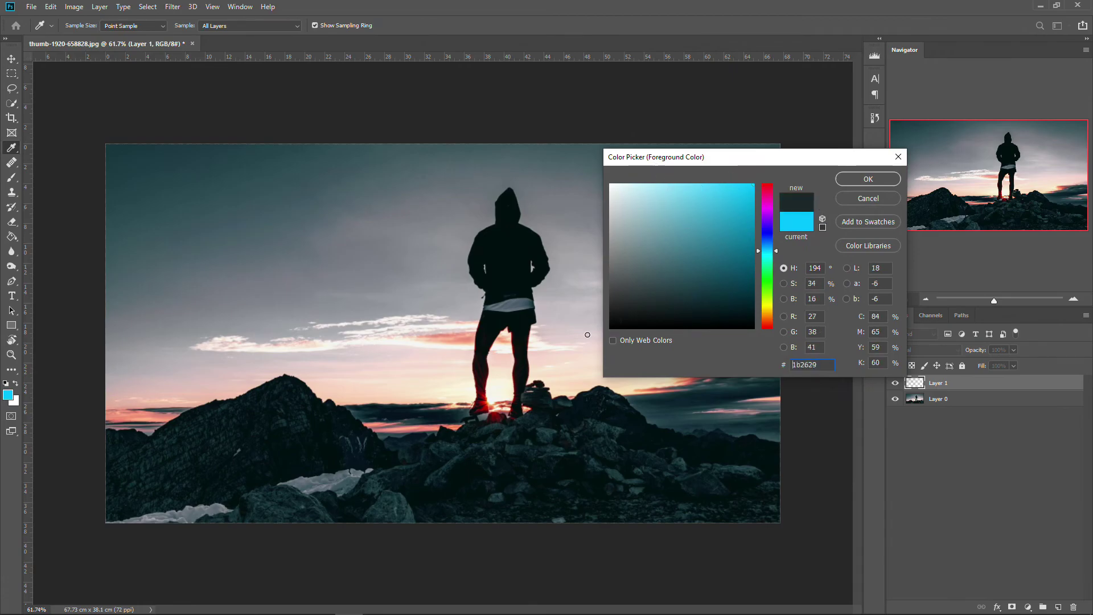
click(865, 180)
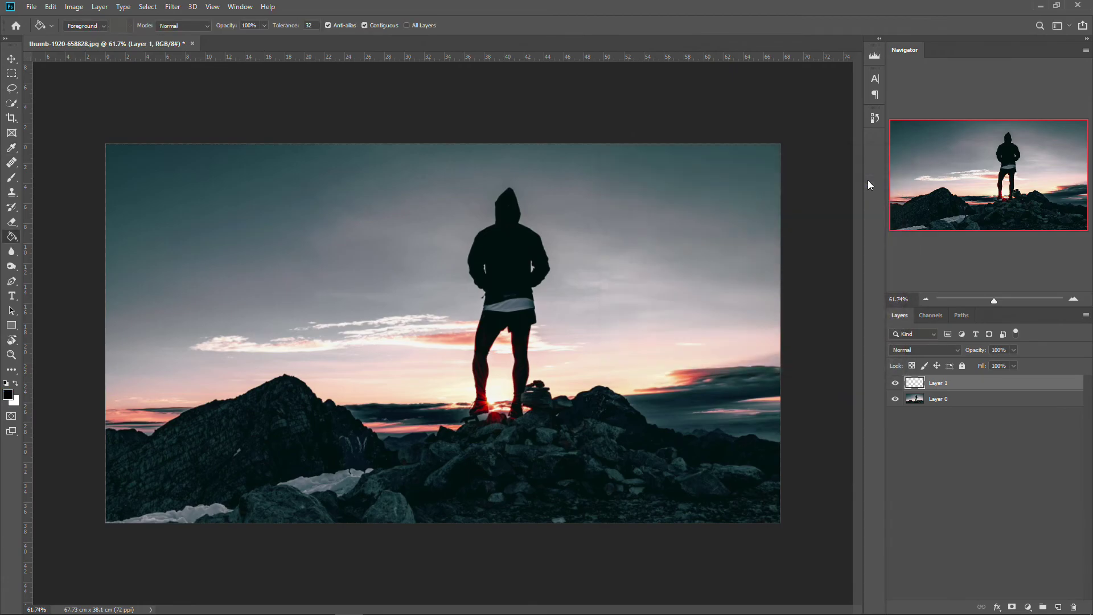
Step: Fill Layer 1 with black and lower its opacity to 40% to darken the photo
click(524, 328)
scroll(519, 324, up, 3)
scroll(520, 323, down, 5)
scroll(519, 324, up, 2)
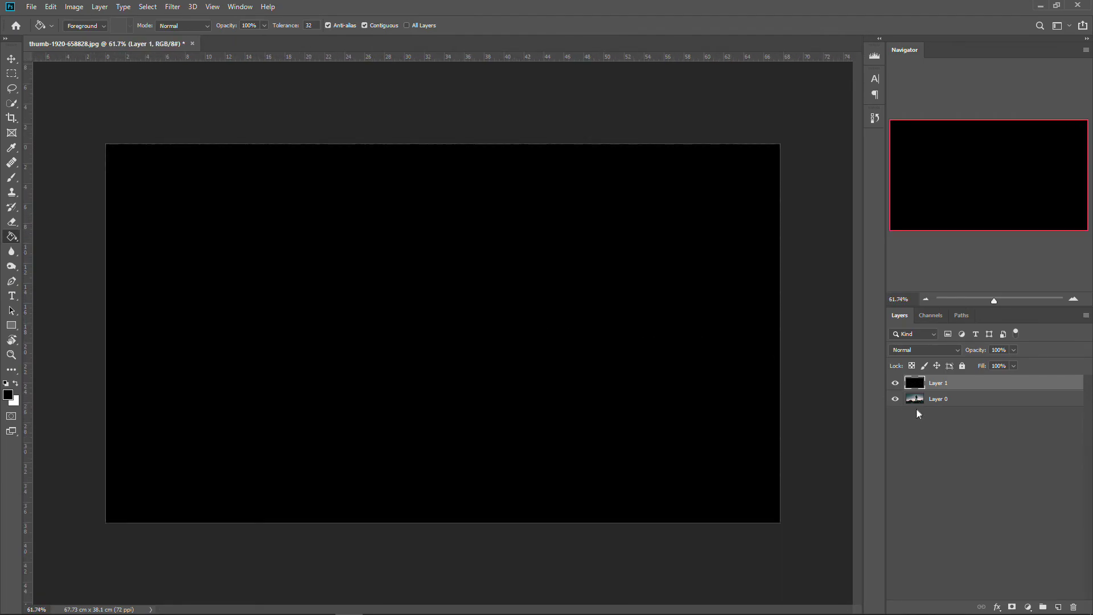
click(1014, 350)
drag(994, 365, 983, 364)
Step: Add the white text "FLACK DESIGNS" across the figure in AXIS Extra Bold at 48 pt
key(t)
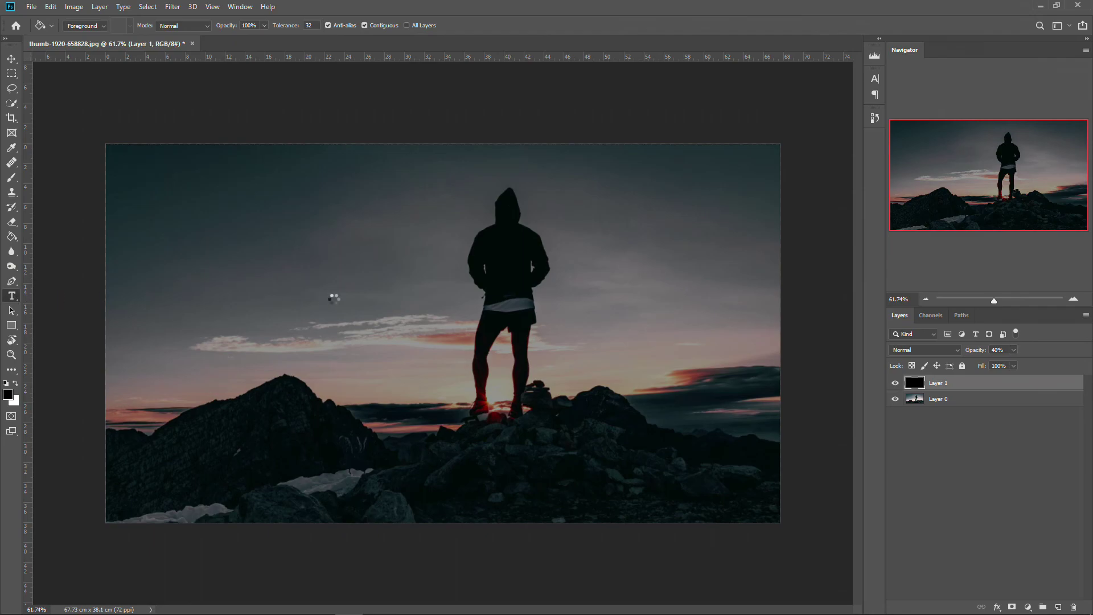
click(437, 318)
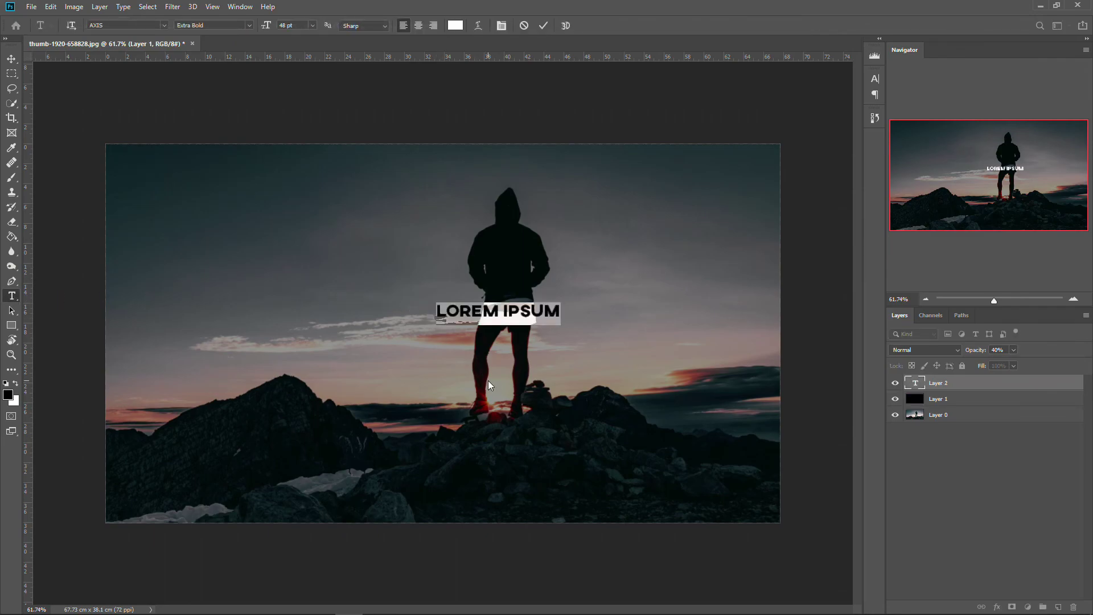
text(FLACK DESIGNS)
click(834, 380)
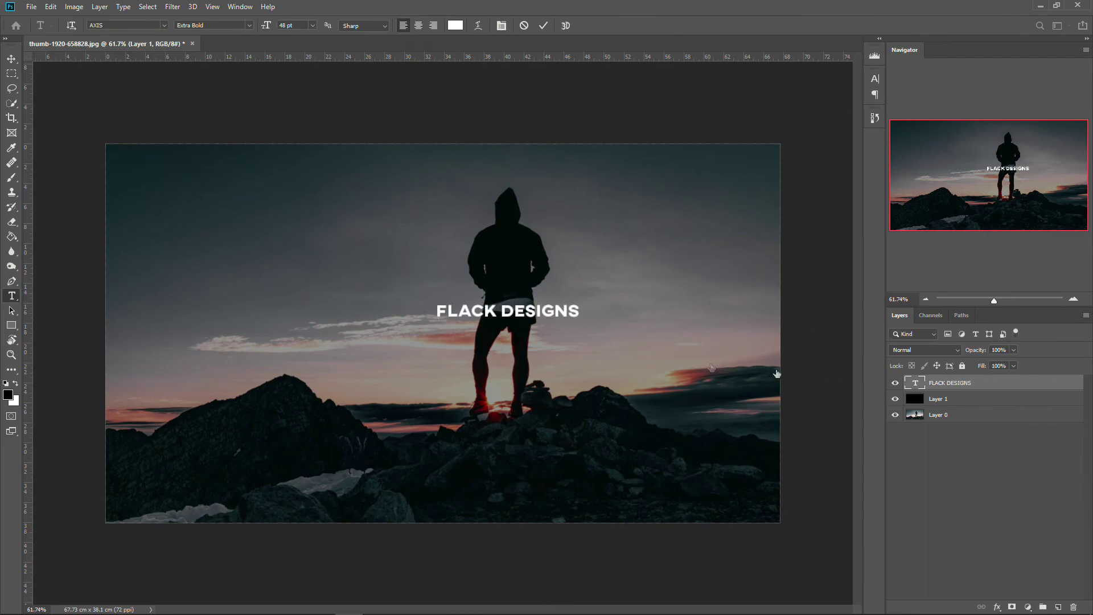
Step: Enlarge the FLACK DESIGNS text to about 116 pt and move it to the middle of the image
key(ctrl+t)
drag(579, 300, 780, 273)
drag(628, 308, 473, 342)
key(Return)
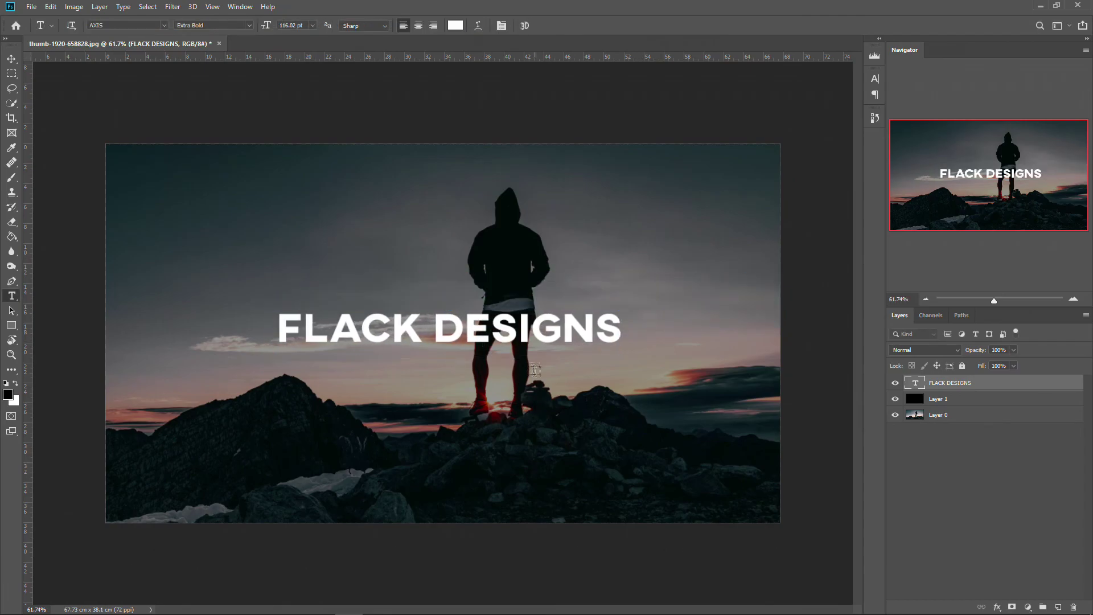
Step: Hide Layer 1 and the text, then show the text again to judge its legibility on the undarkened photo
scroll(441, 332, up, 2)
scroll(441, 332, down, 3)
scroll(442, 331, up, 2)
drag(895, 398, 895, 382)
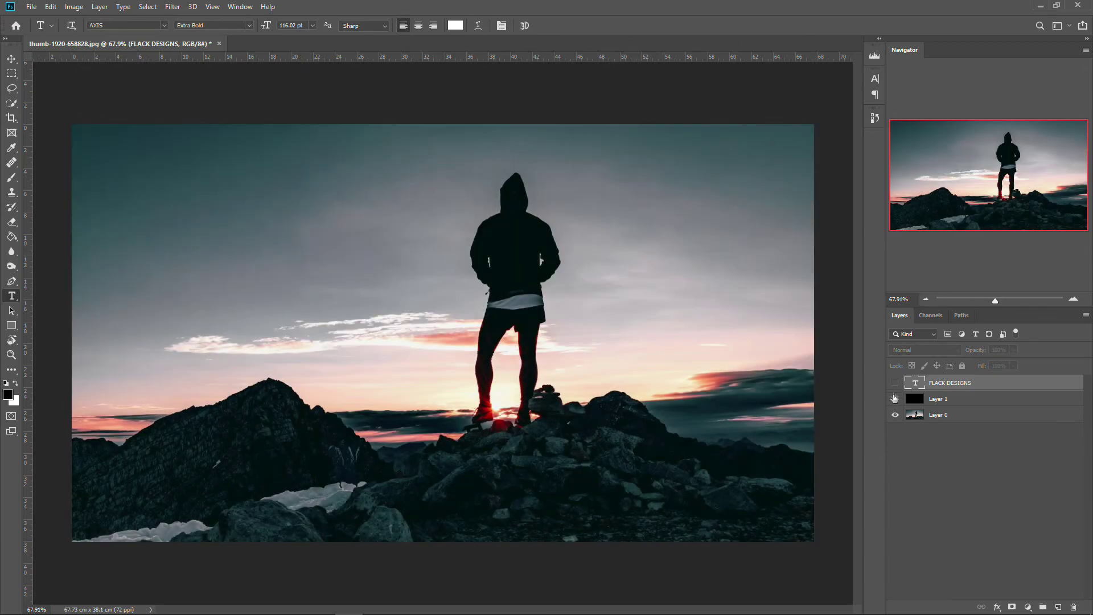
click(895, 383)
scroll(701, 330, down, 3)
scroll(524, 340, up, 2)
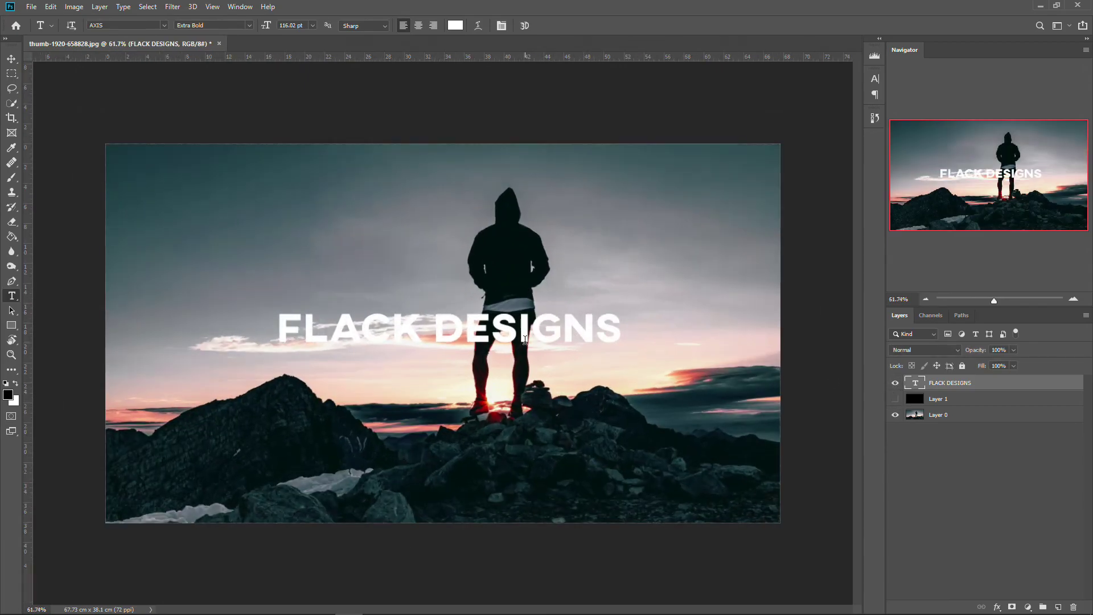
scroll(525, 340, up, 1)
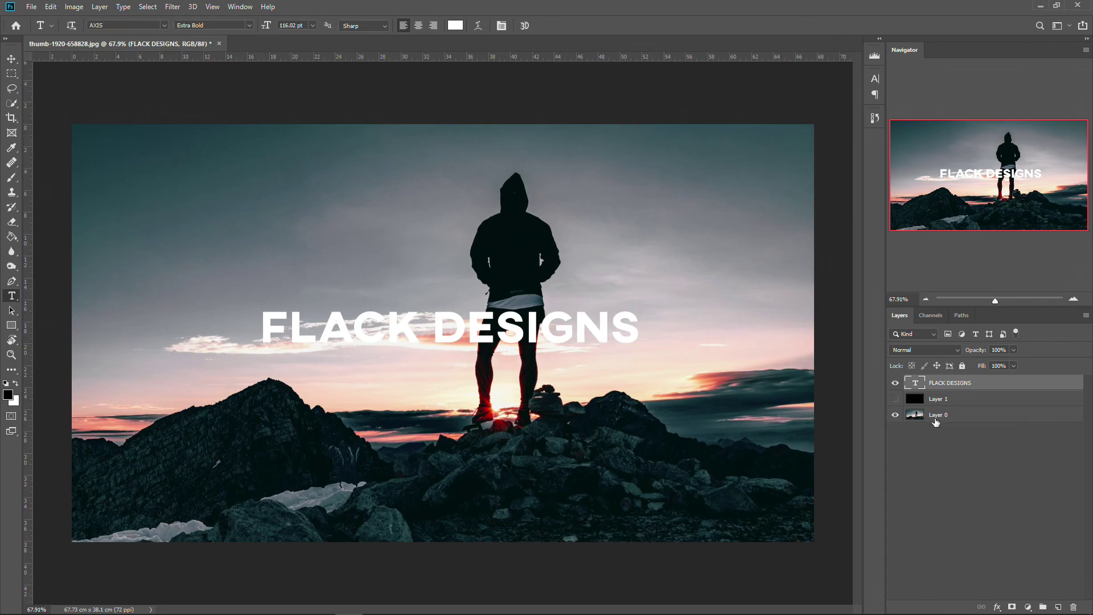
Step: Show the black overlay on Layer 1 again and compare how the text reads against the darkened photo
click(896, 400)
scroll(464, 270, down, 2)
scroll(427, 308, up, 3)
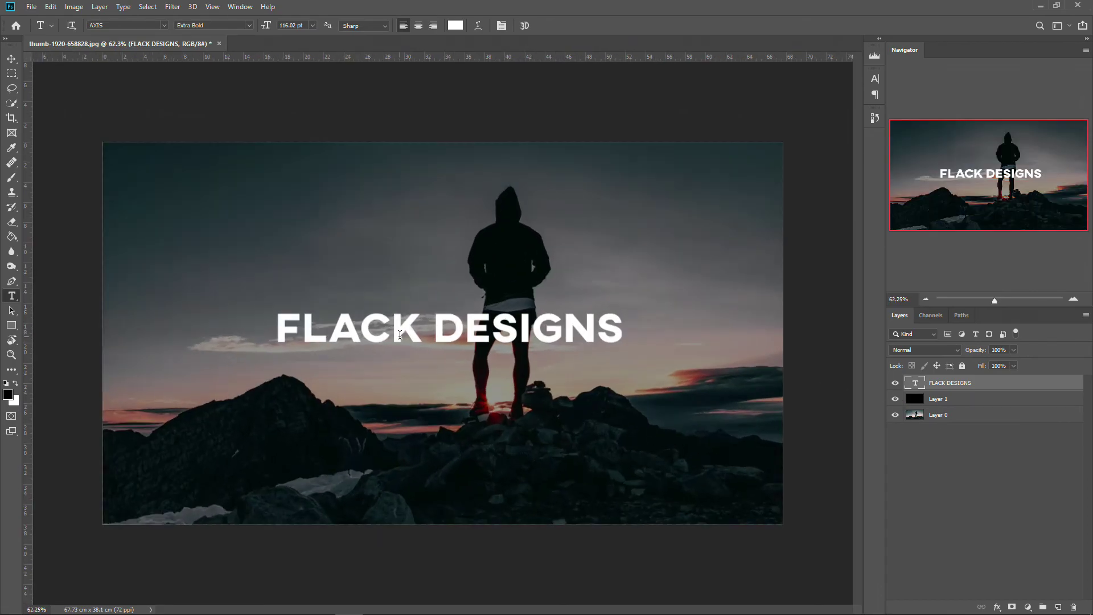
scroll(409, 328, down, 2)
scroll(414, 325, up, 1)
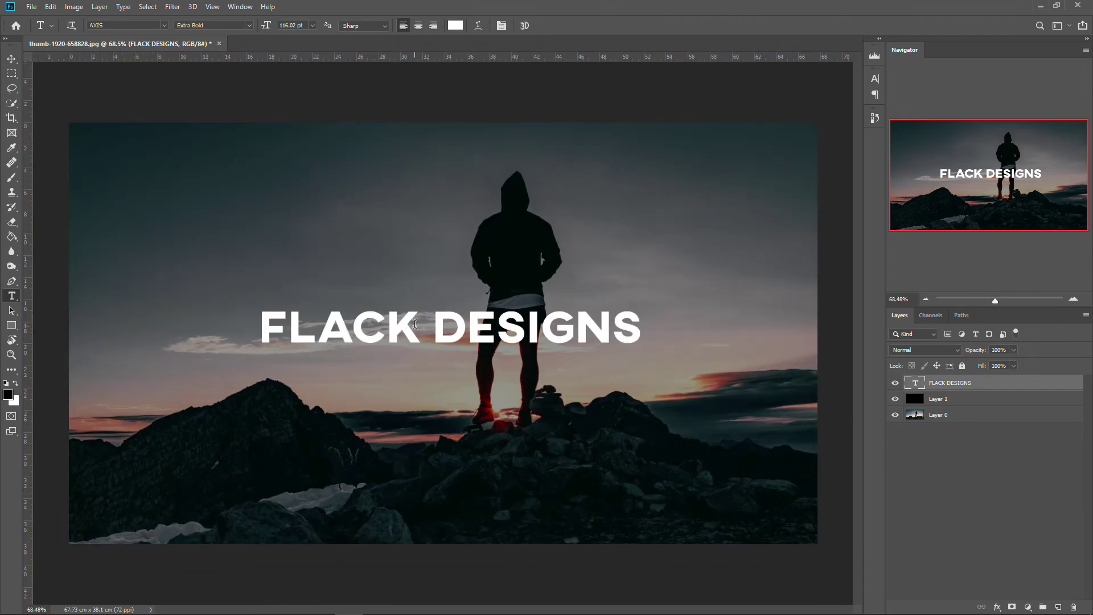